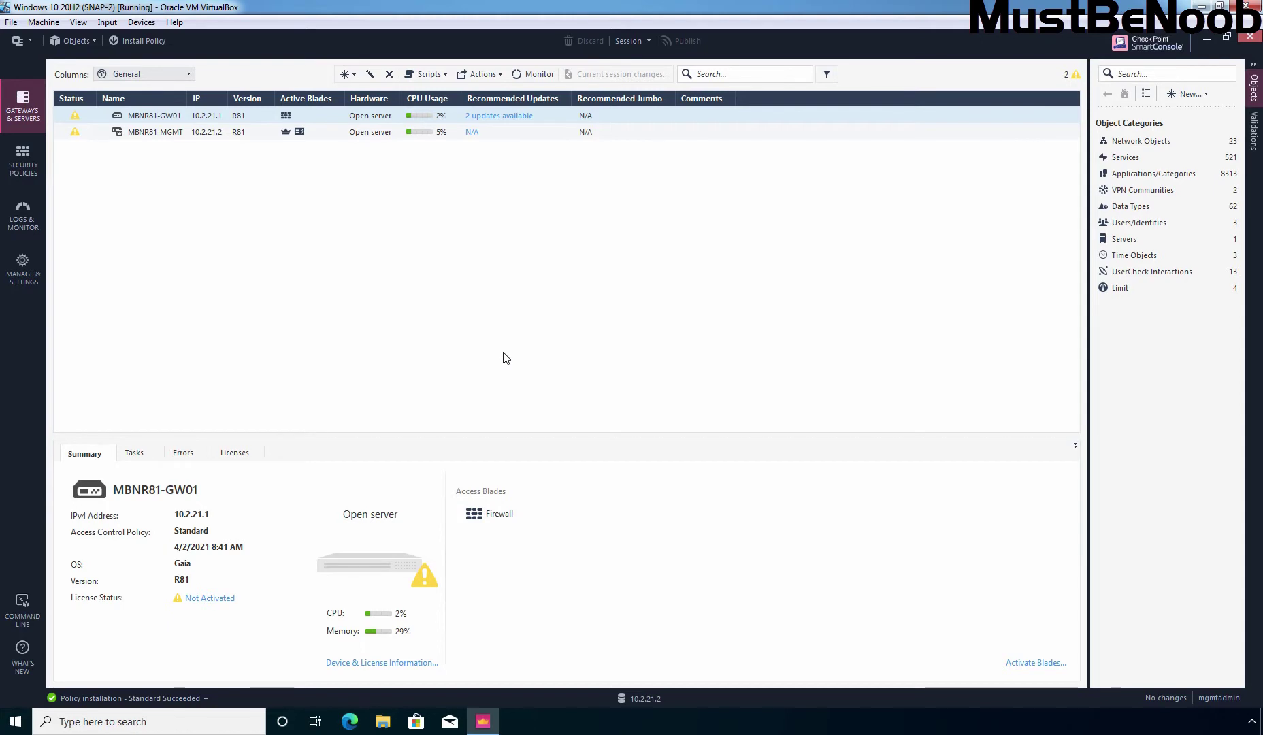
Open MBNR81-GW01's properties and enable the Identity Awareness blade, starting the wizard with AD Query
double_click(161, 117)
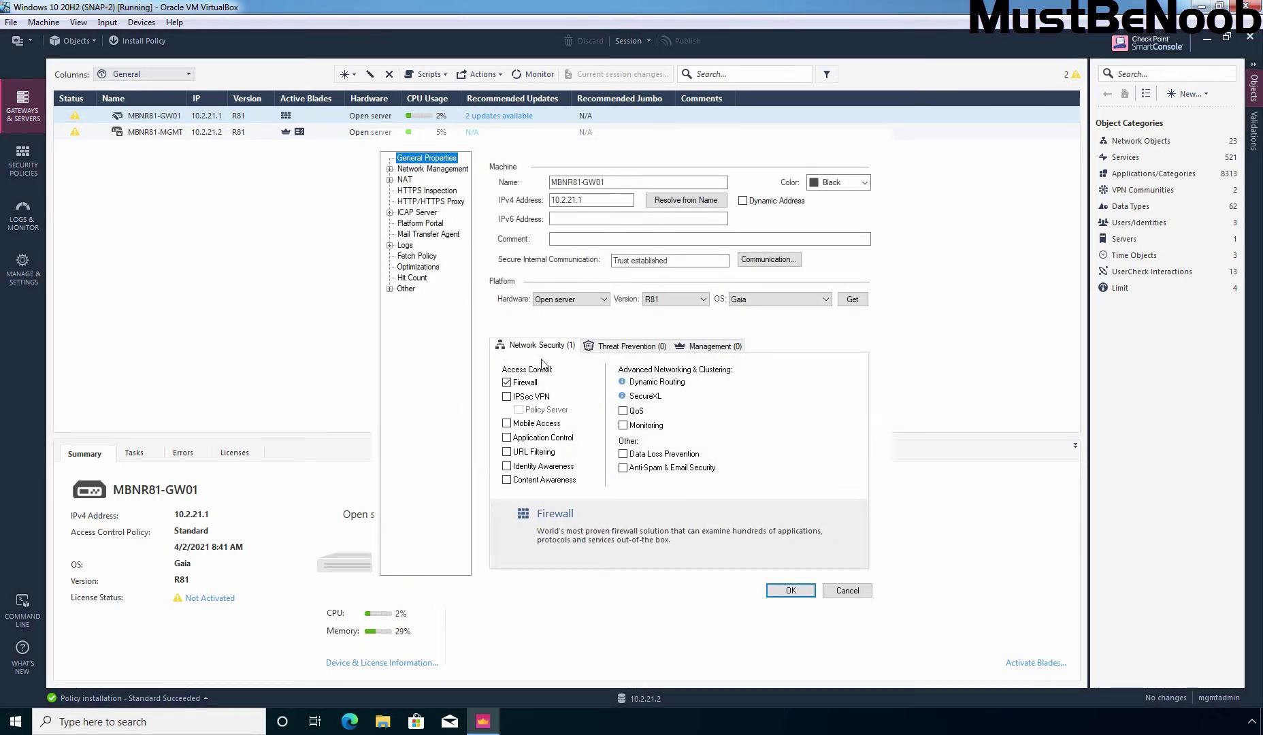
click(506, 468)
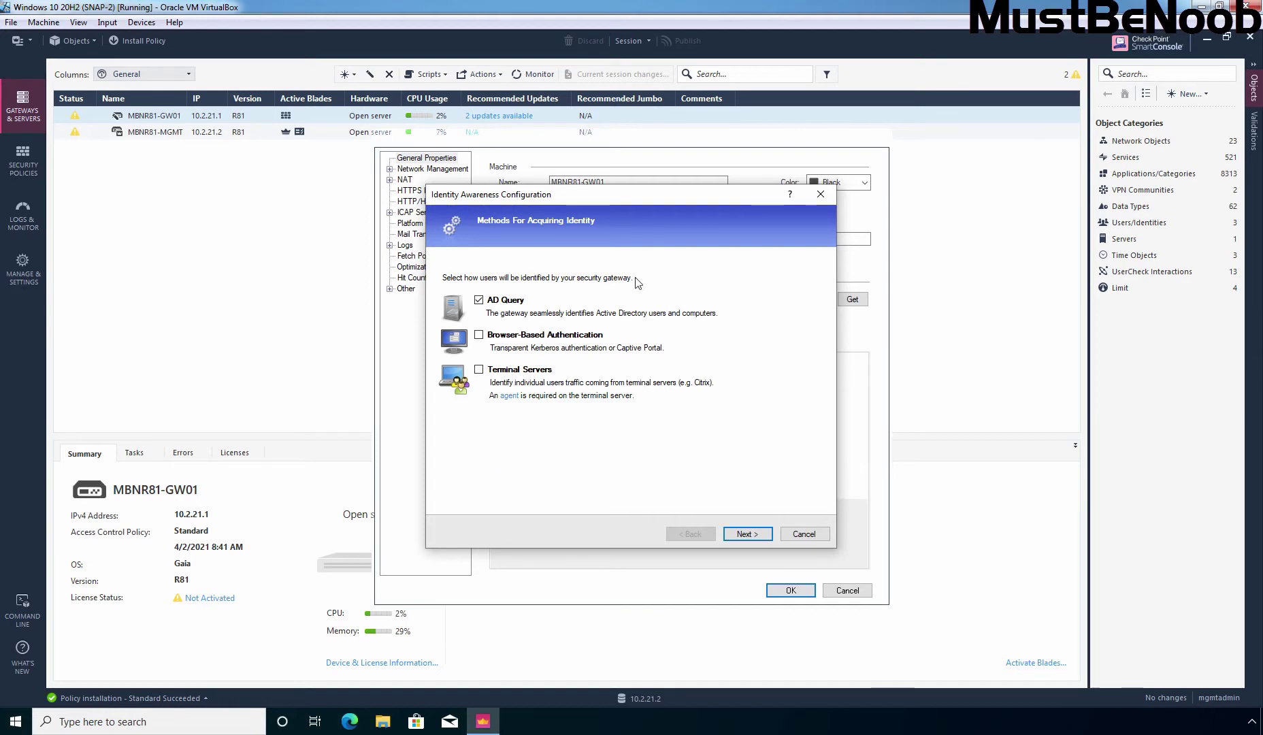
Add Browser-Based Authentication and connect to the mustbenoob.lab domain with the domain admin credentials
click(480, 337)
click(747, 534)
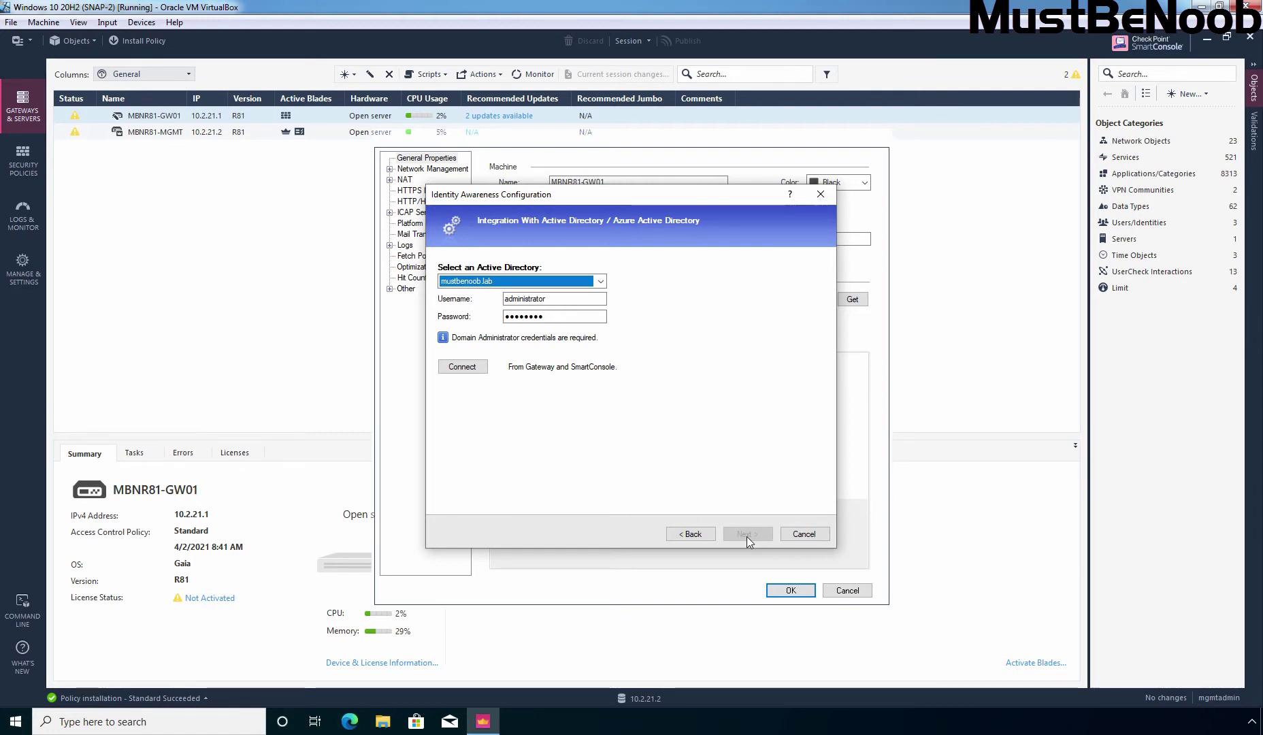
click(461, 369)
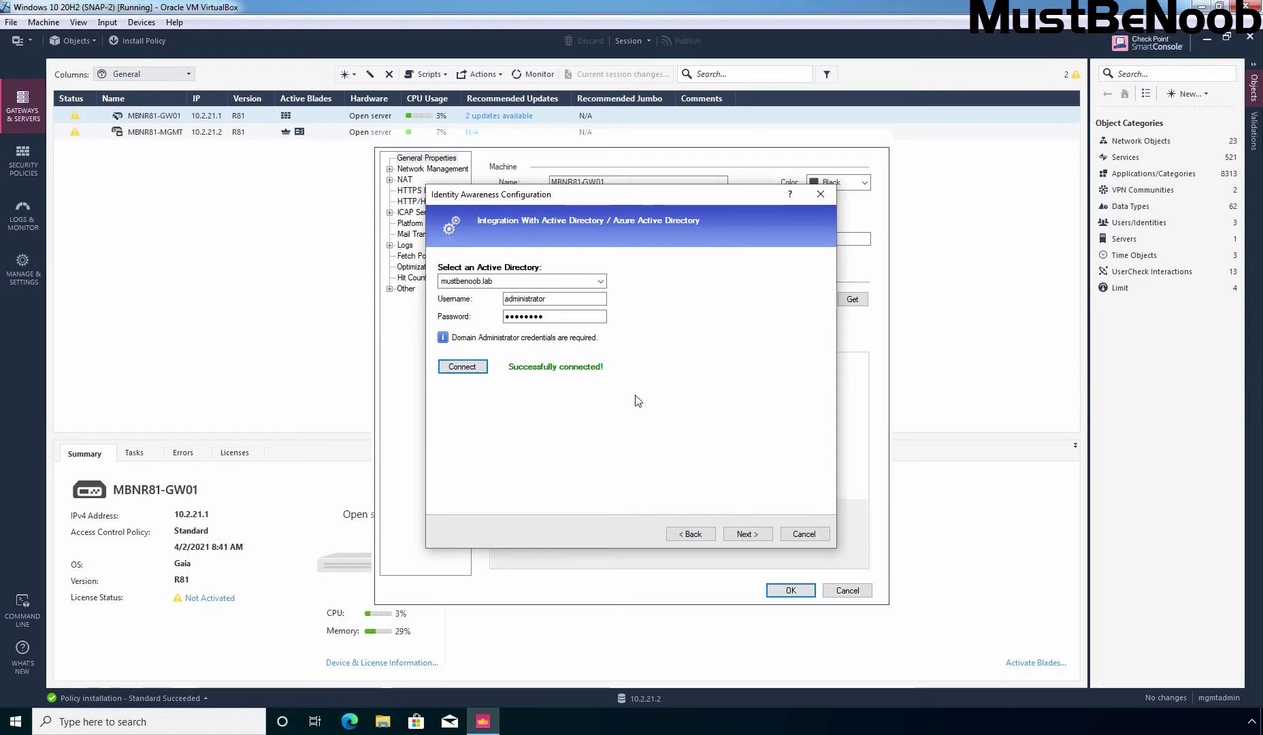
Keep the captive portal reachable through internal interfaces and finish the Identity Awareness wizard
click(745, 535)
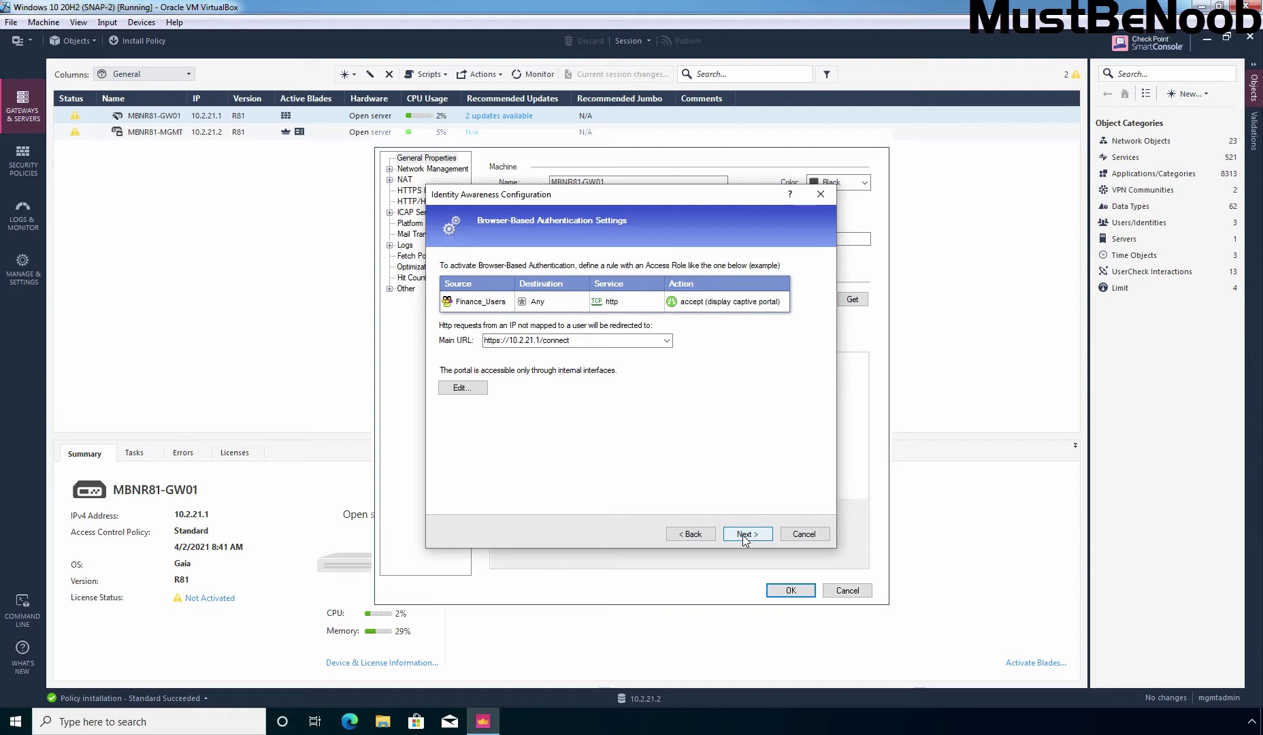
click(459, 390)
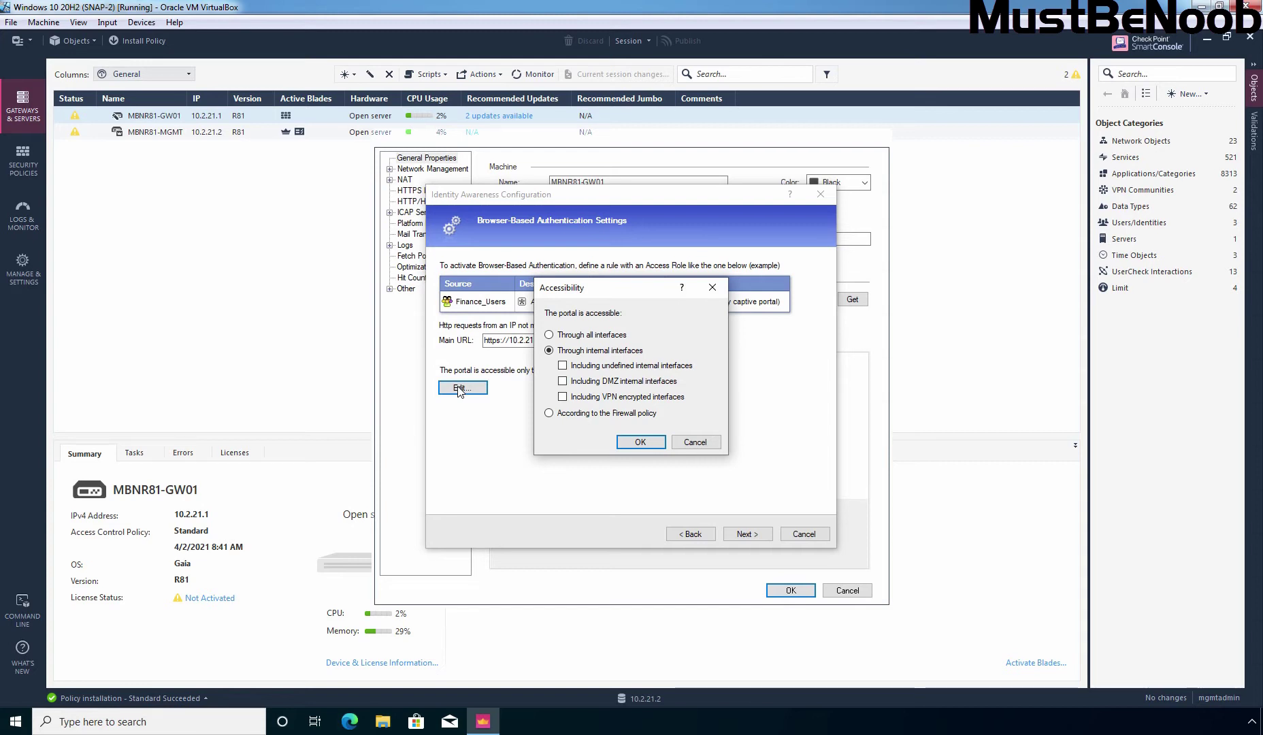
click(641, 442)
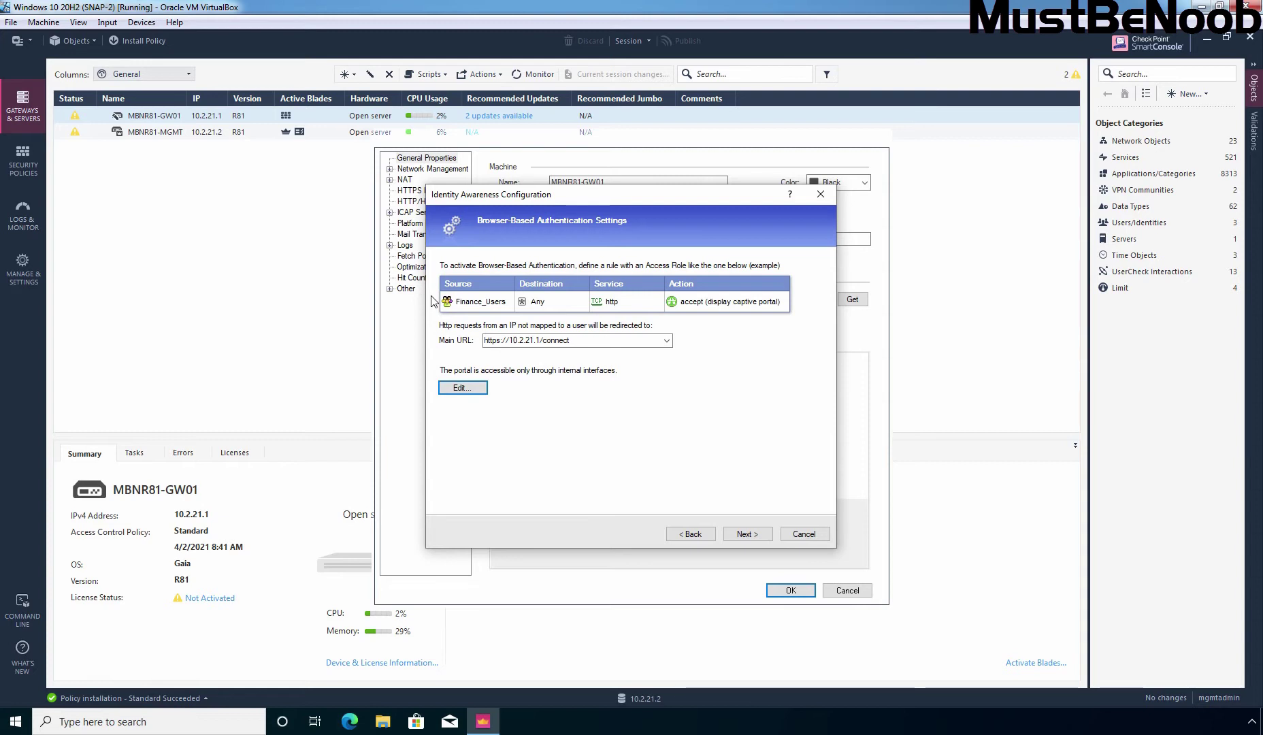
click(748, 535)
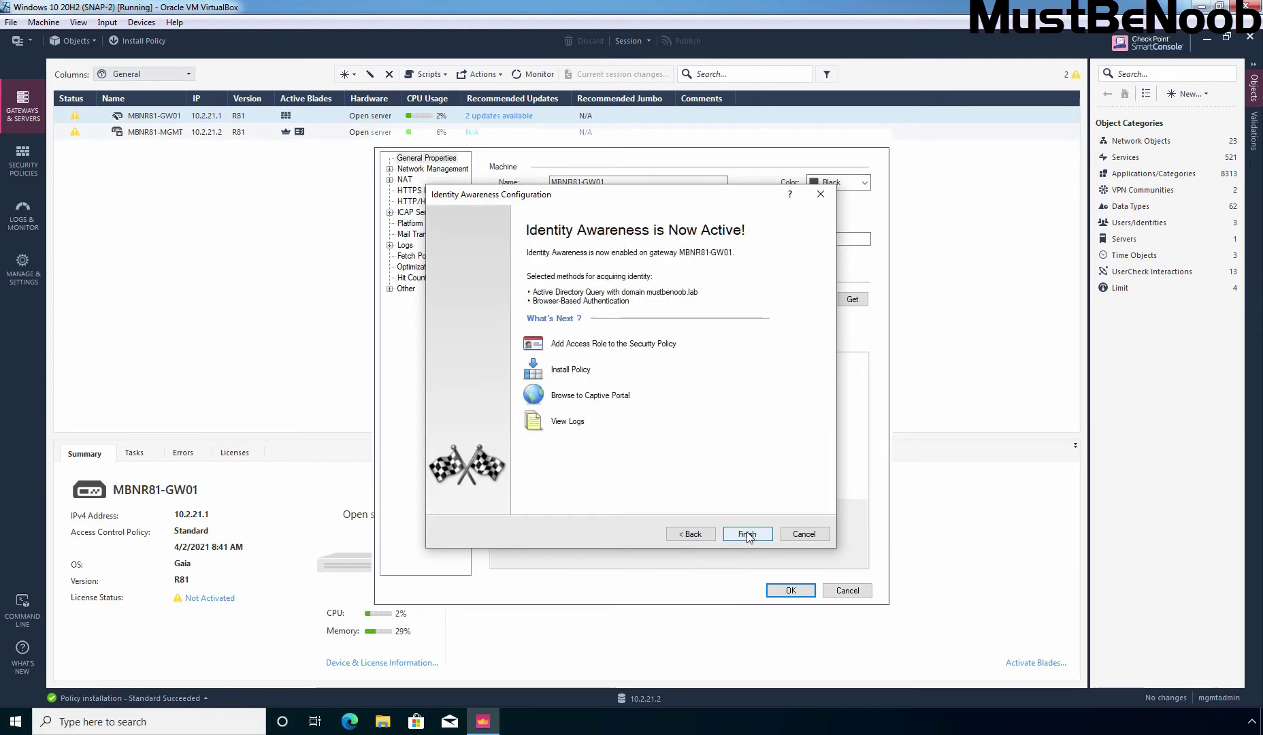
click(747, 536)
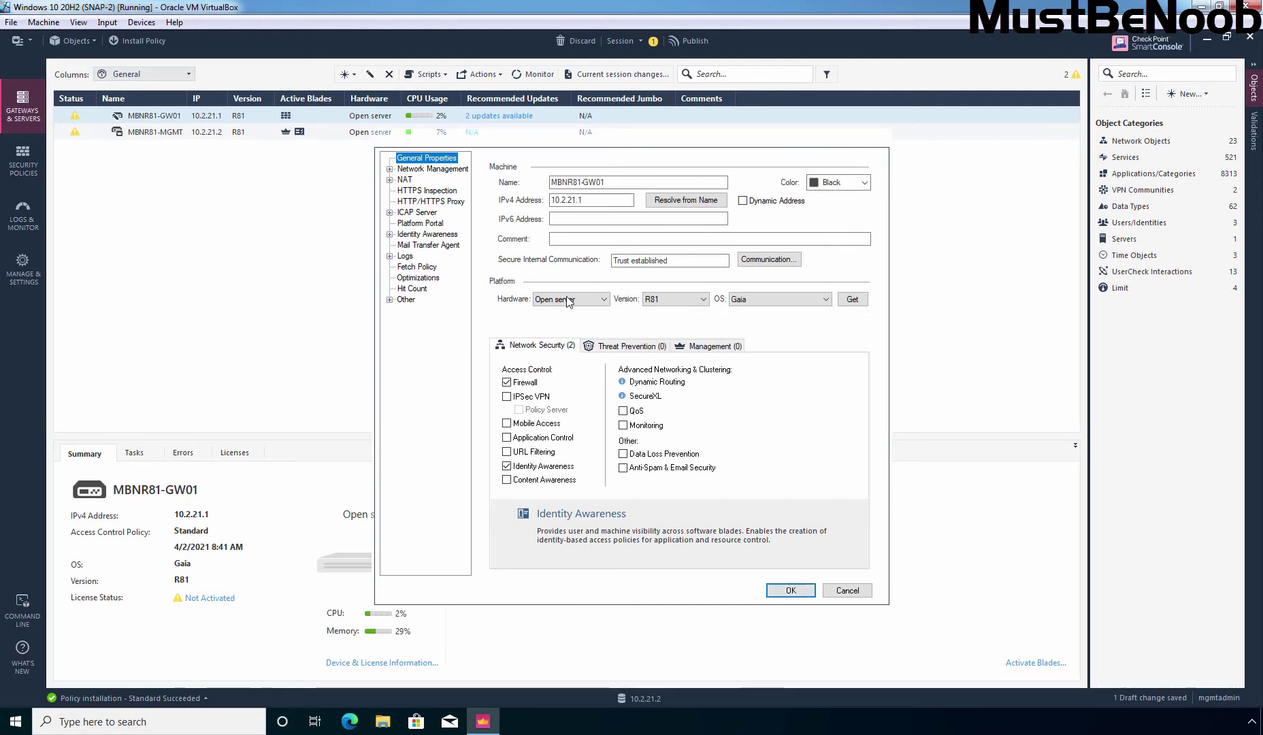
Check the AD Query and Browser-Based Authentication sources on the Identity Awareness page, then confirm the gateway properties
click(420, 235)
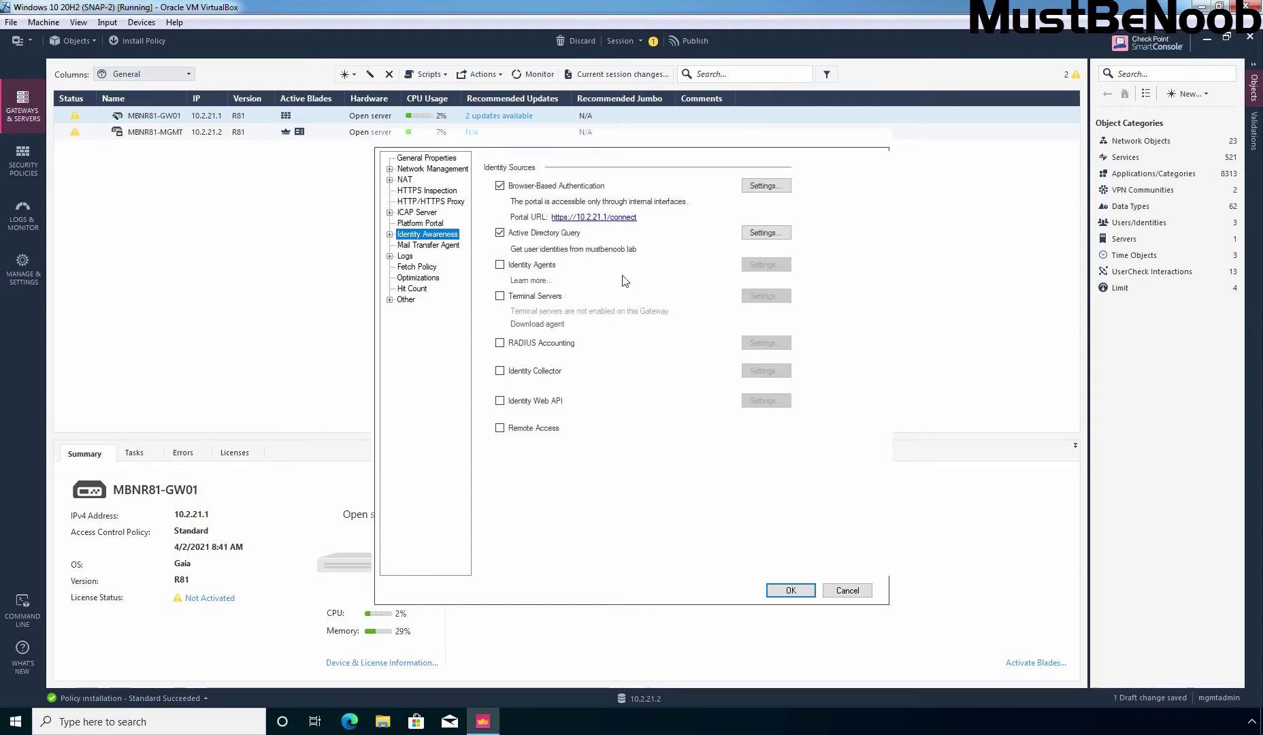
click(790, 591)
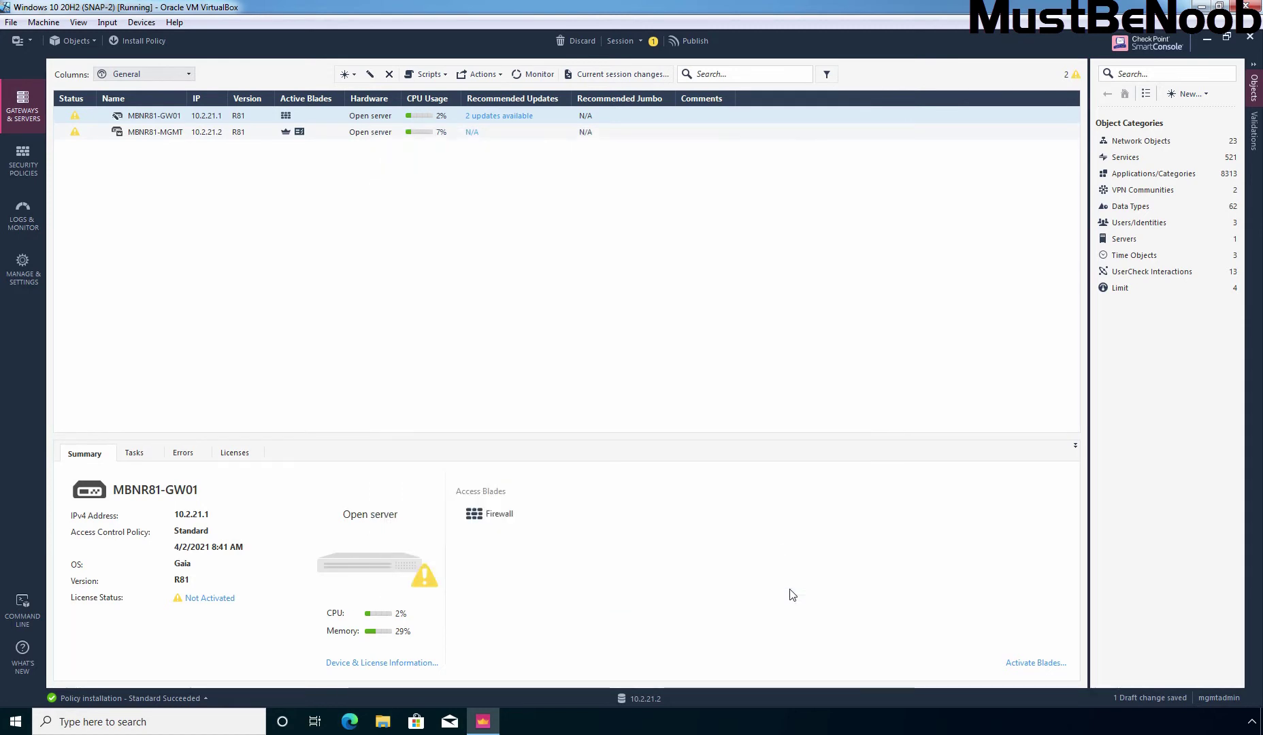
Publish the session changes and install the Standard policy on MBNR81-GW01, reviewing the task details
click(690, 39)
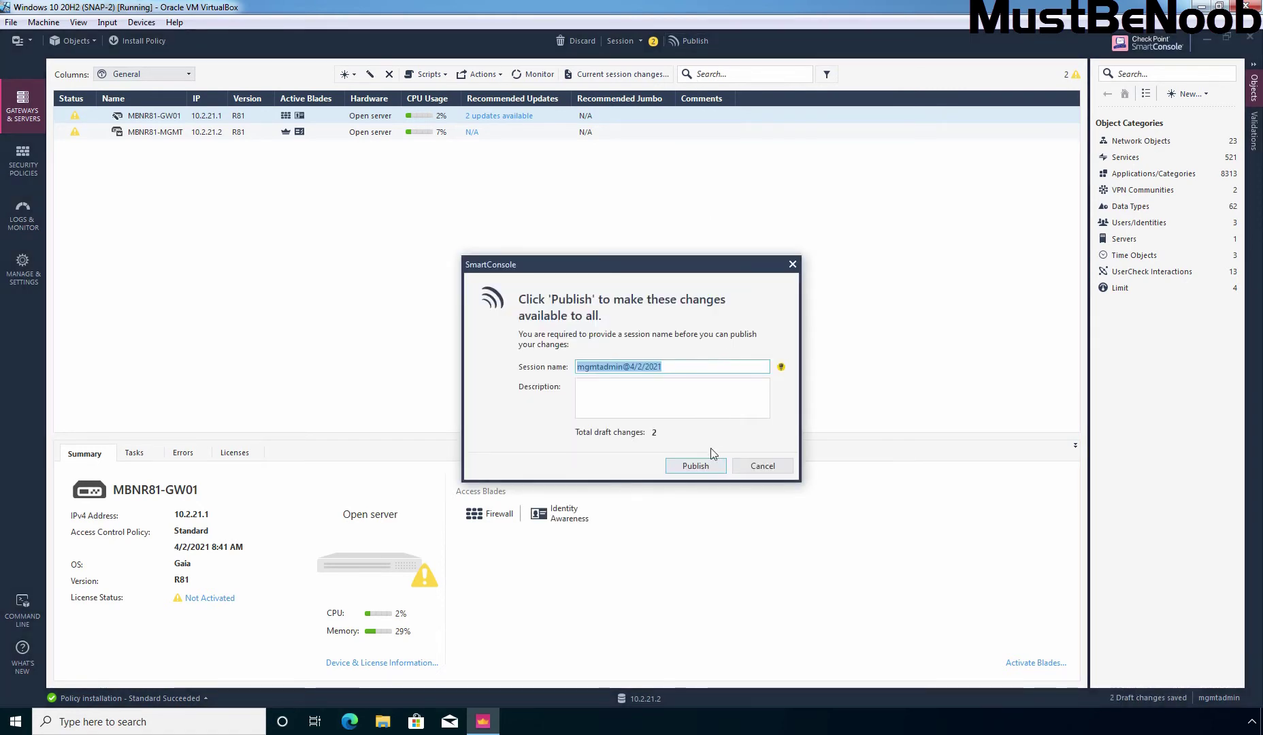
click(694, 466)
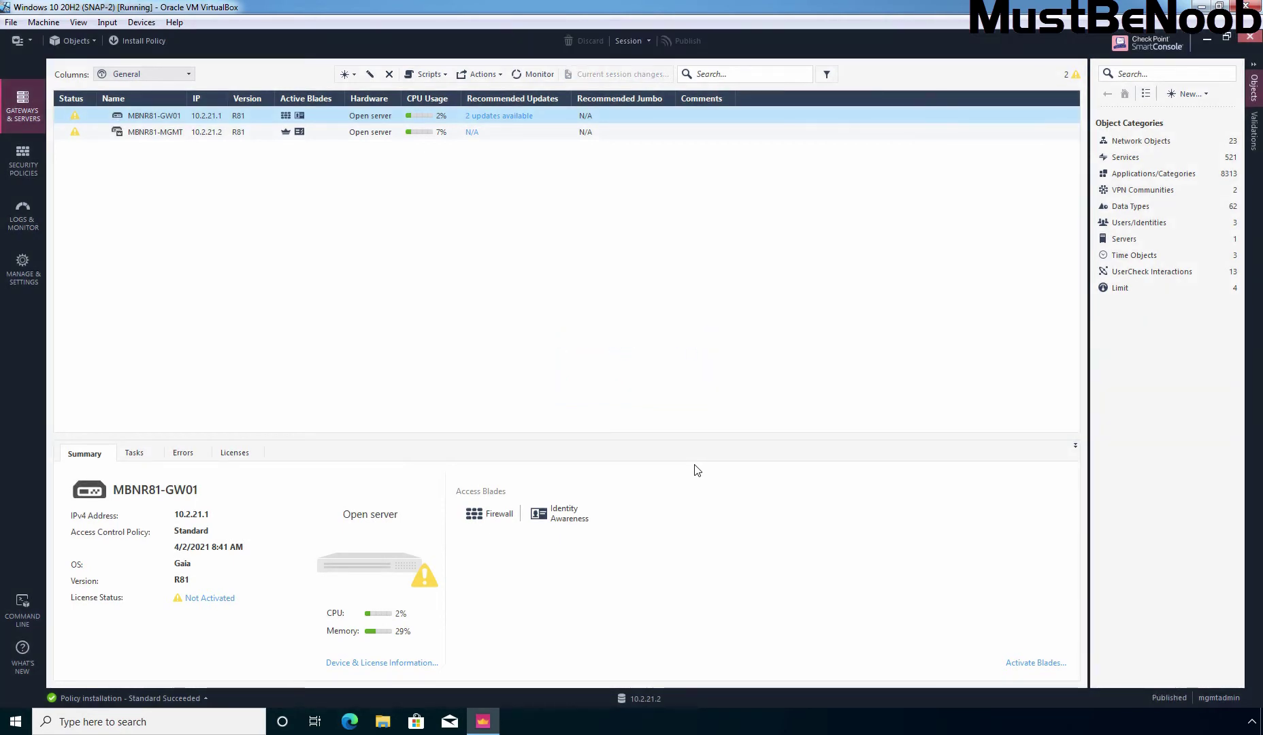
click(150, 42)
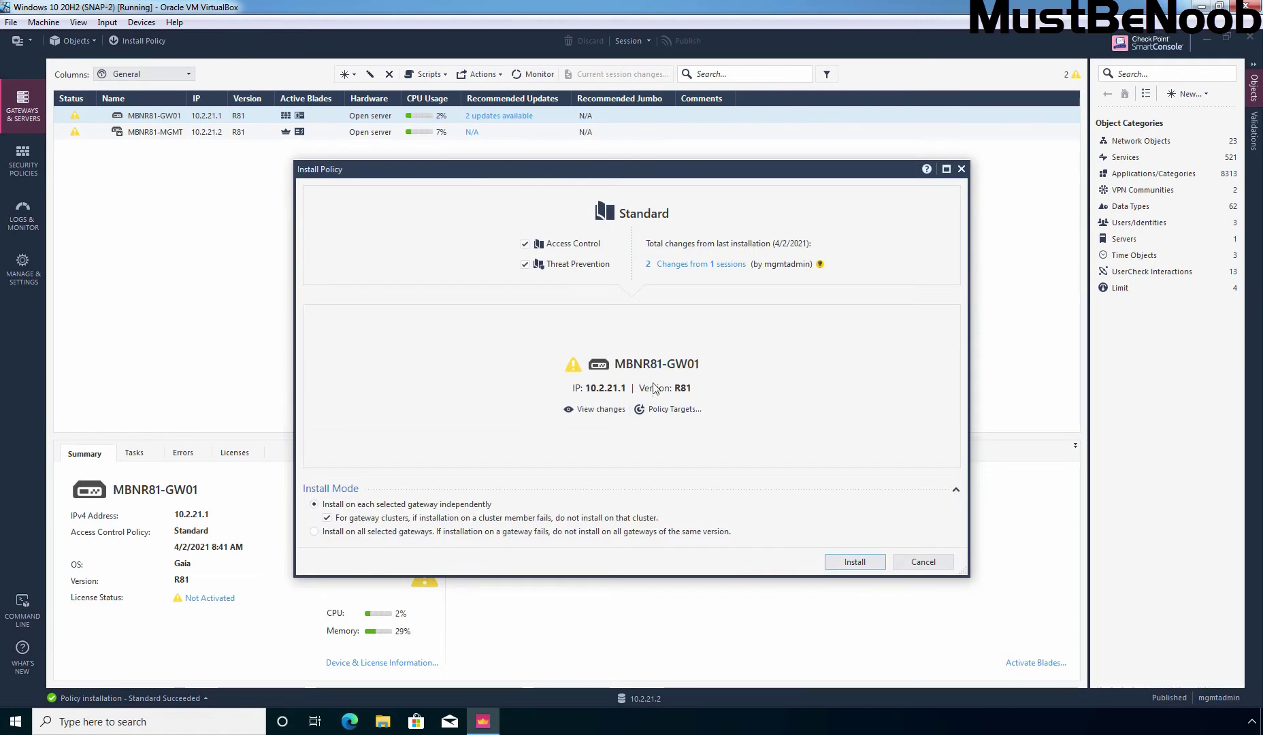
click(860, 562)
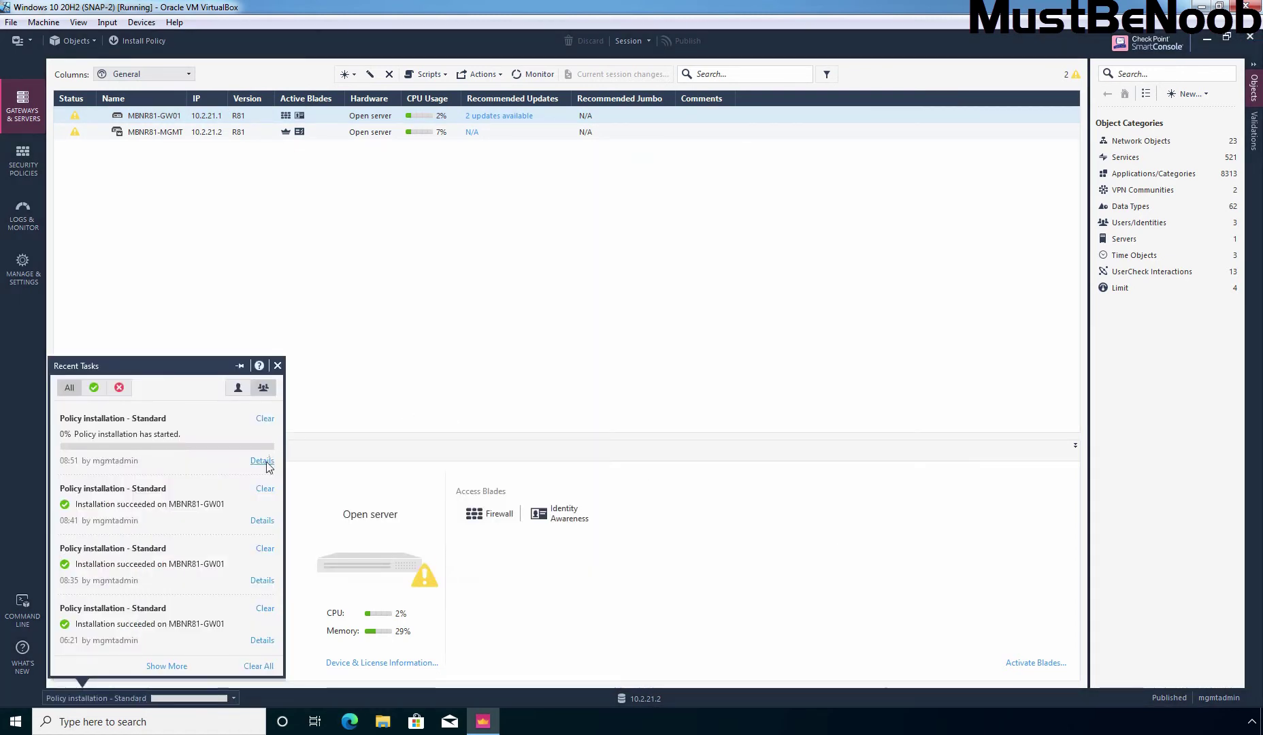
click(264, 467)
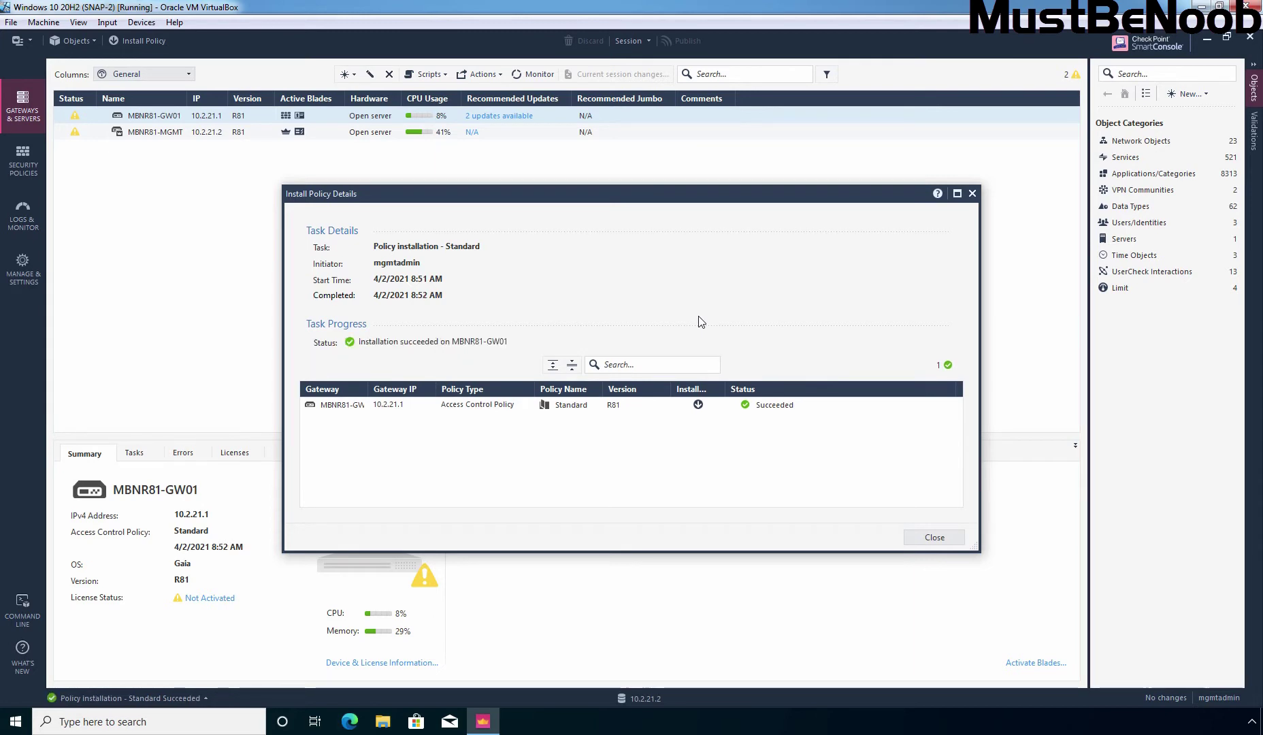
click(932, 539)
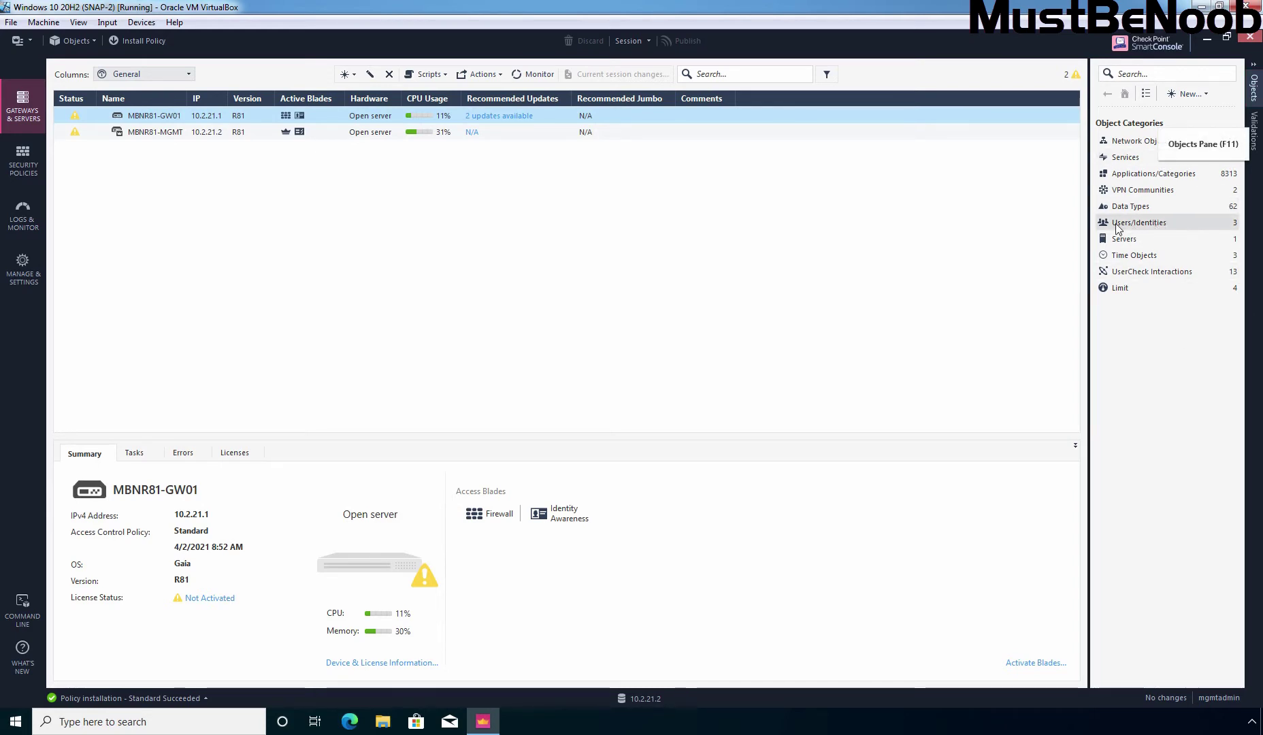
Show the Access Roles objects under Users/Identities in the Objects pane
click(1168, 226)
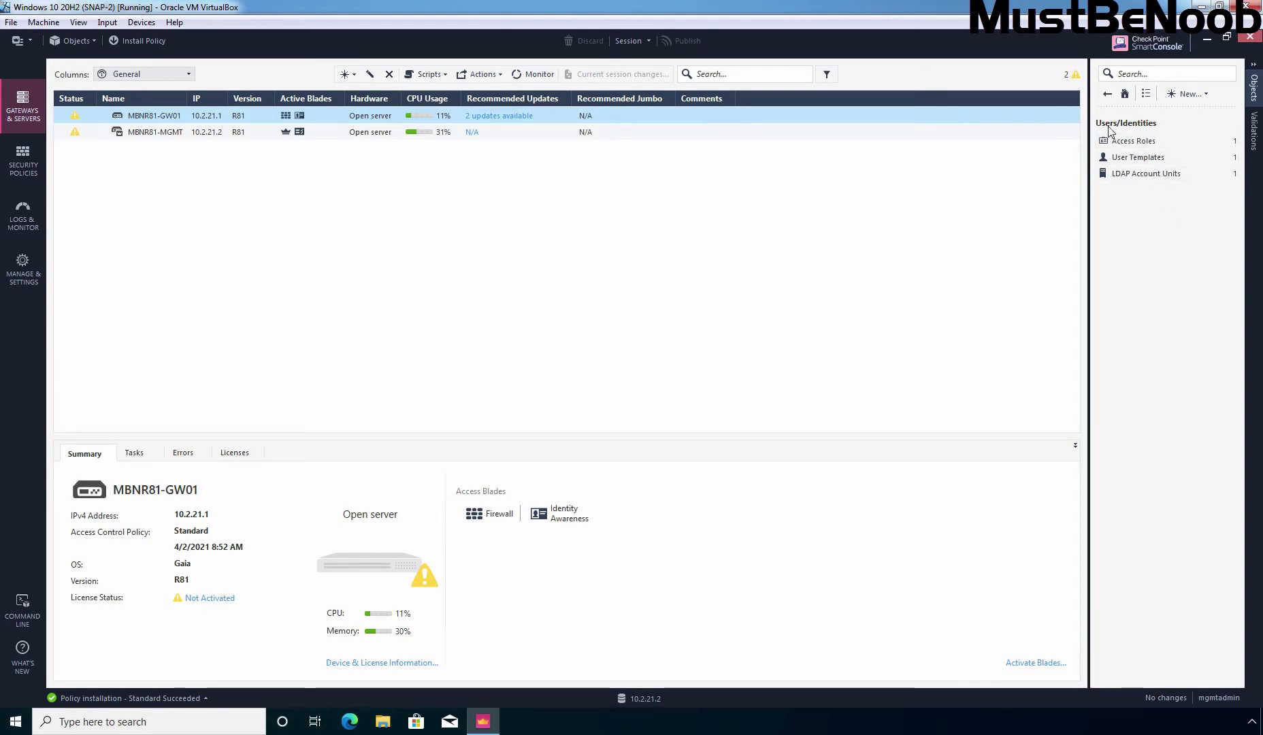
click(1142, 144)
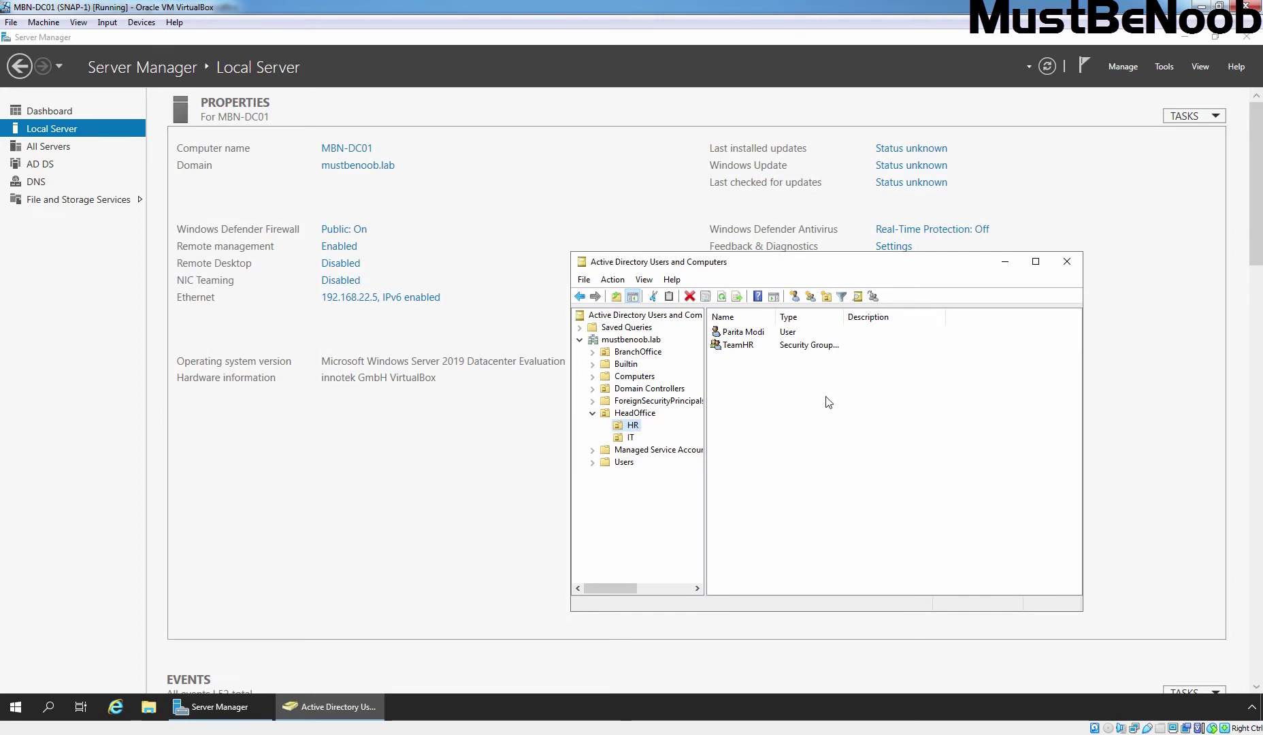
double_click(742, 332)
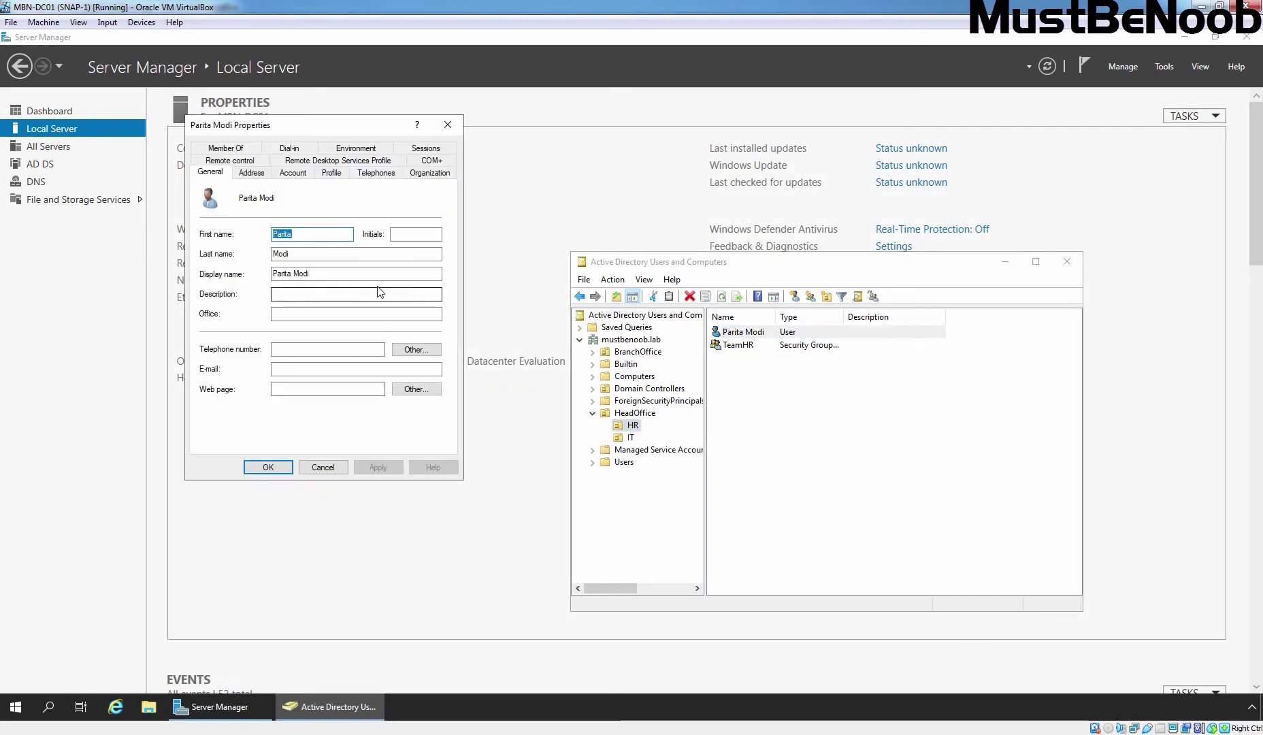
click(322, 467)
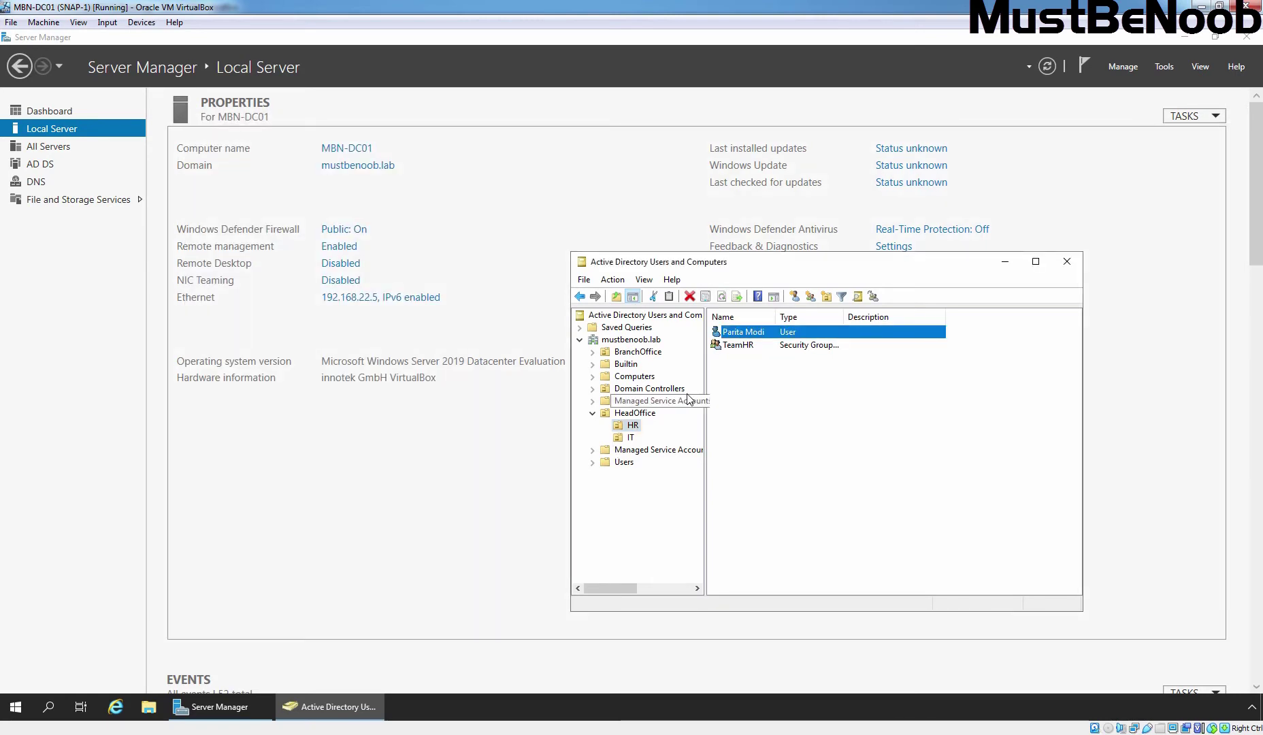
double_click(738, 345)
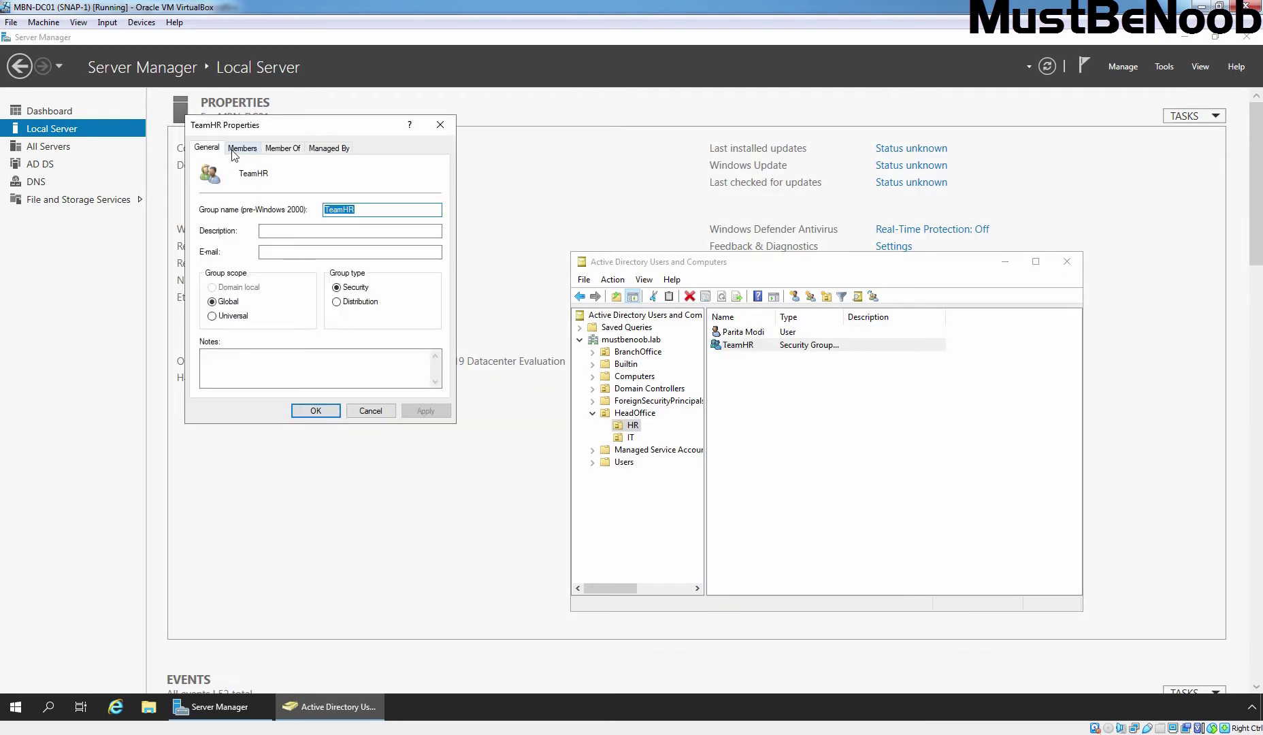
click(233, 150)
click(314, 411)
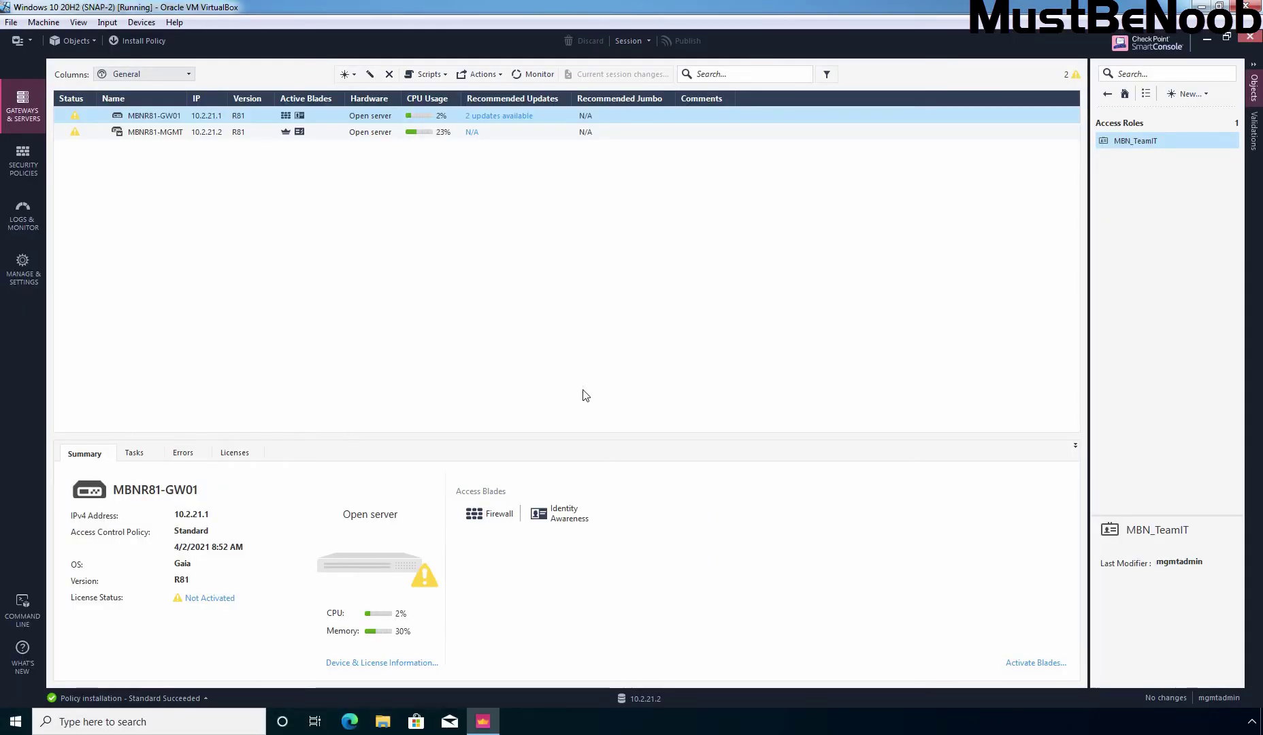
Create a new access role named MBN_TeamHR
click(1201, 96)
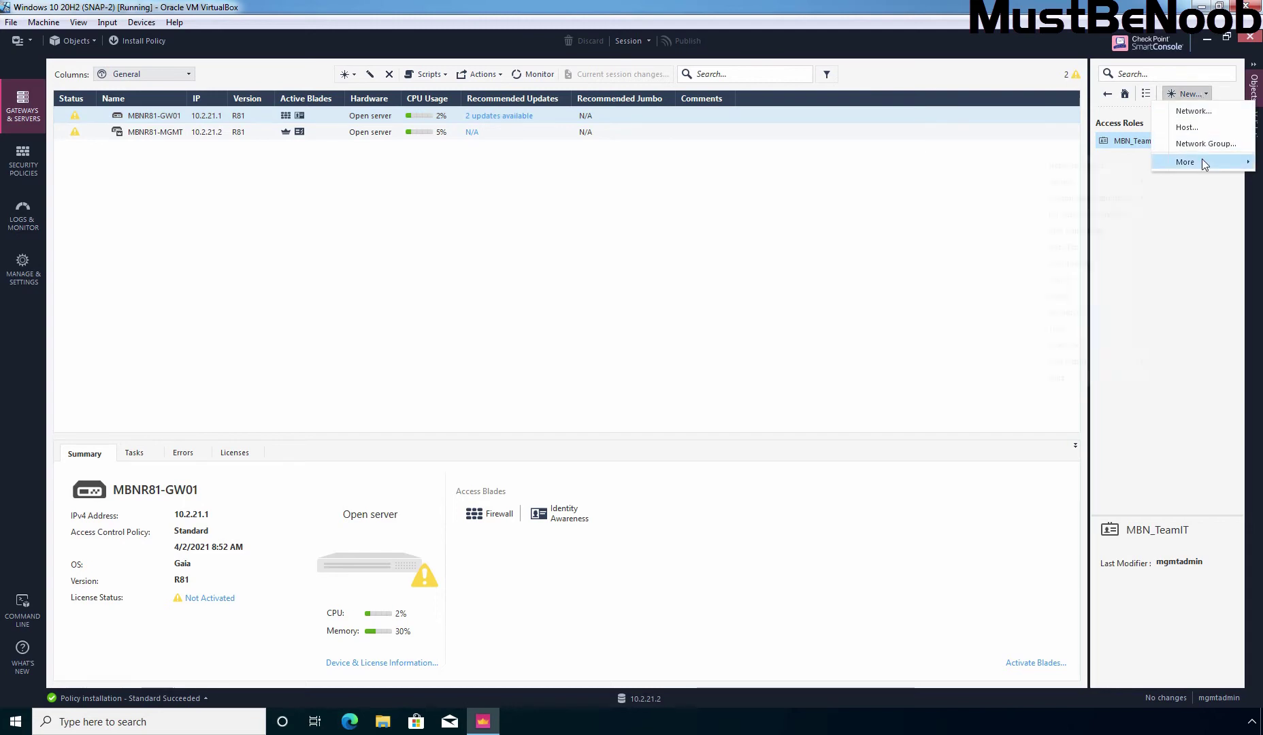
mouse_move(1204, 163)
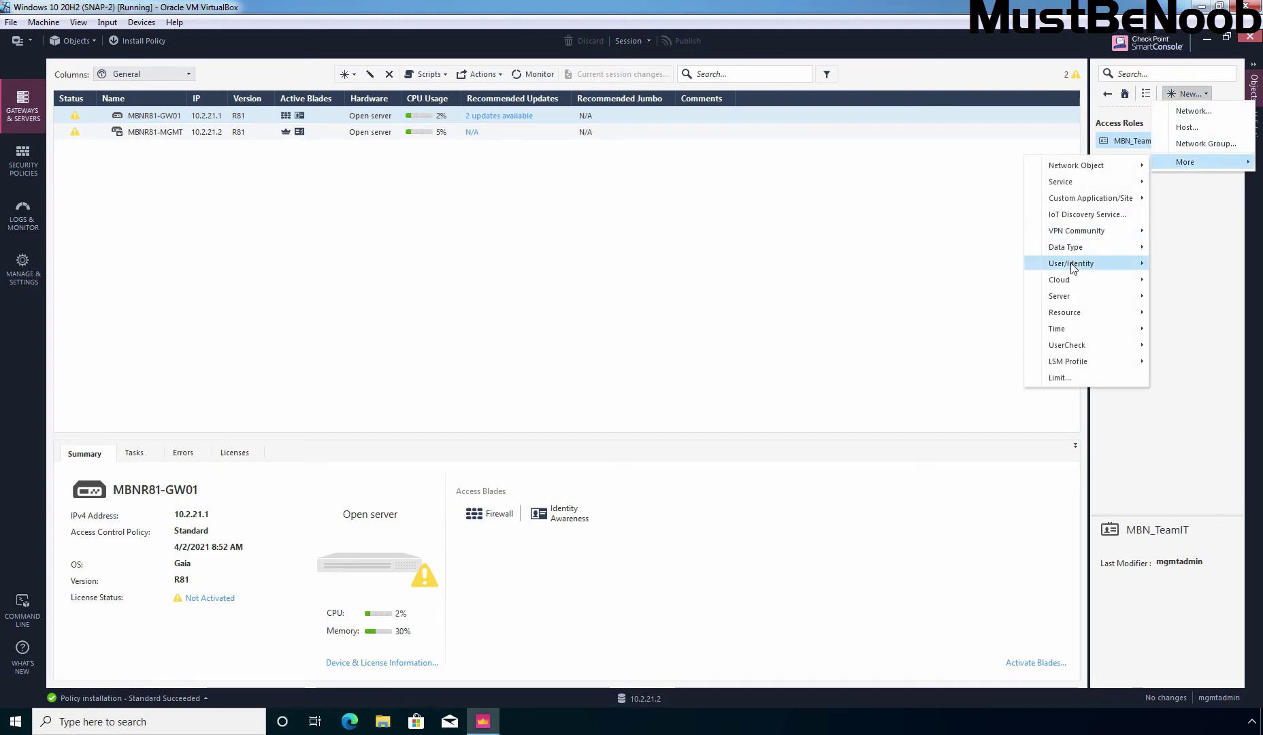
mouse_move(1072, 265)
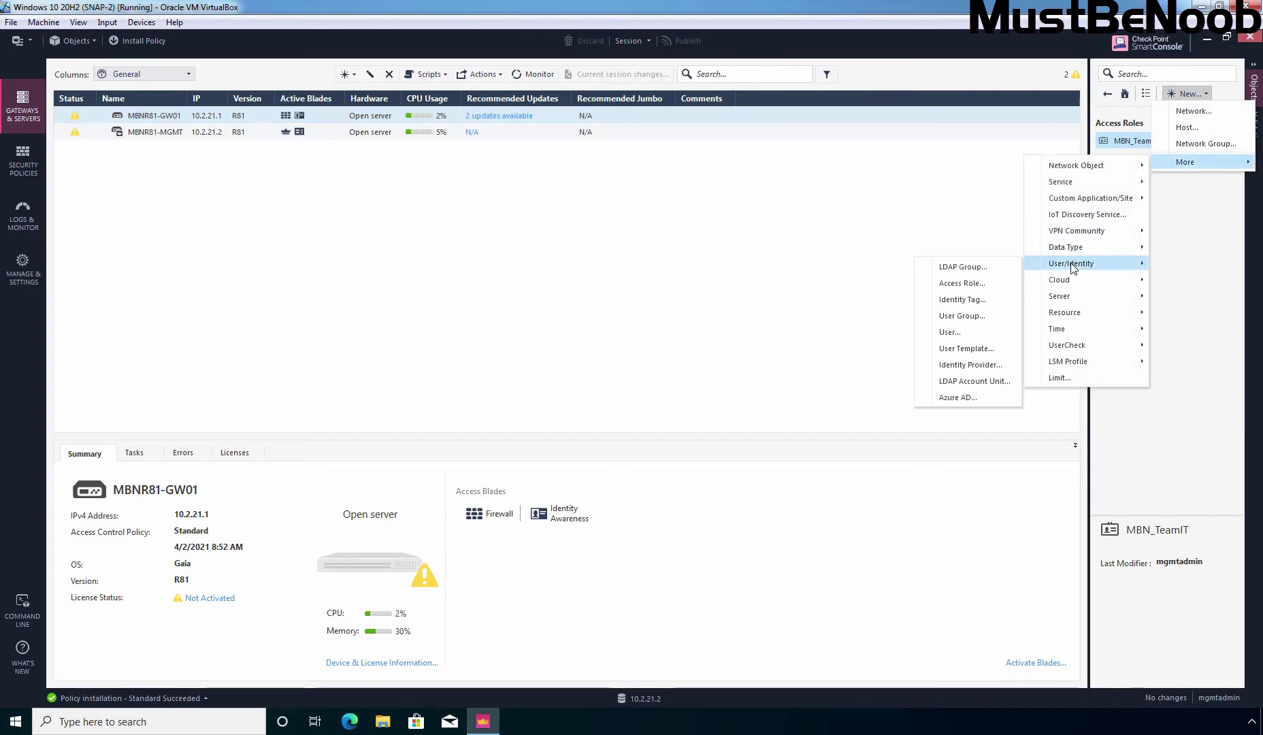
click(962, 285)
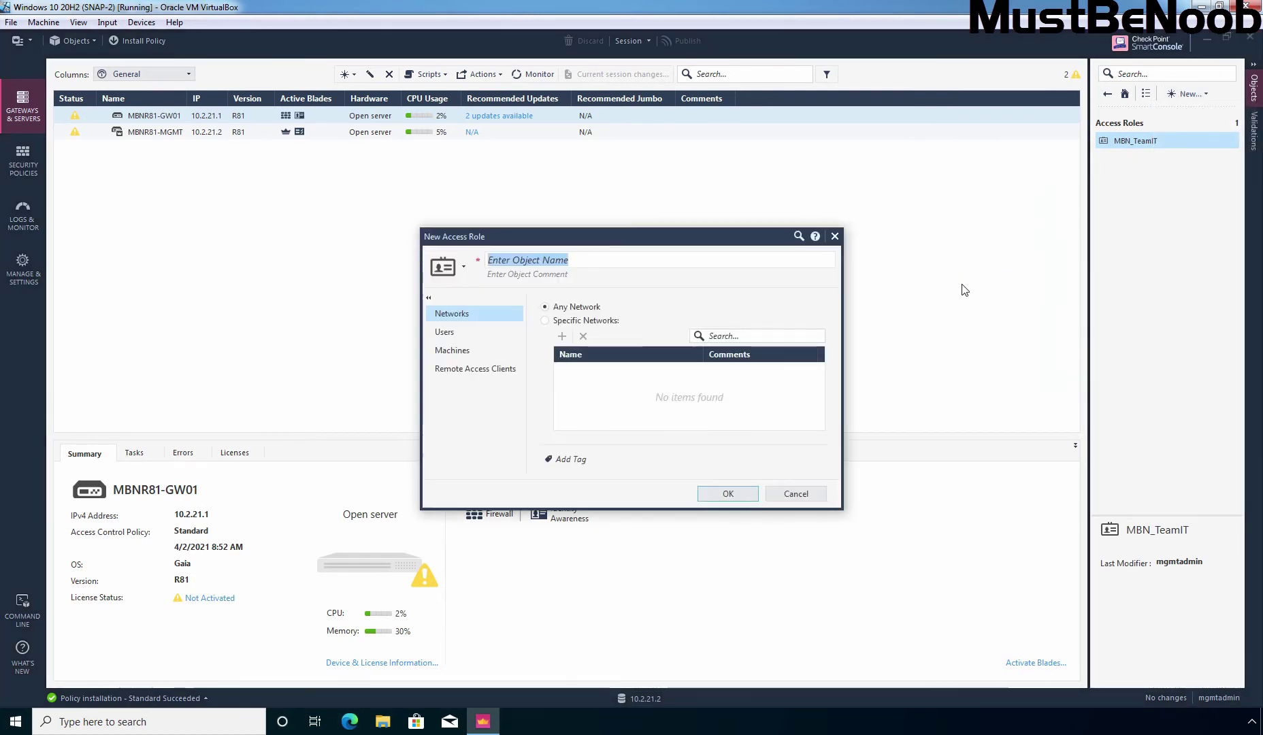
text(MBN_TeamHR)
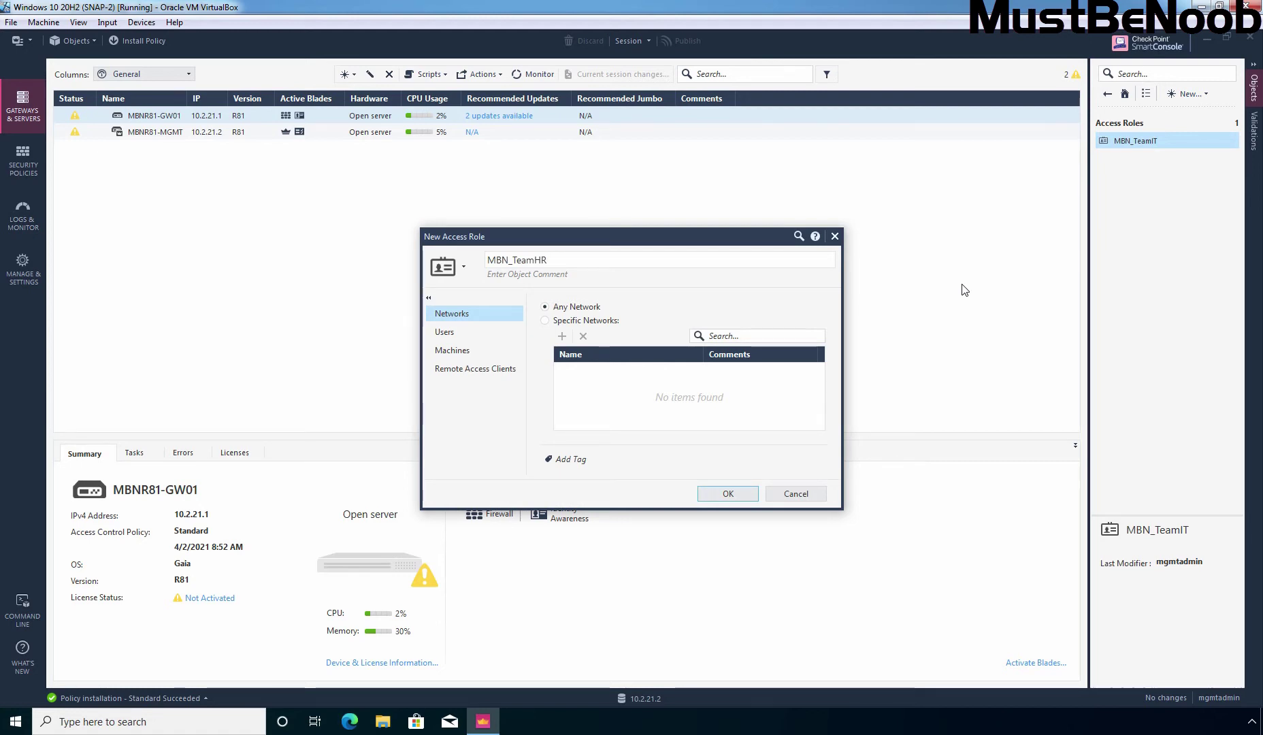
Limit the role's Networks to the specific network LAN_192.168.22.0/24
click(548, 325)
click(562, 336)
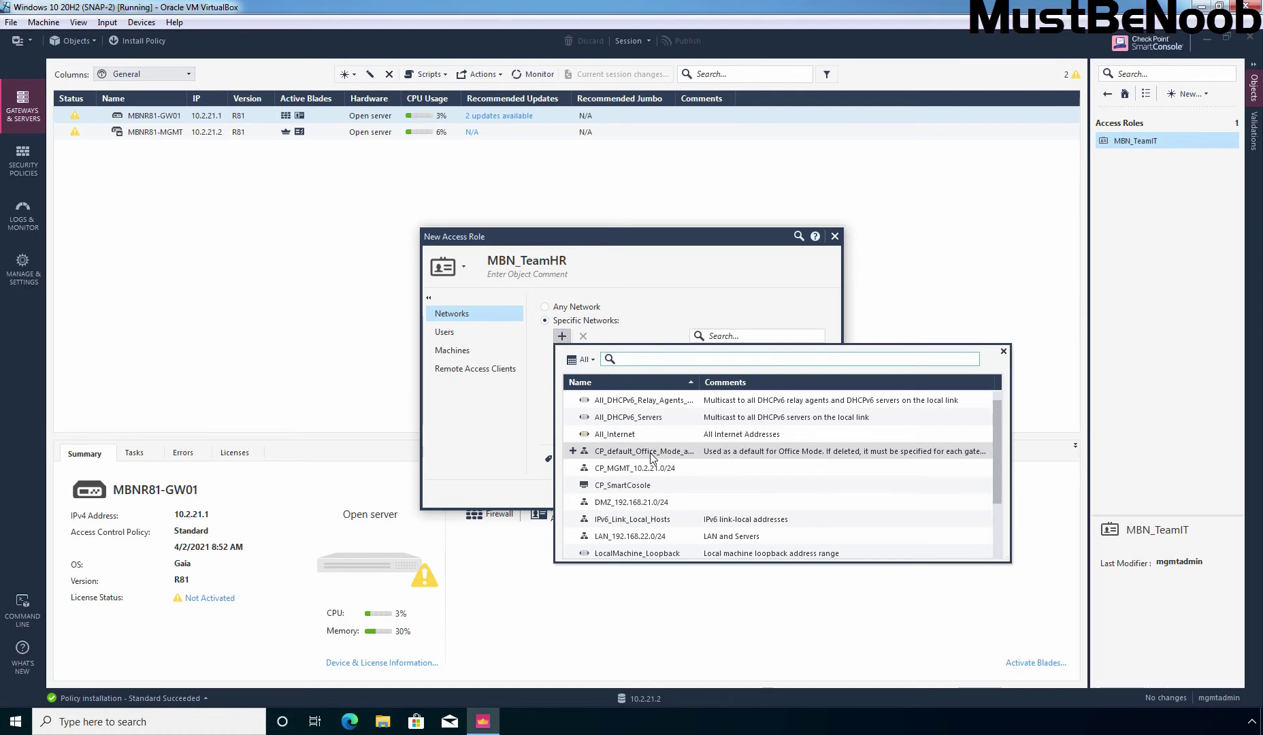
scroll(651, 457, down, 1)
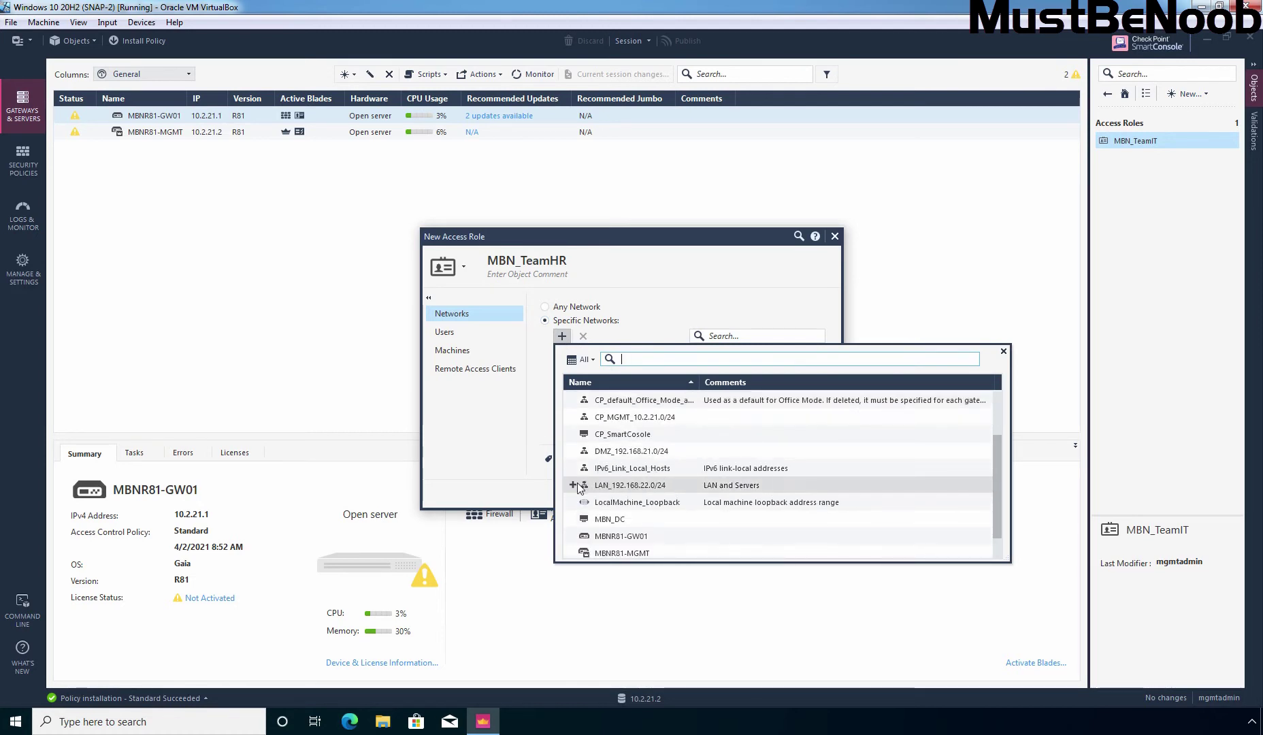
click(664, 483)
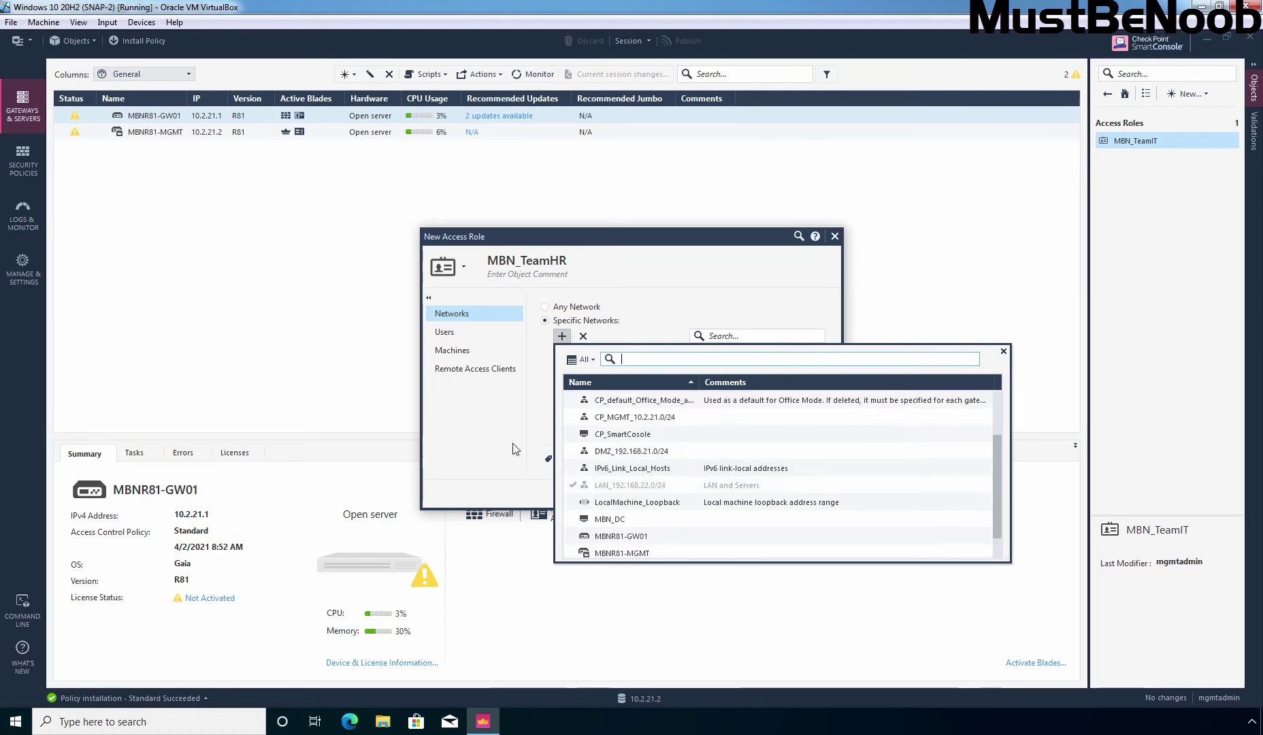
click(495, 438)
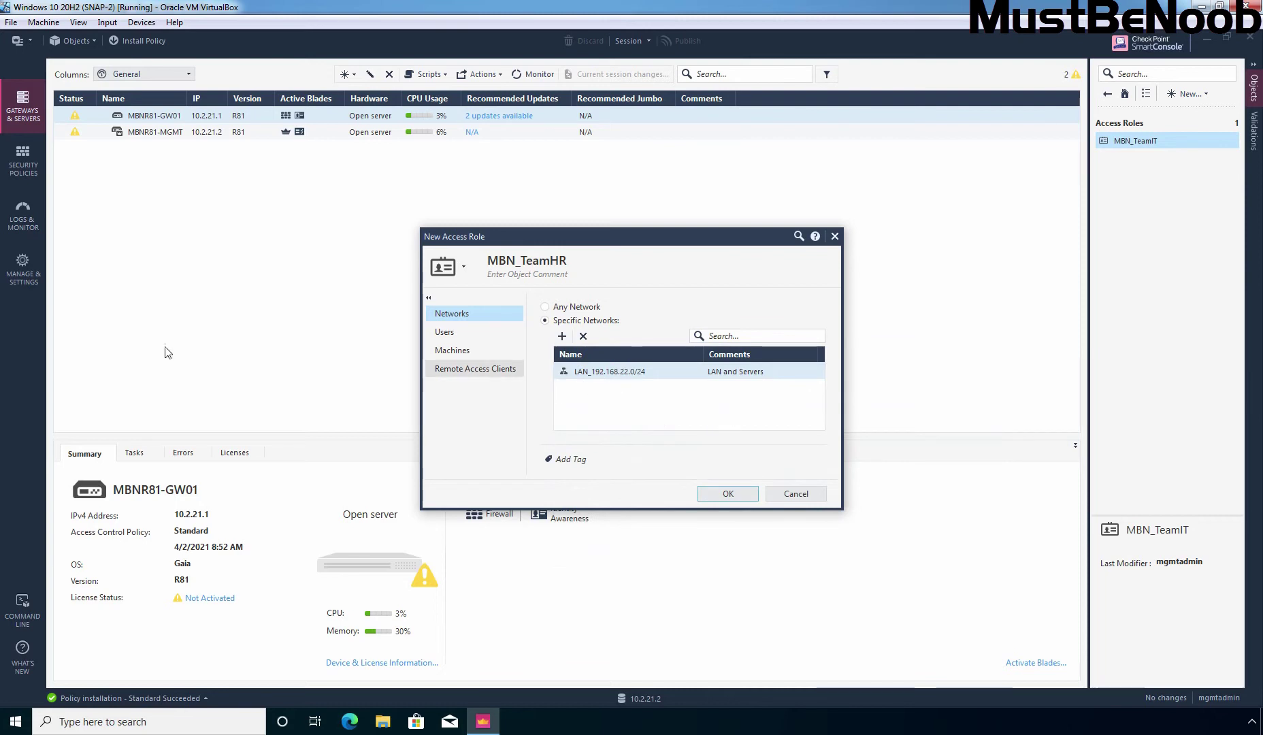
key(alt+Tab)
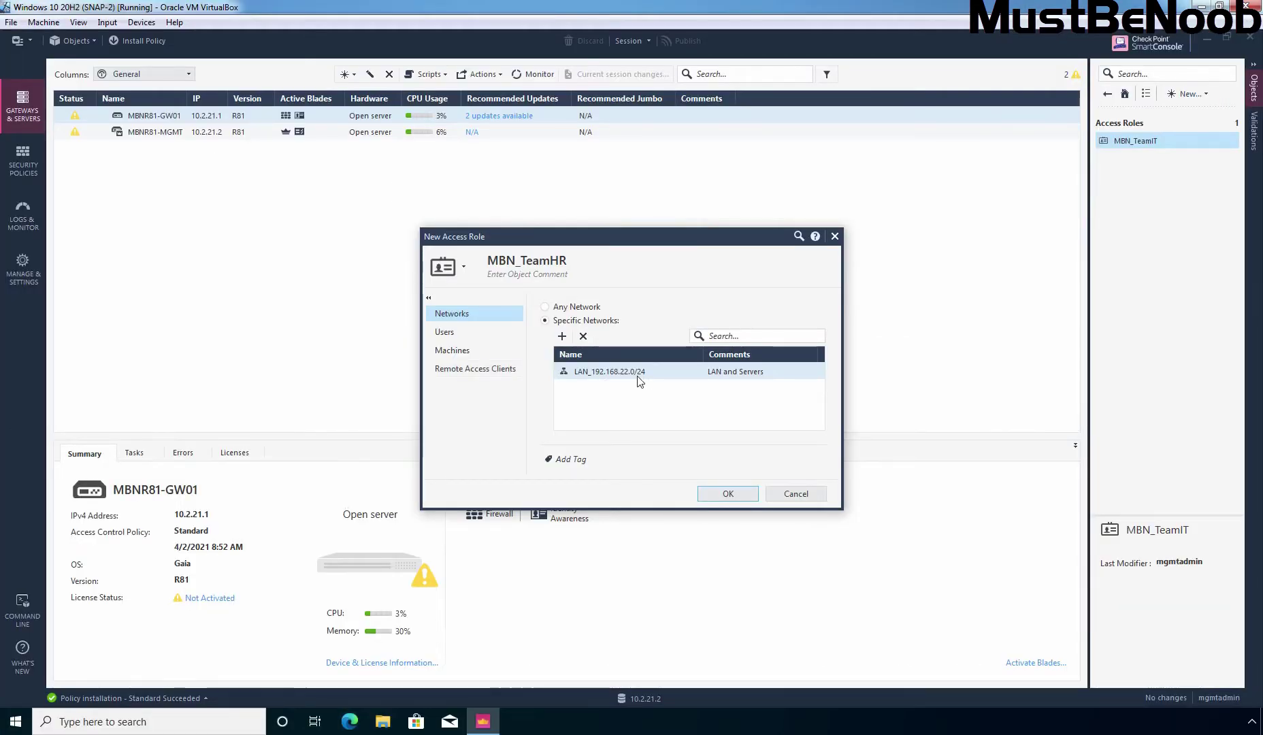
Set the role's Users to specific users/groups and browse mustbenoob.lab to the HeadOffice HR unit
click(449, 332)
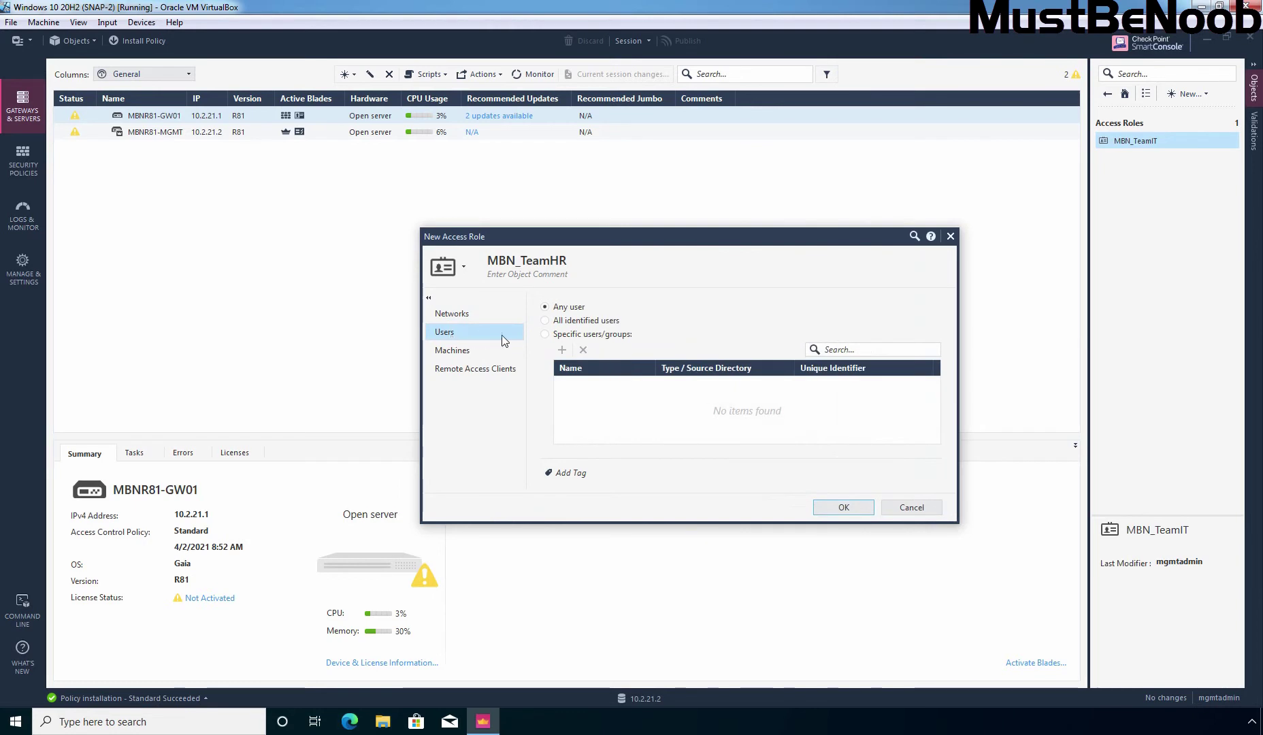
click(545, 334)
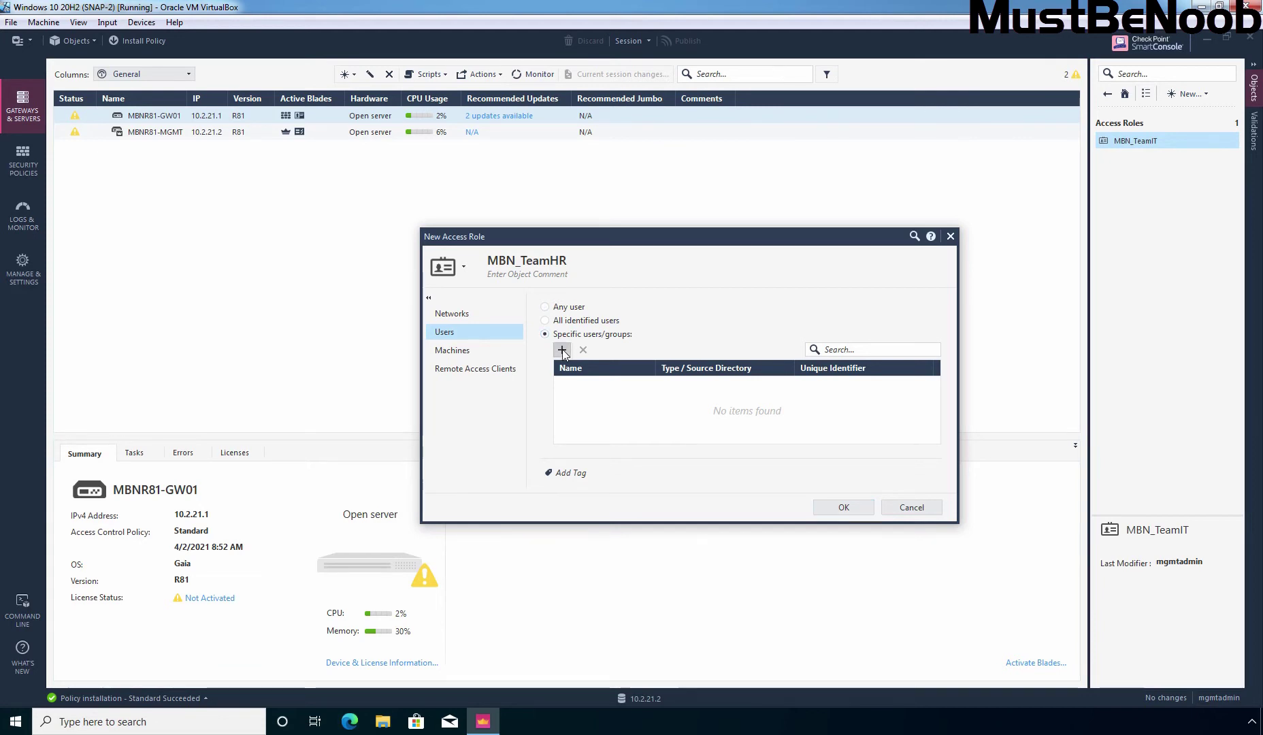
click(562, 350)
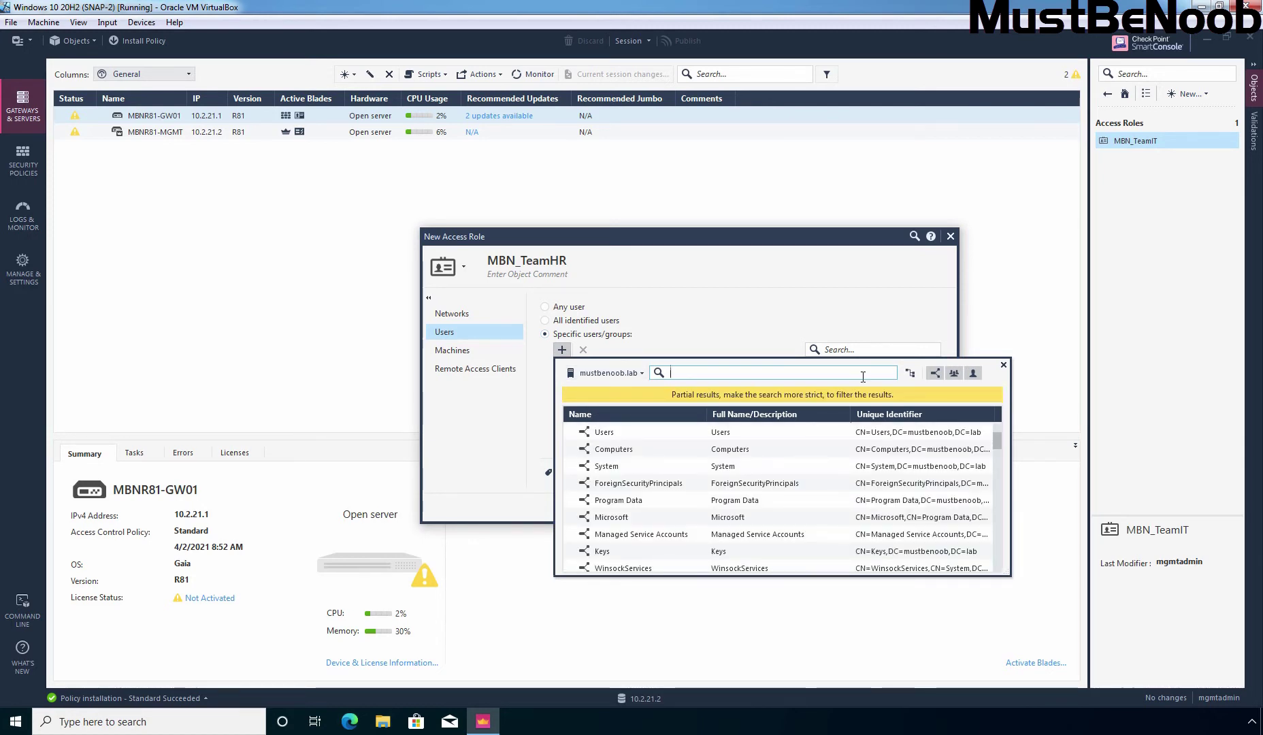
click(910, 374)
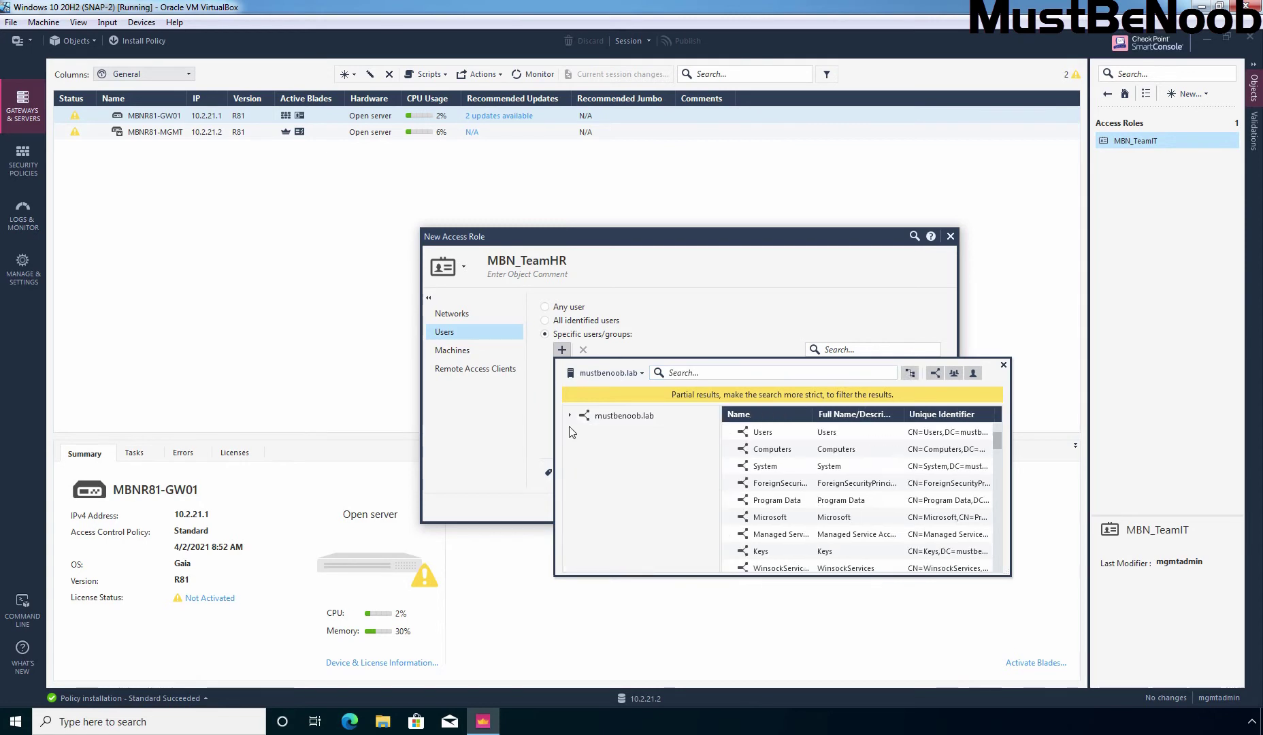
click(571, 416)
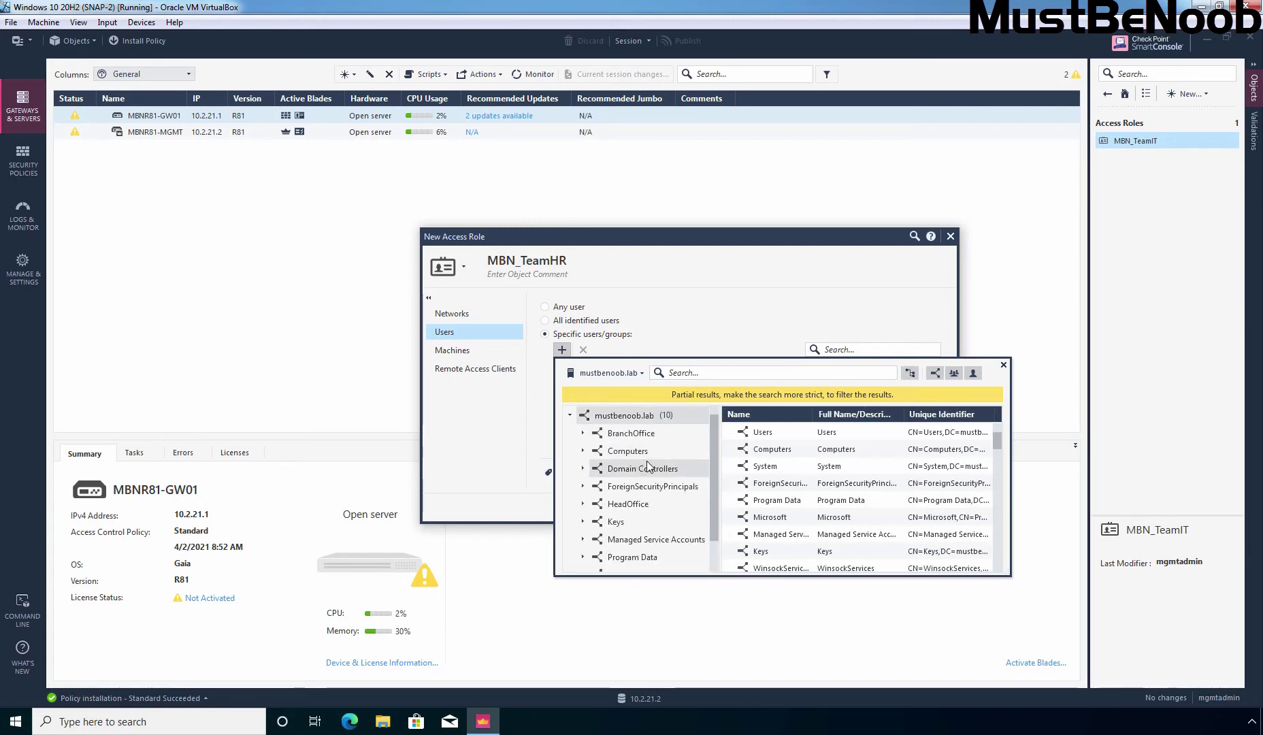
scroll(648, 466, down, 1)
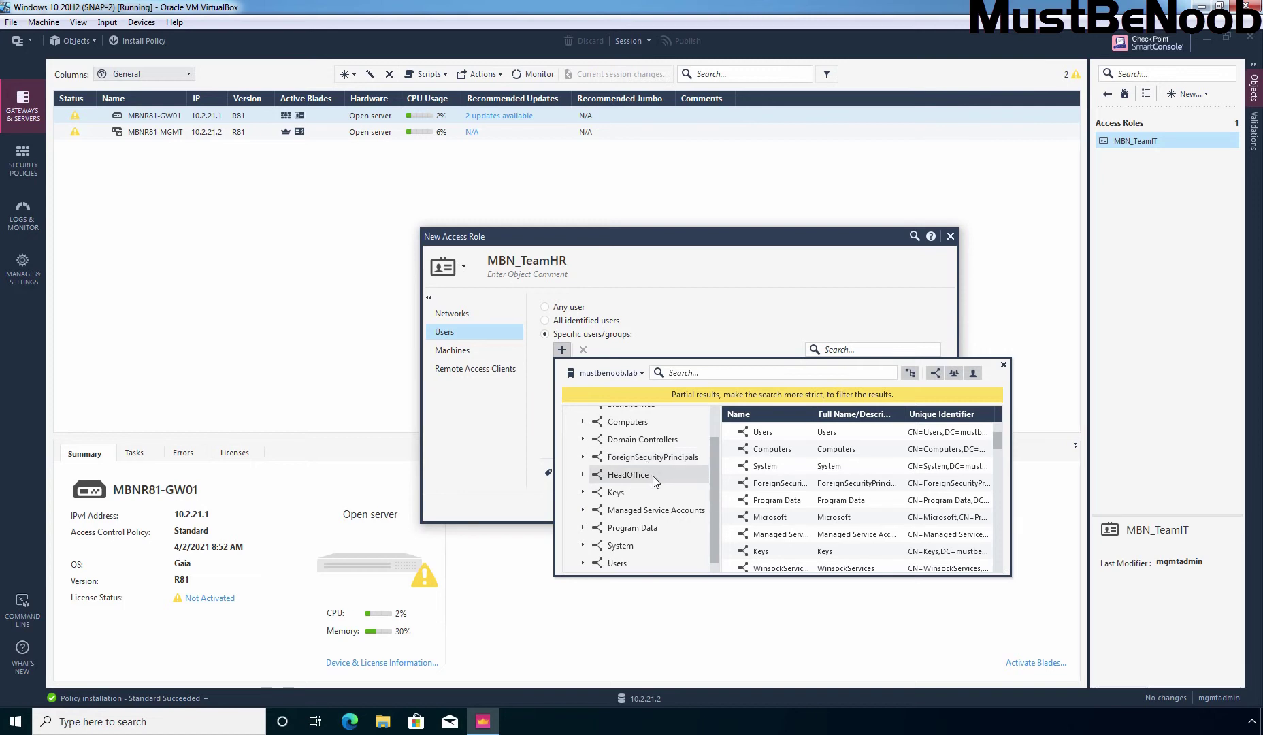
scroll(652, 476, up, 1)
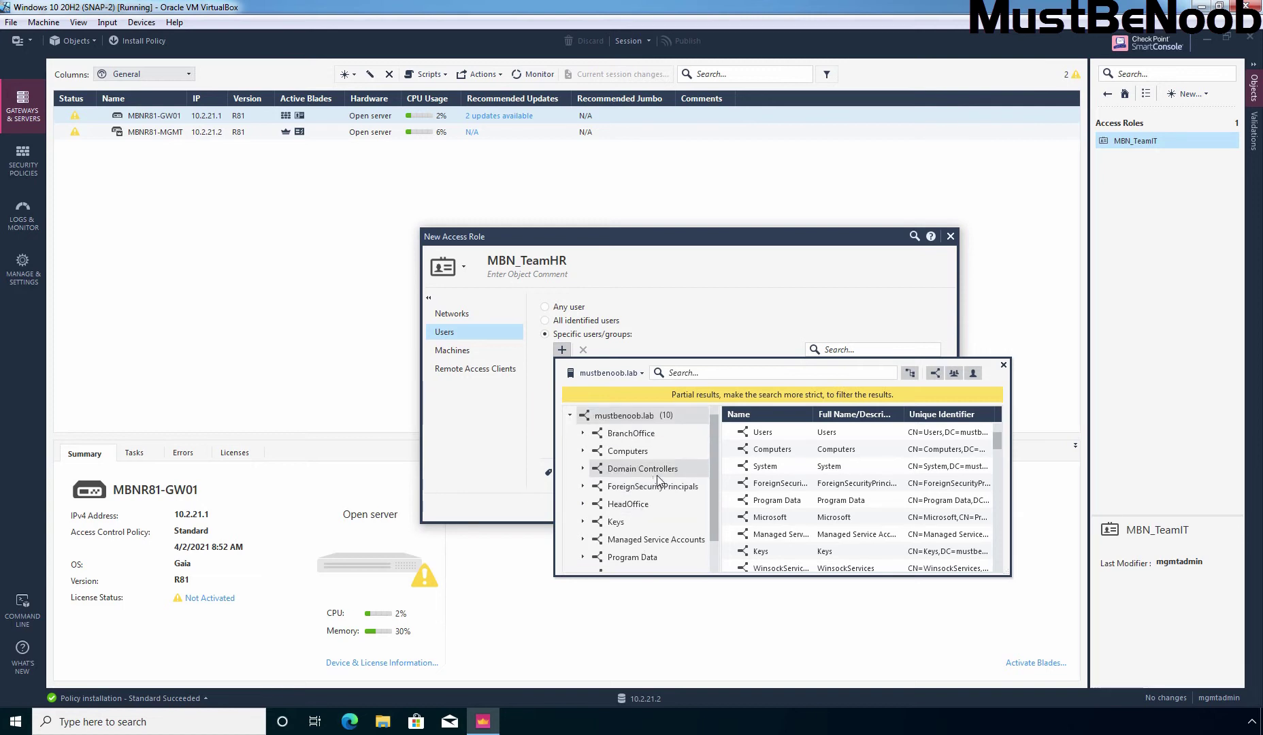
click(583, 504)
scroll(632, 476, down, 1)
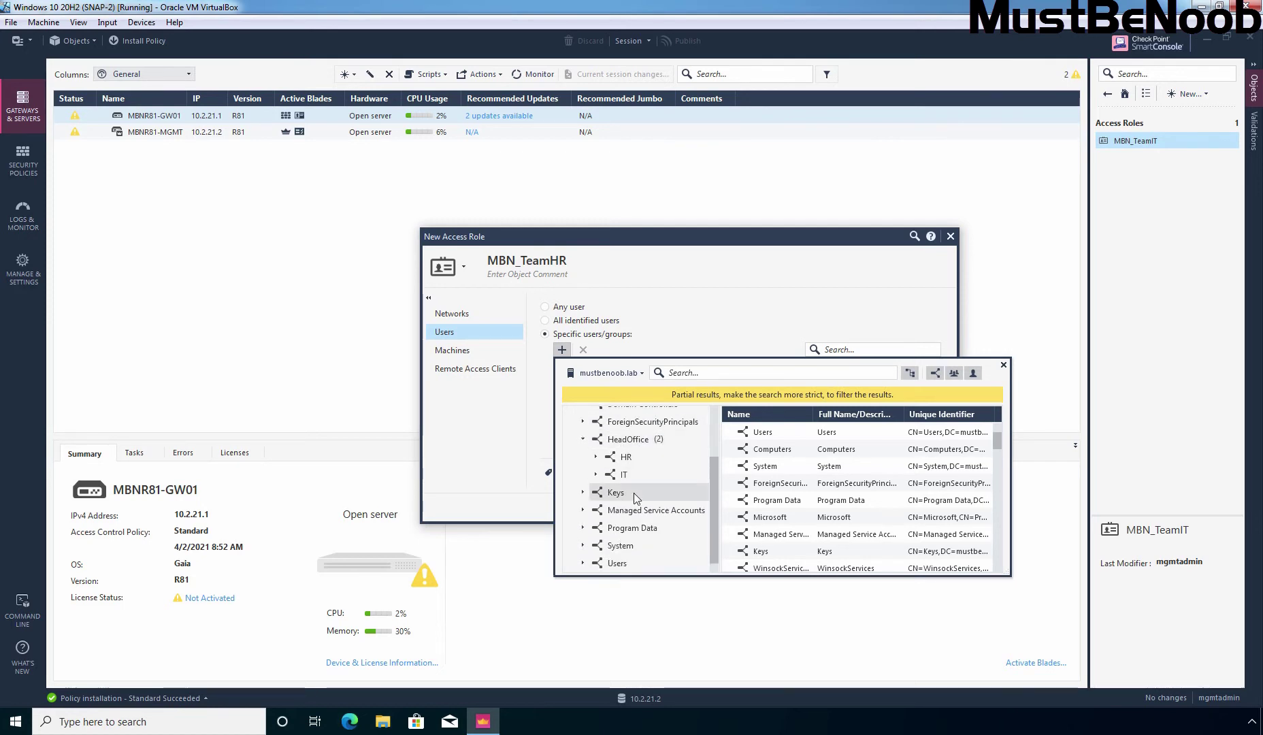
click(615, 460)
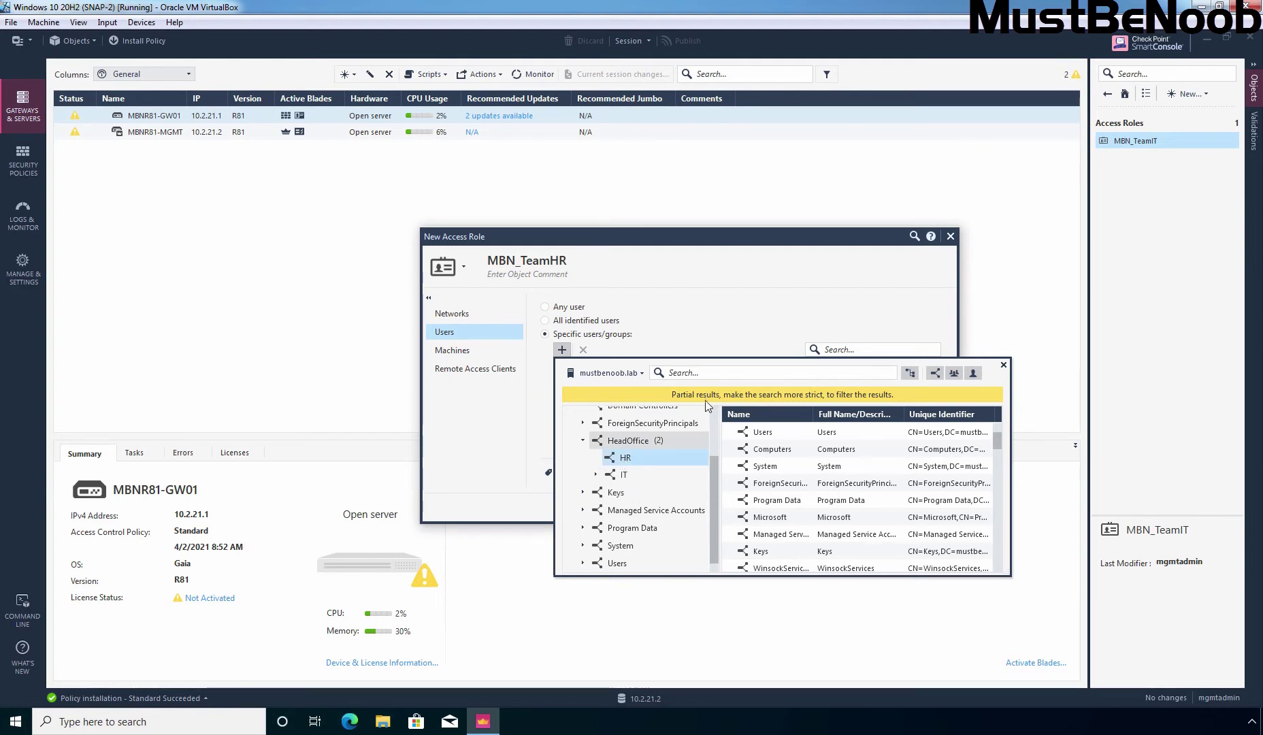
Search the directory for HR, add the TeamHR group, and save the MBN_TeamHR role
click(704, 373)
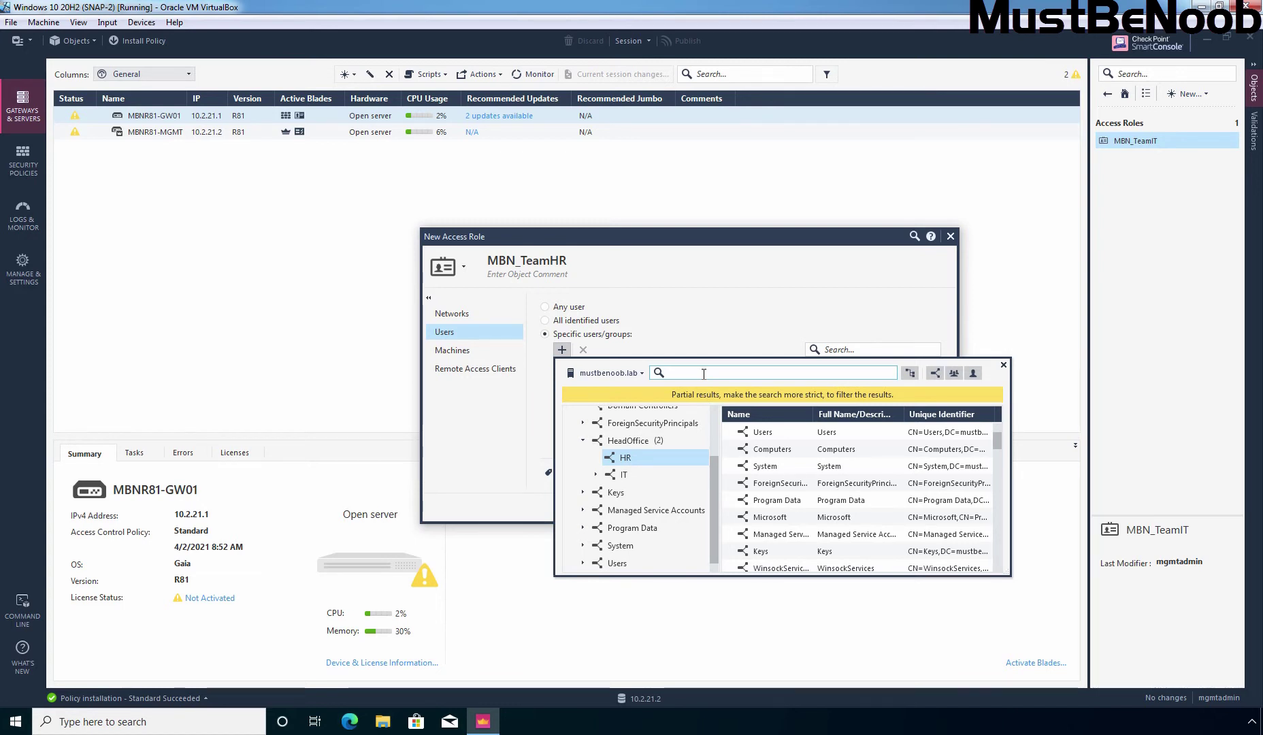
text(HR)
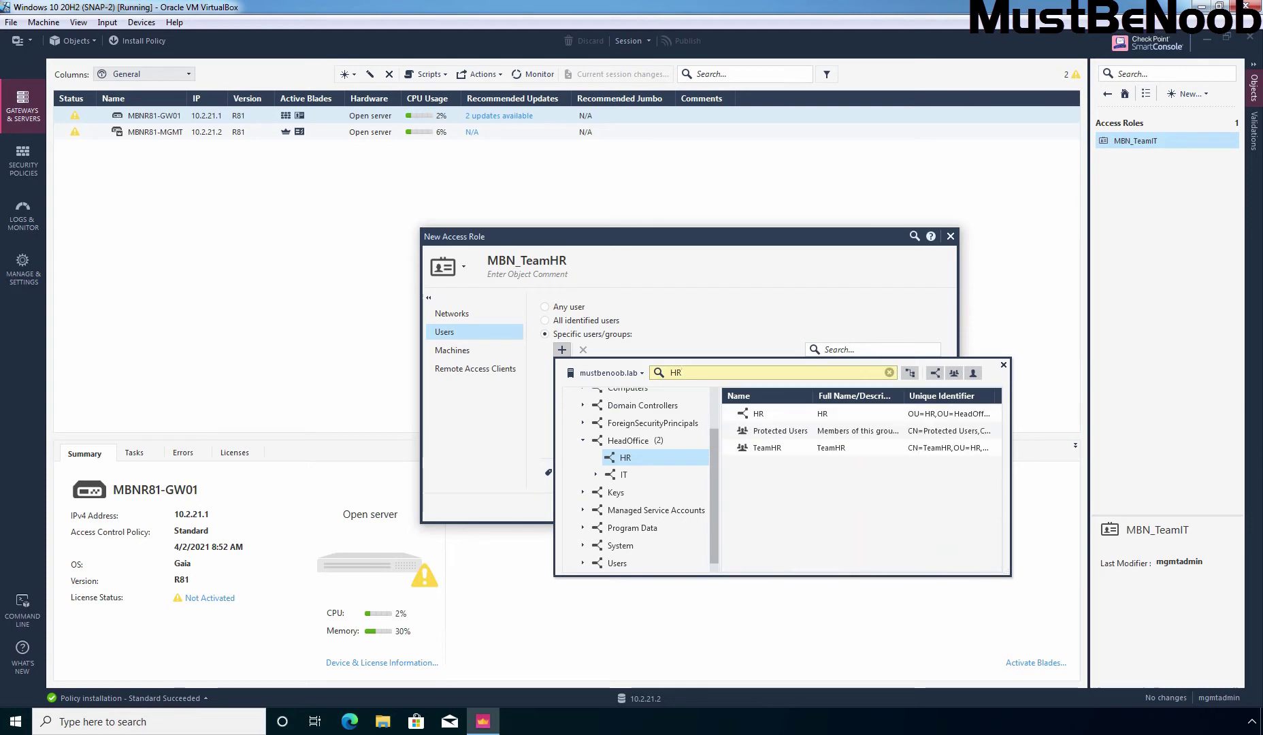
mouse_move(762, 415)
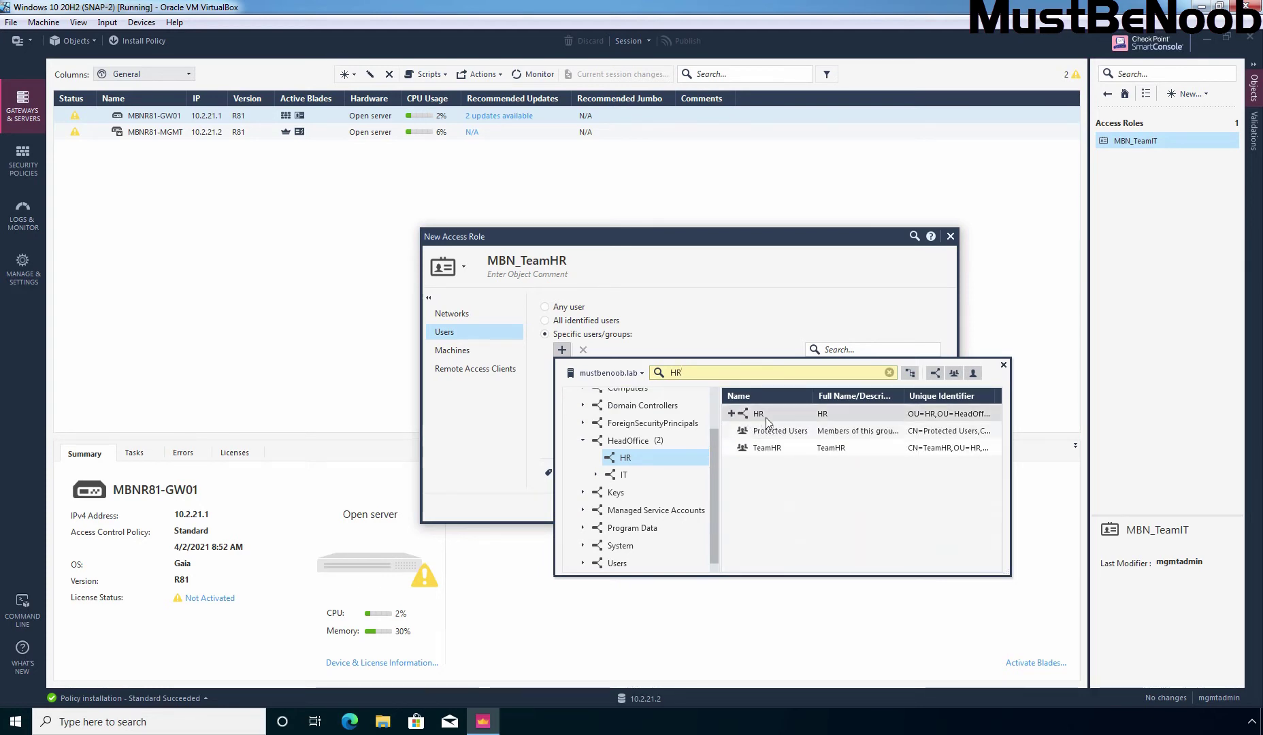
mouse_move(782, 457)
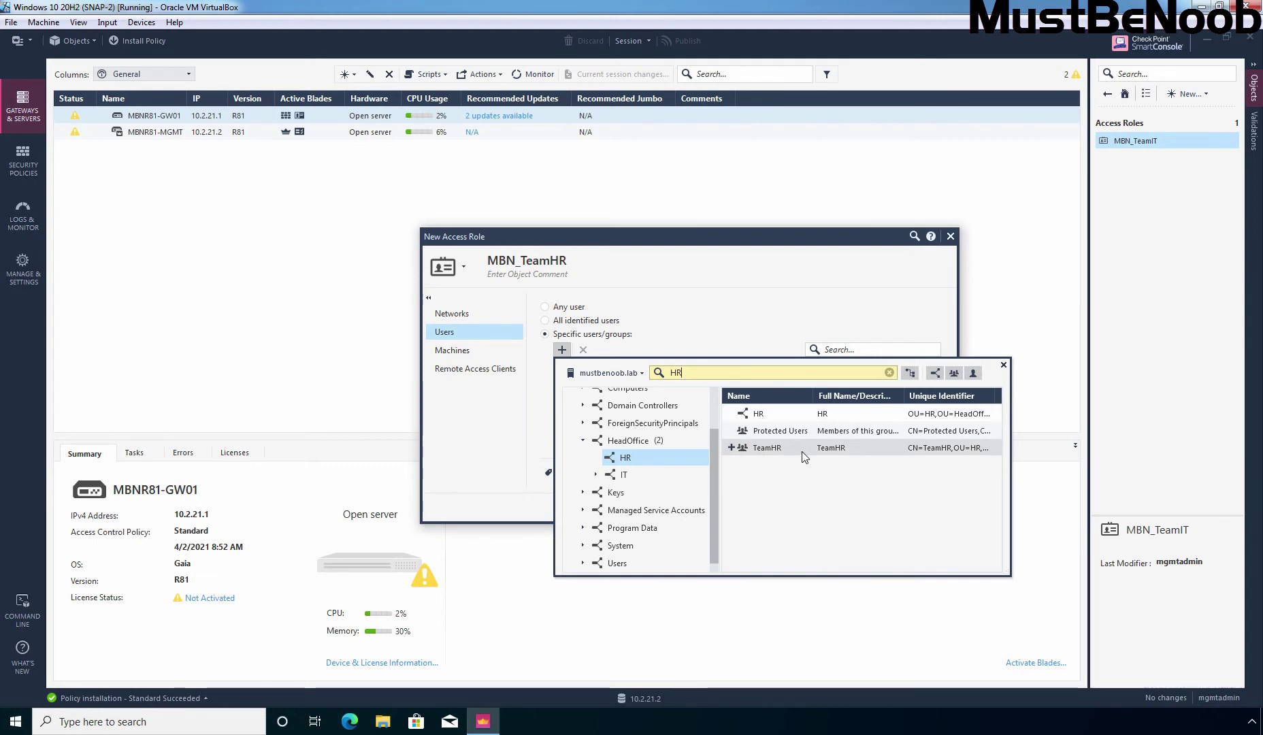
click(732, 447)
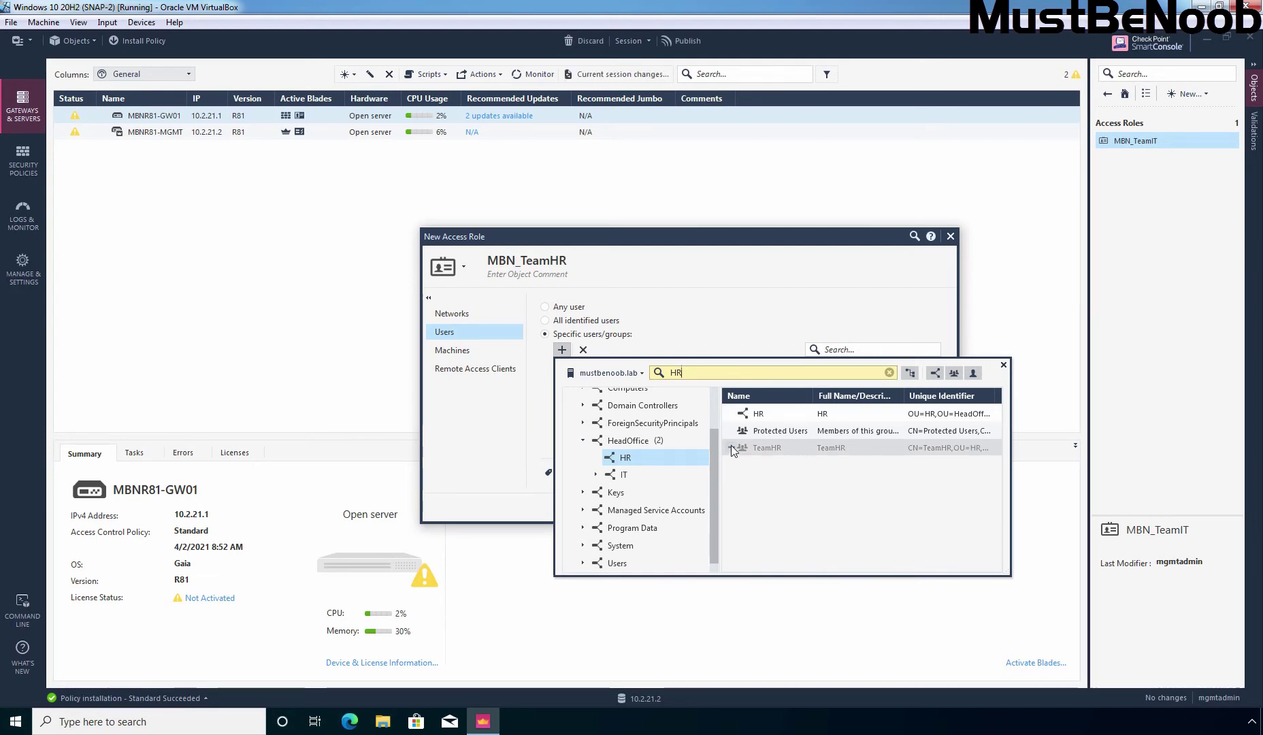
click(474, 439)
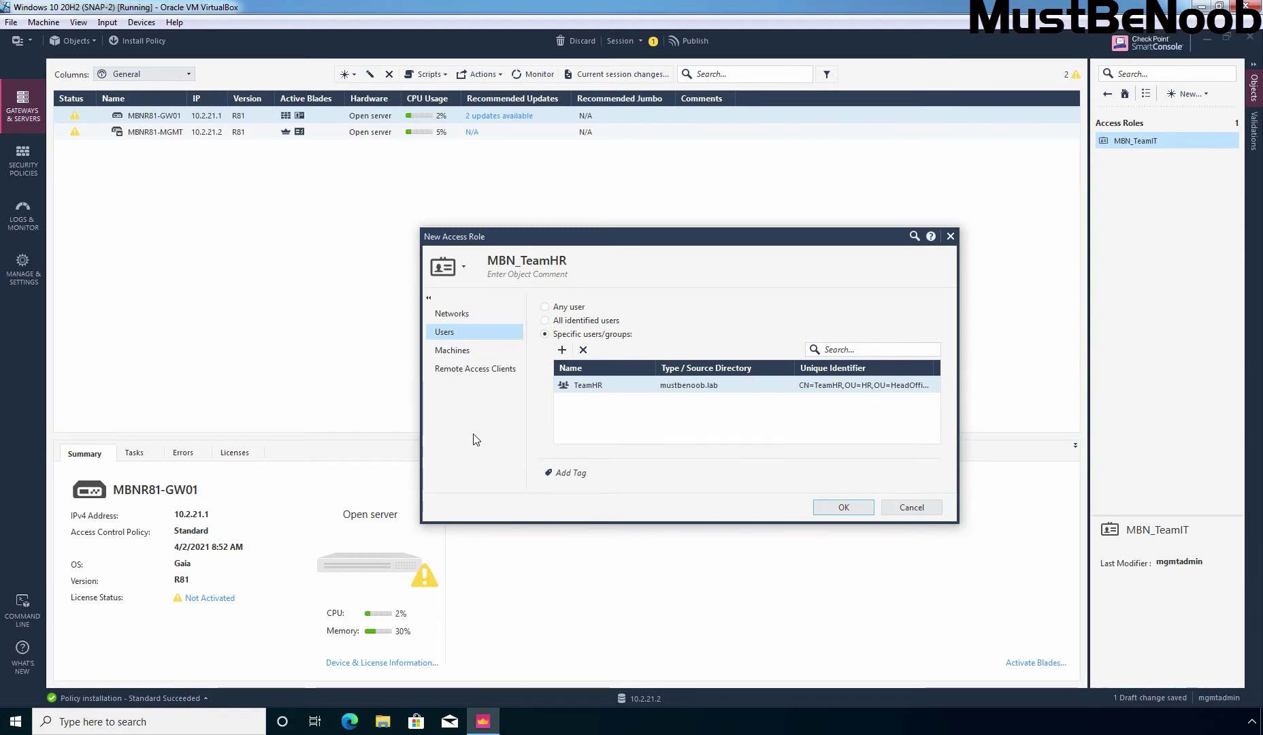
click(842, 506)
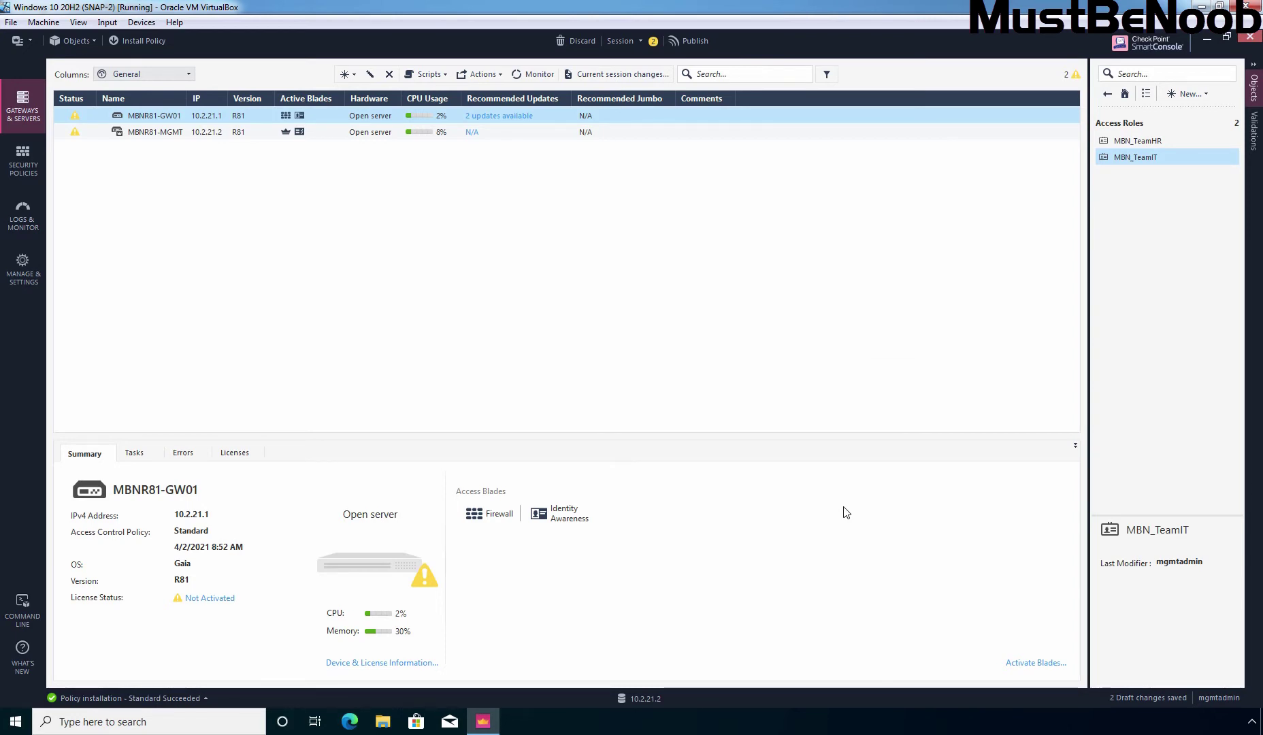
Switch to Security Policies to view the Standard Access Control rulebase
click(23, 165)
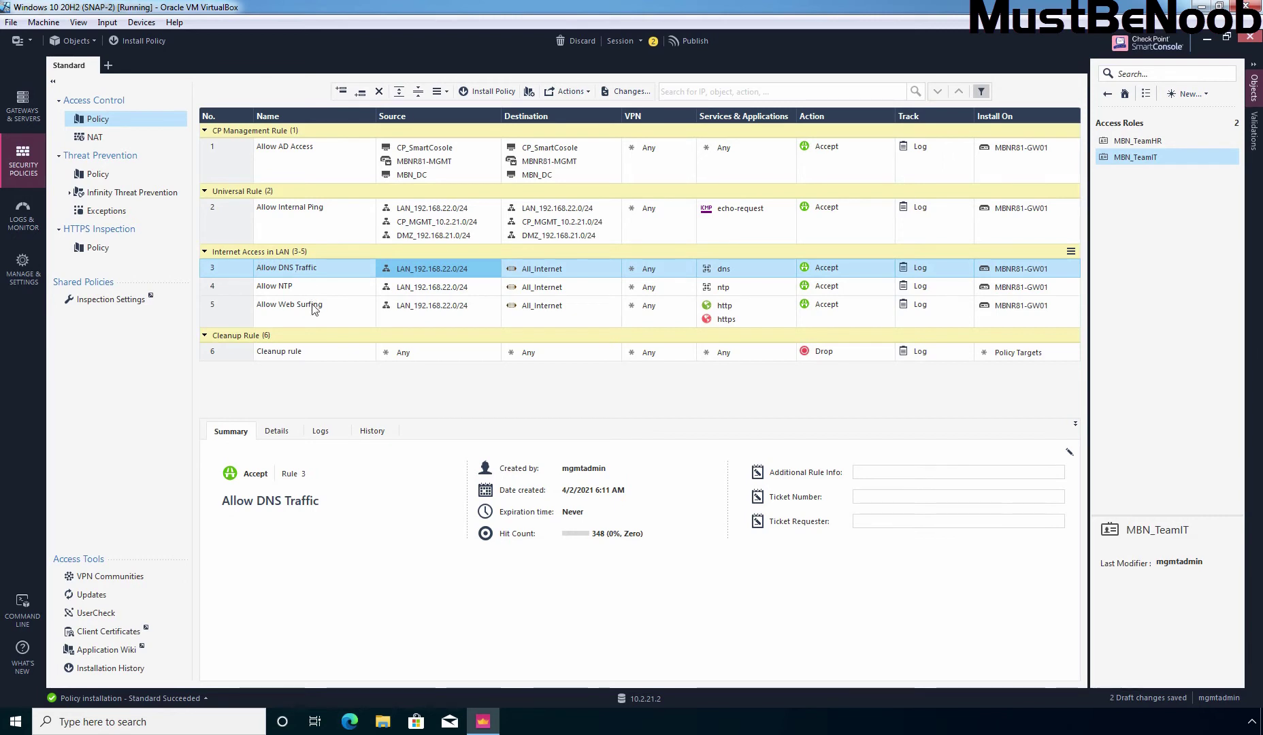
In rule 3 (Allow DNS Traffic), remove LAN_192.168.22.0/24 from Source and add MBN_TeamHR
mouse_move(415, 269)
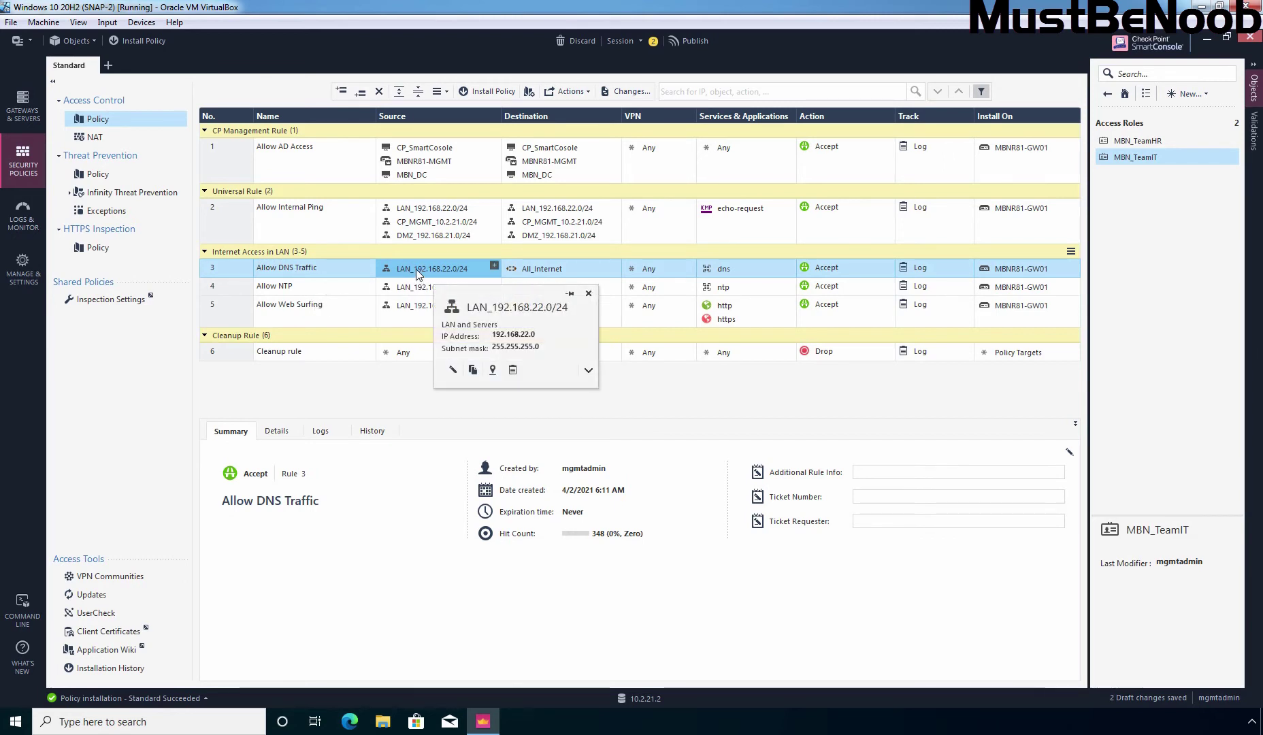
right_click(415, 268)
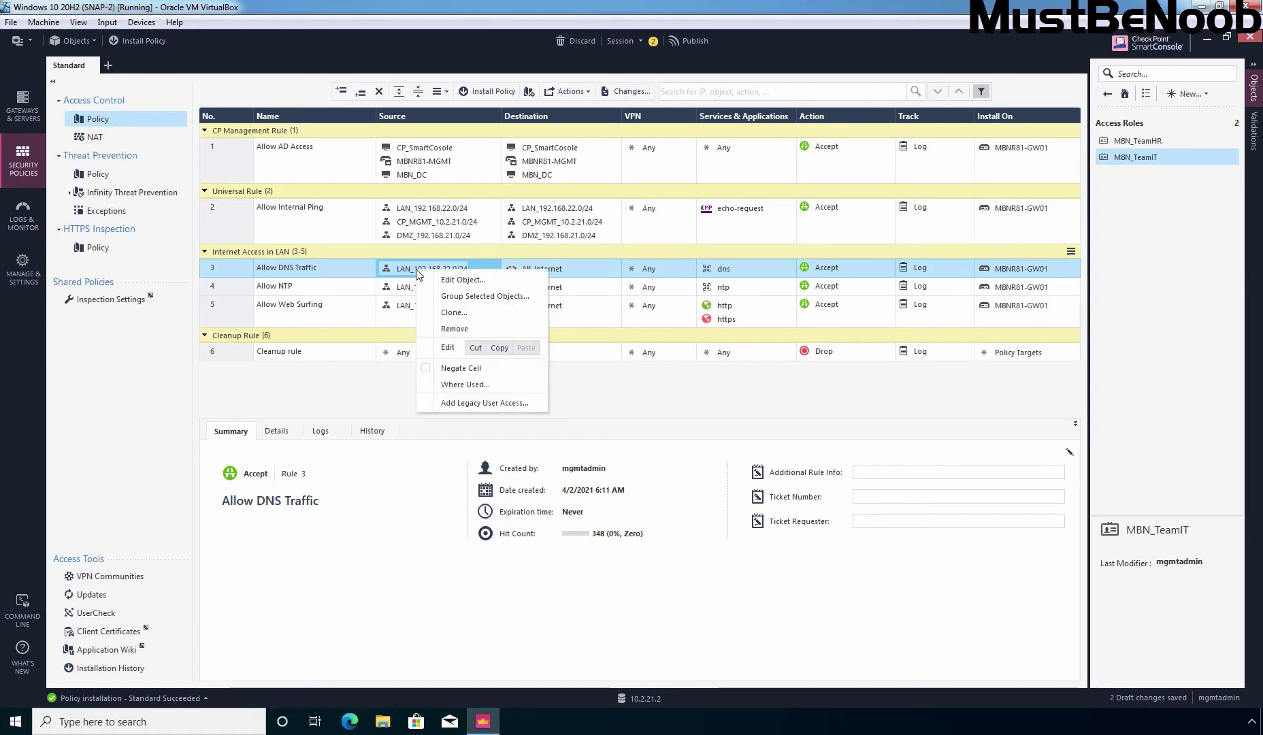
click(454, 329)
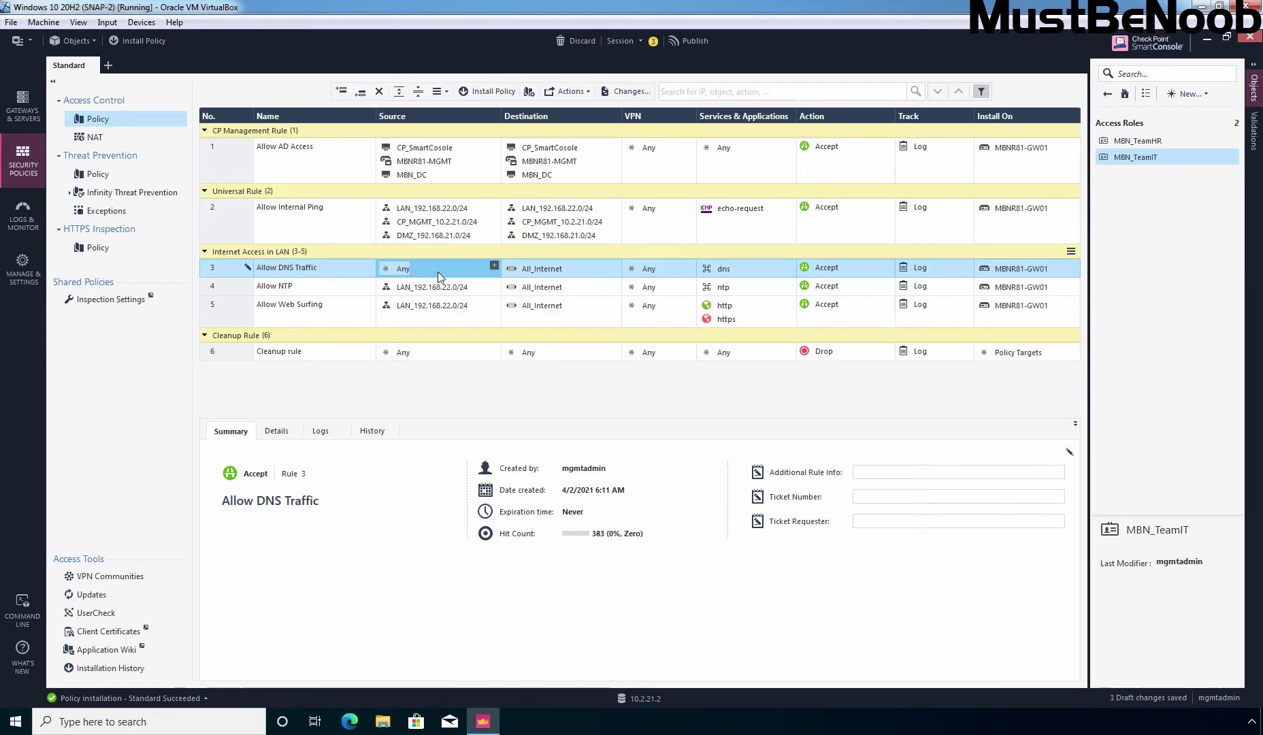
click(494, 265)
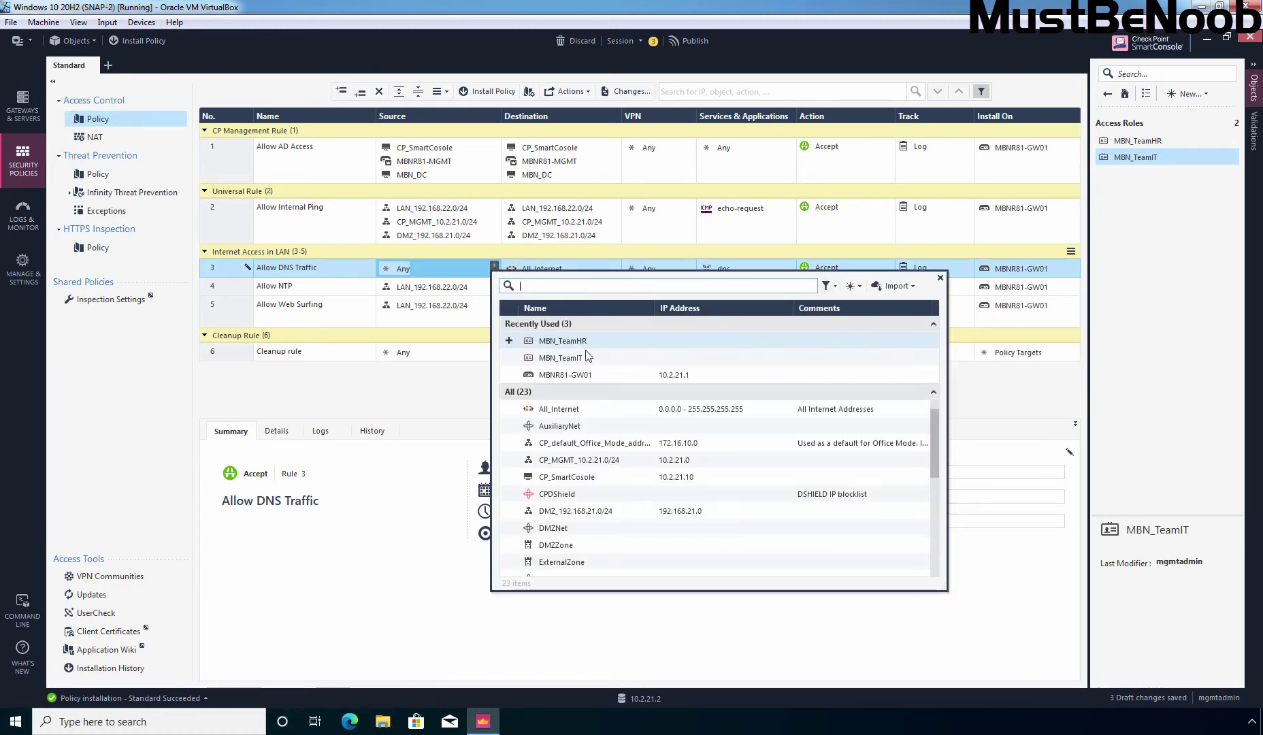
click(510, 340)
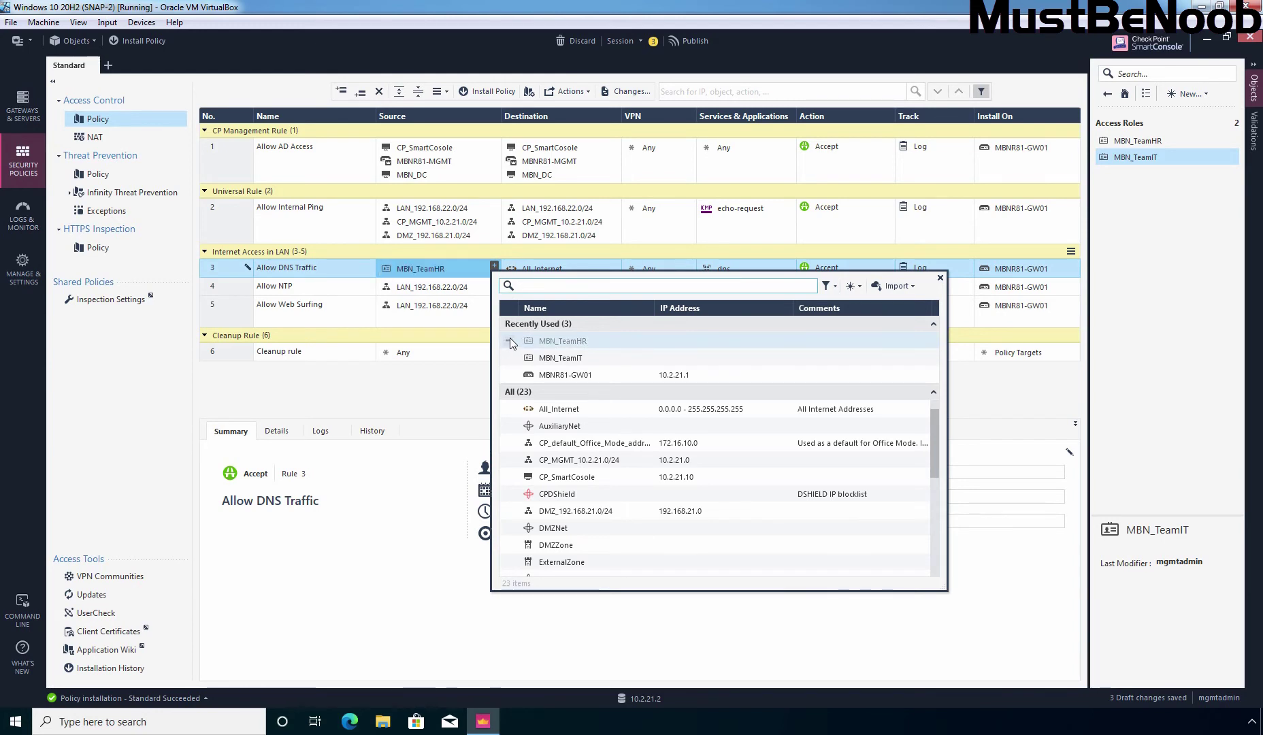
click(457, 270)
mouse_move(417, 270)
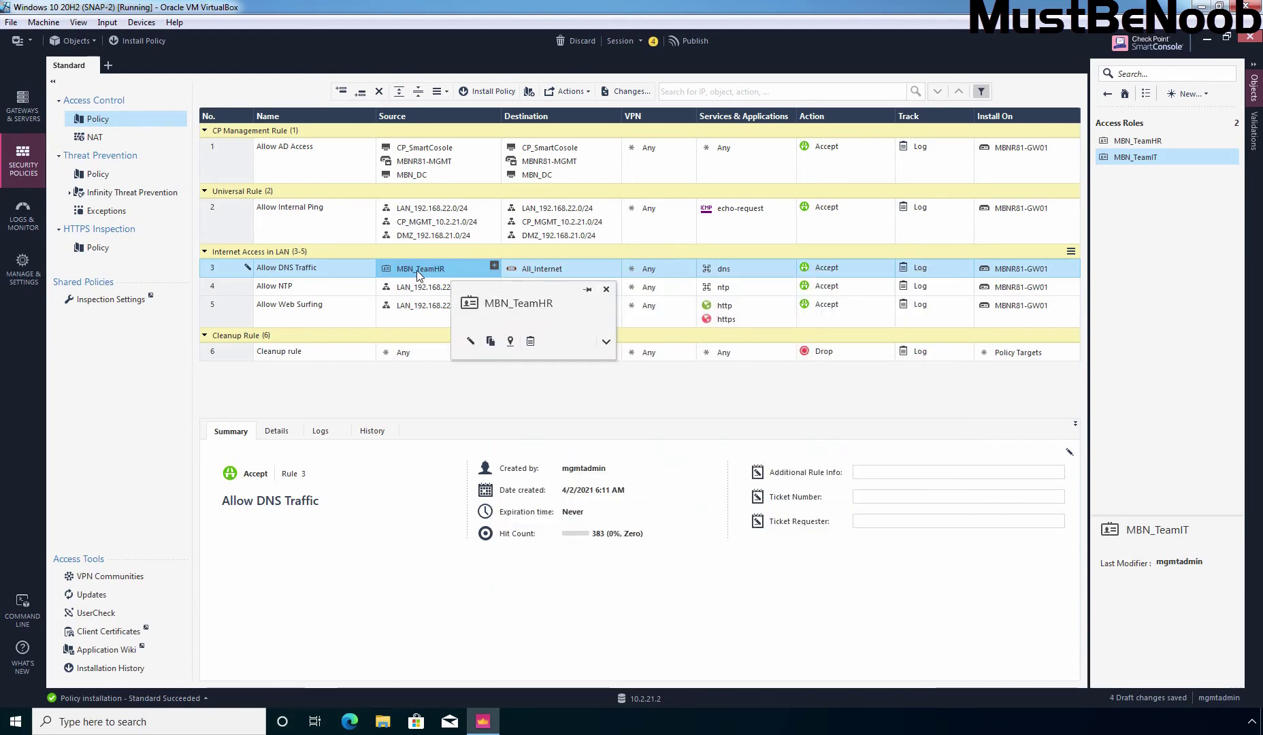
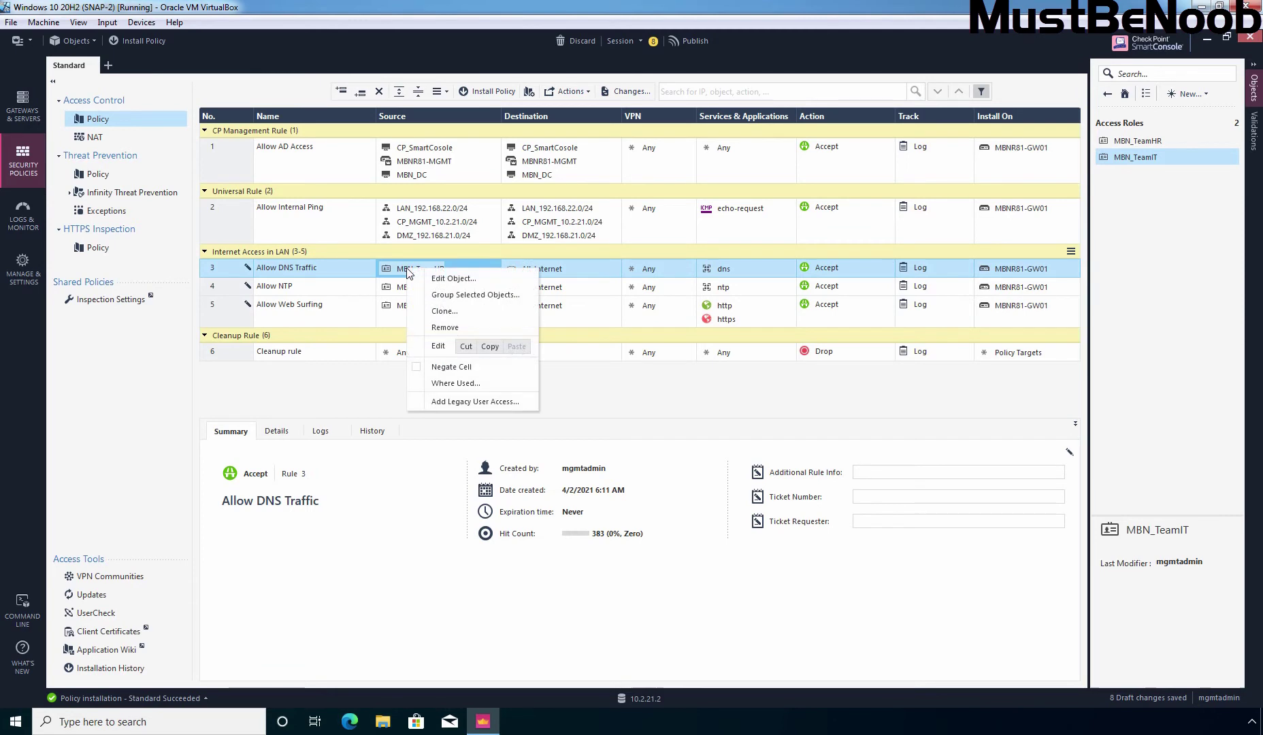
Replace MBN_TeamHR with LAN_192.168.22.0/24 as the source of rule 3, Allow DNS Traffic
click(445, 327)
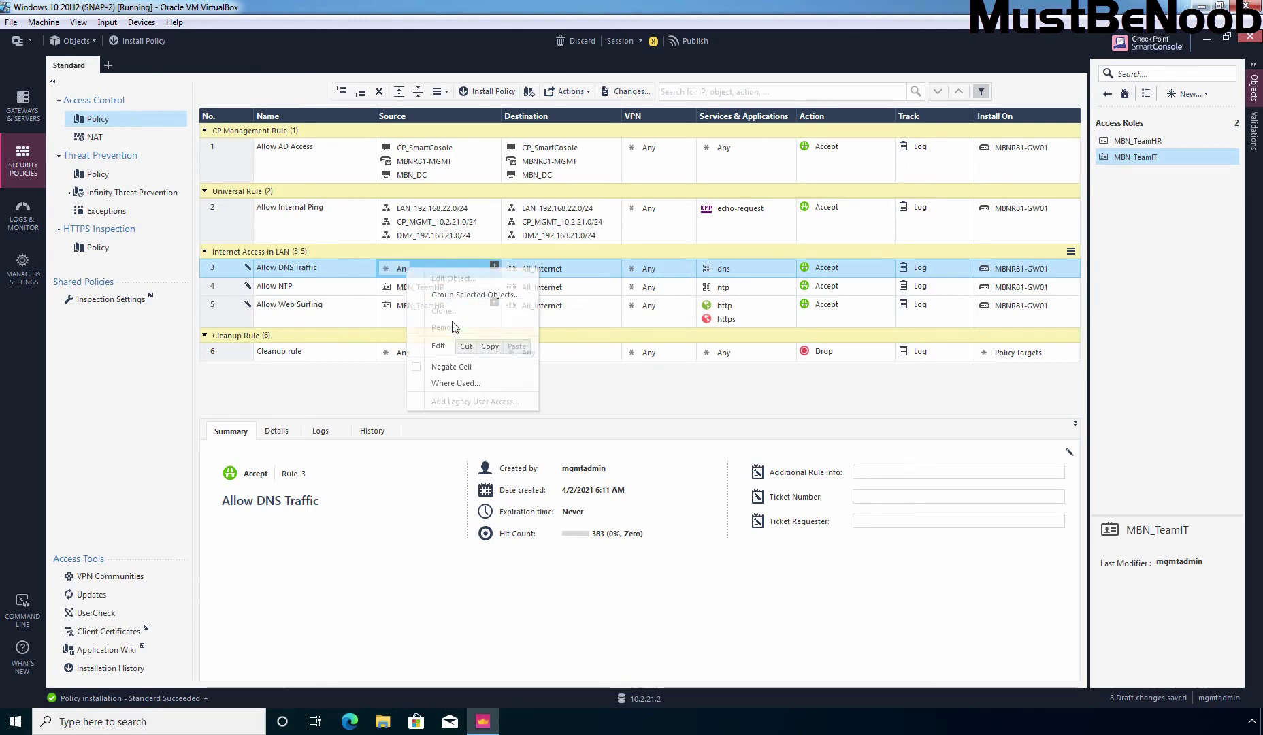
click(494, 266)
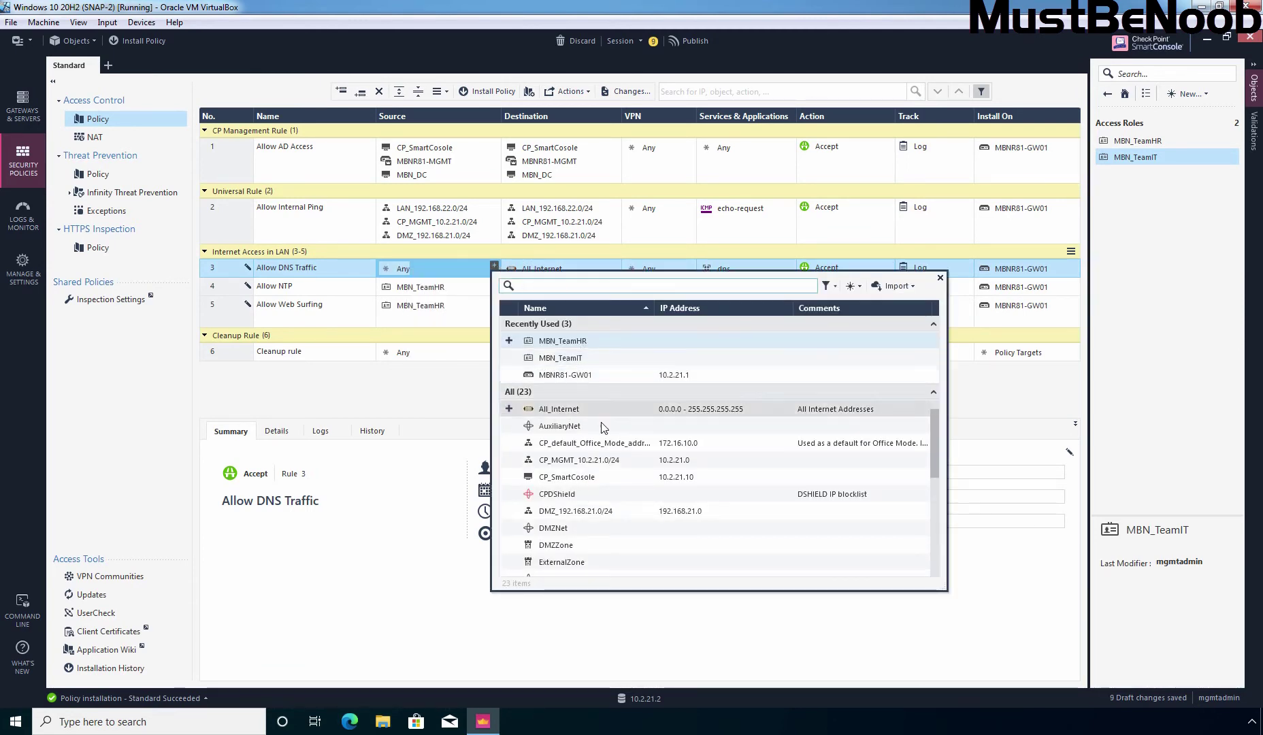
scroll(592, 469, down, 3)
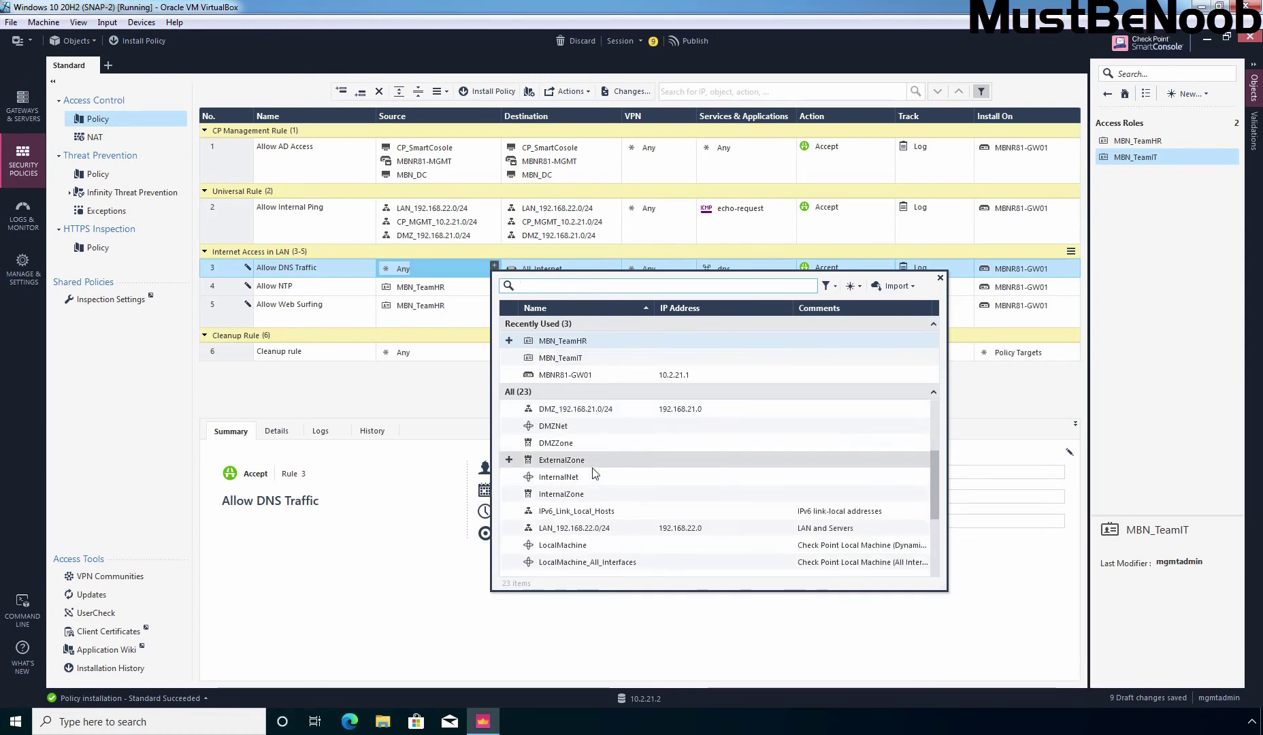
scroll(588, 473, down, 1)
click(509, 477)
click(421, 391)
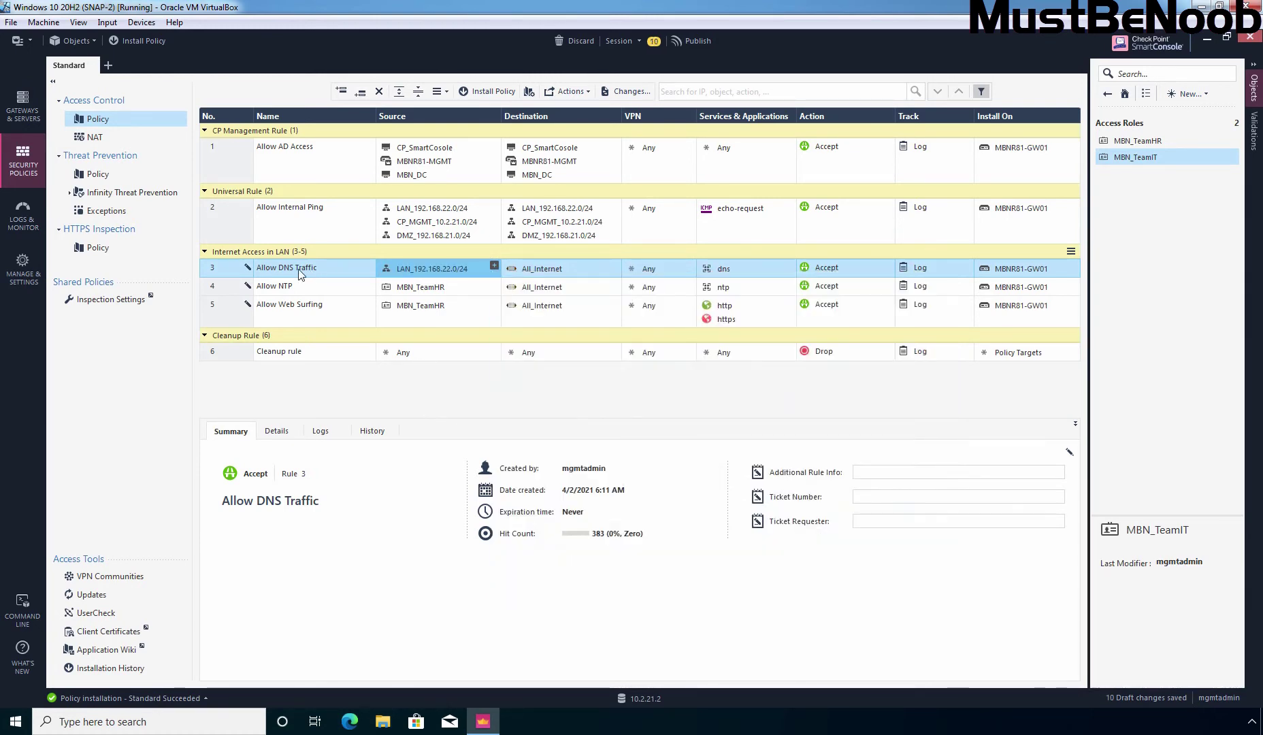
Make LAN_192.168.22.0/24 the source of rule 4, Allow NTP, in place of MBN_TeamHR
right_click(416, 292)
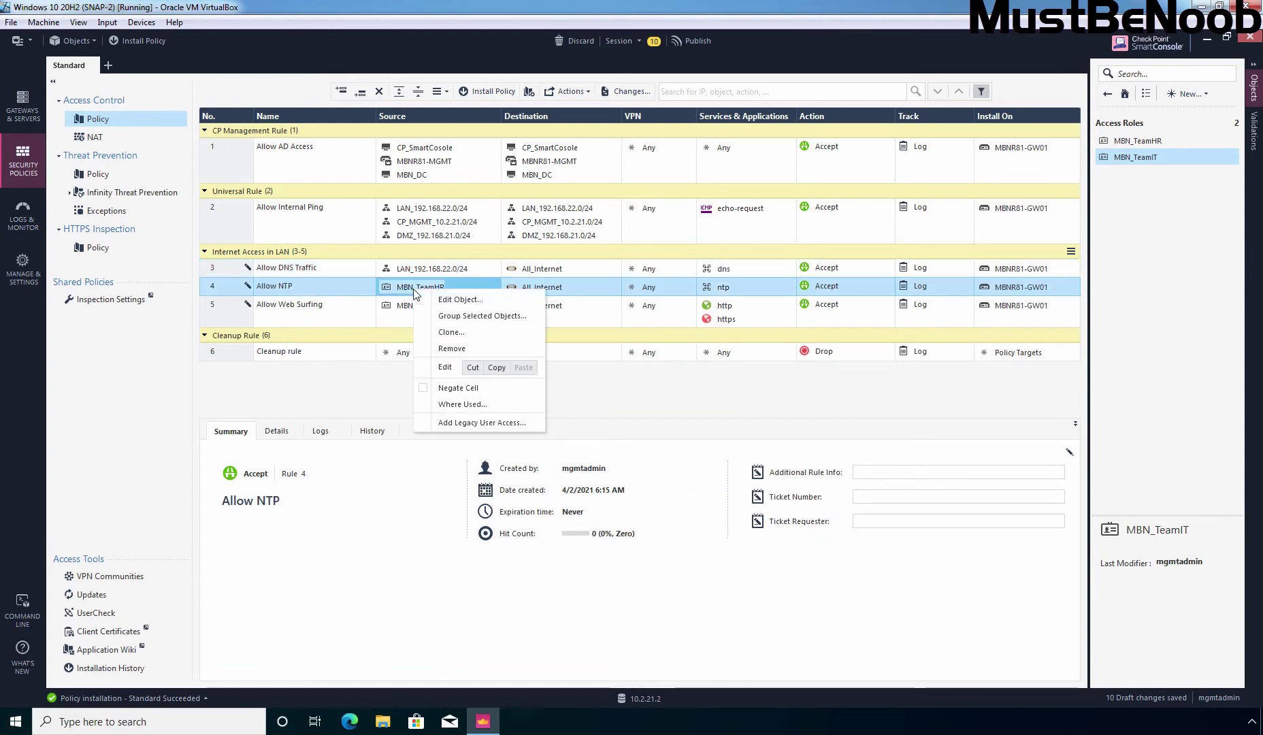
click(451, 349)
drag(427, 269, 418, 289)
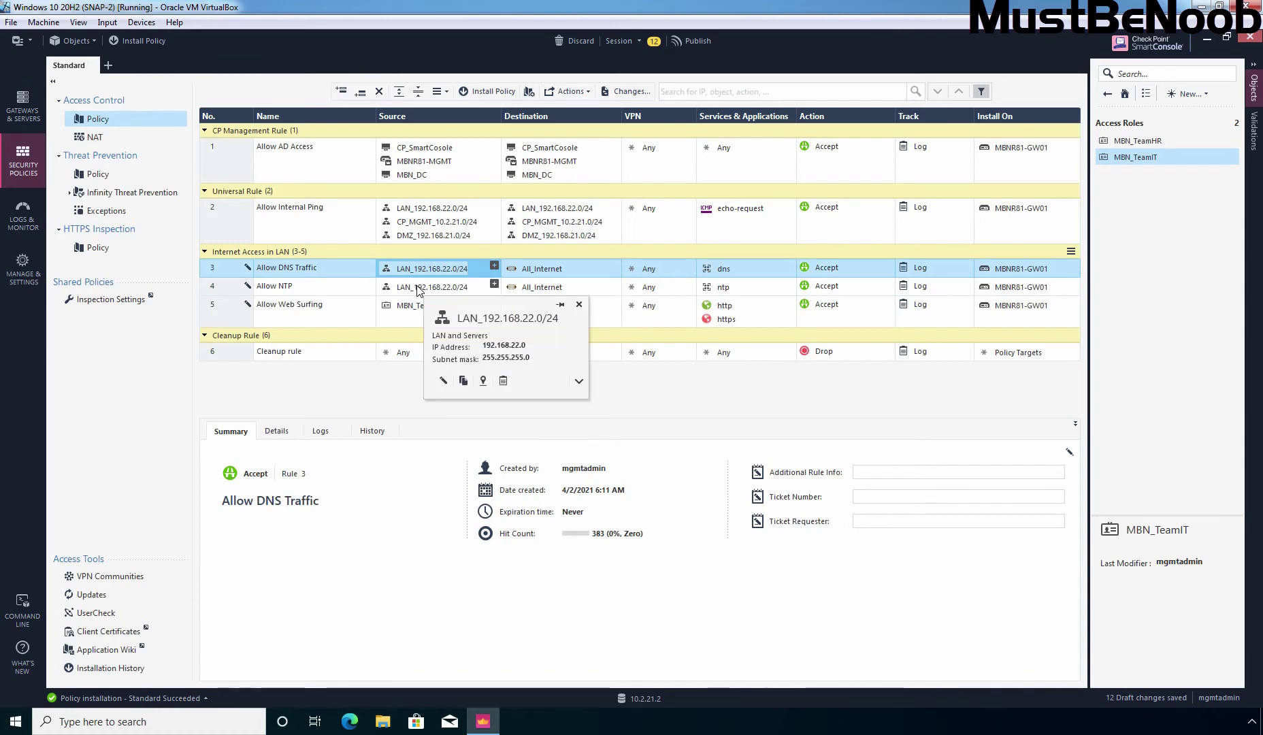
click(403, 316)
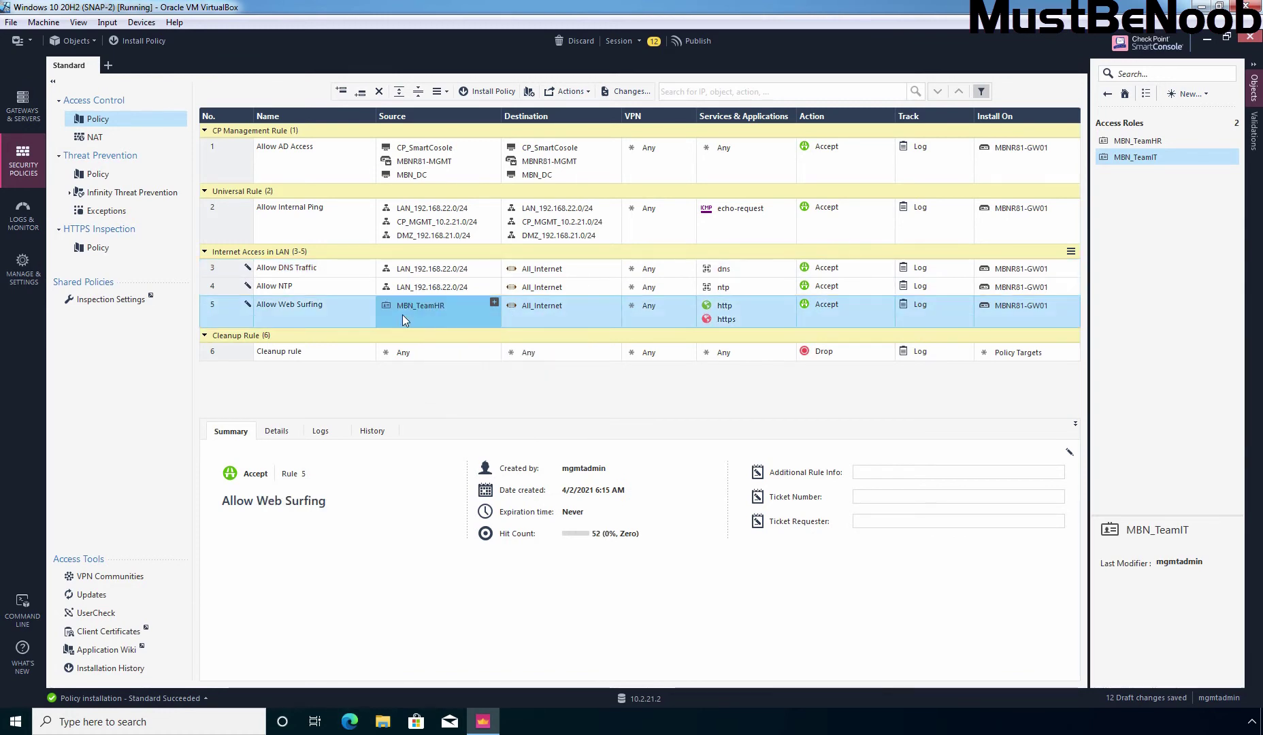
mouse_move(410, 310)
Set rule 5's action to Accept with Enable Identity Captive Portal ticked
click(826, 306)
click(828, 307)
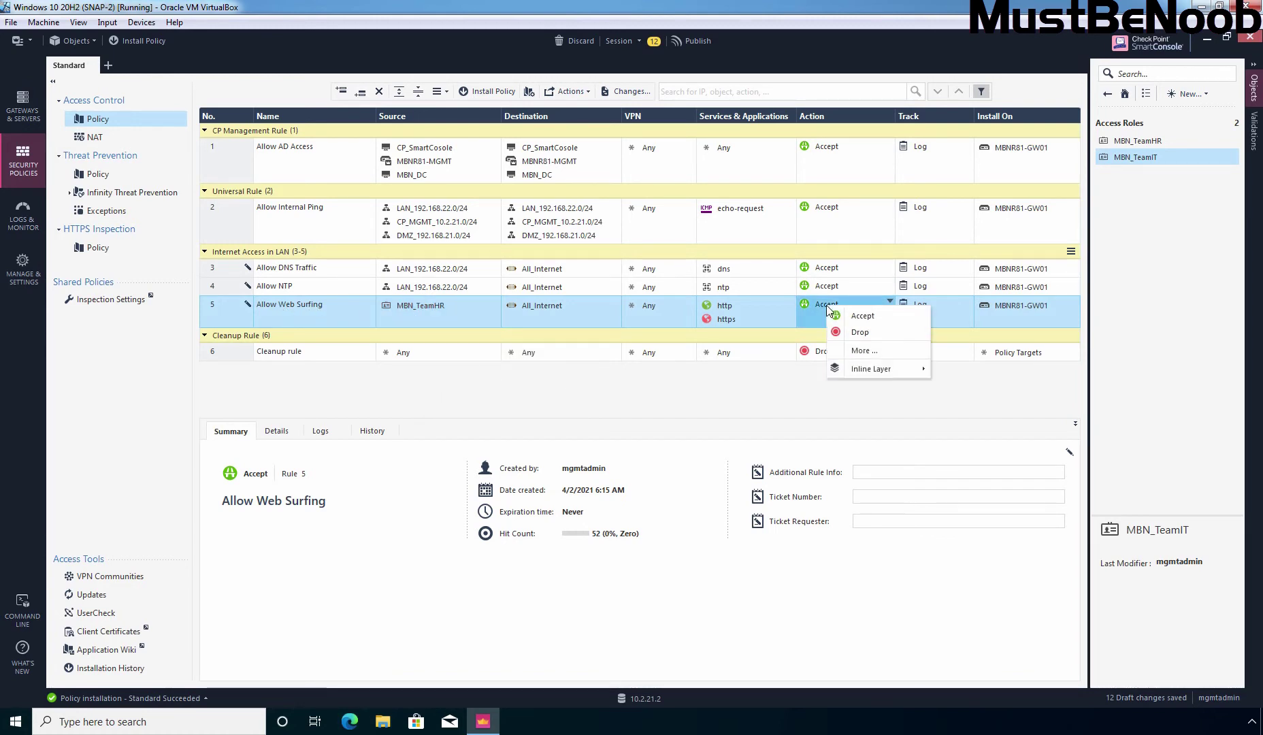
click(861, 351)
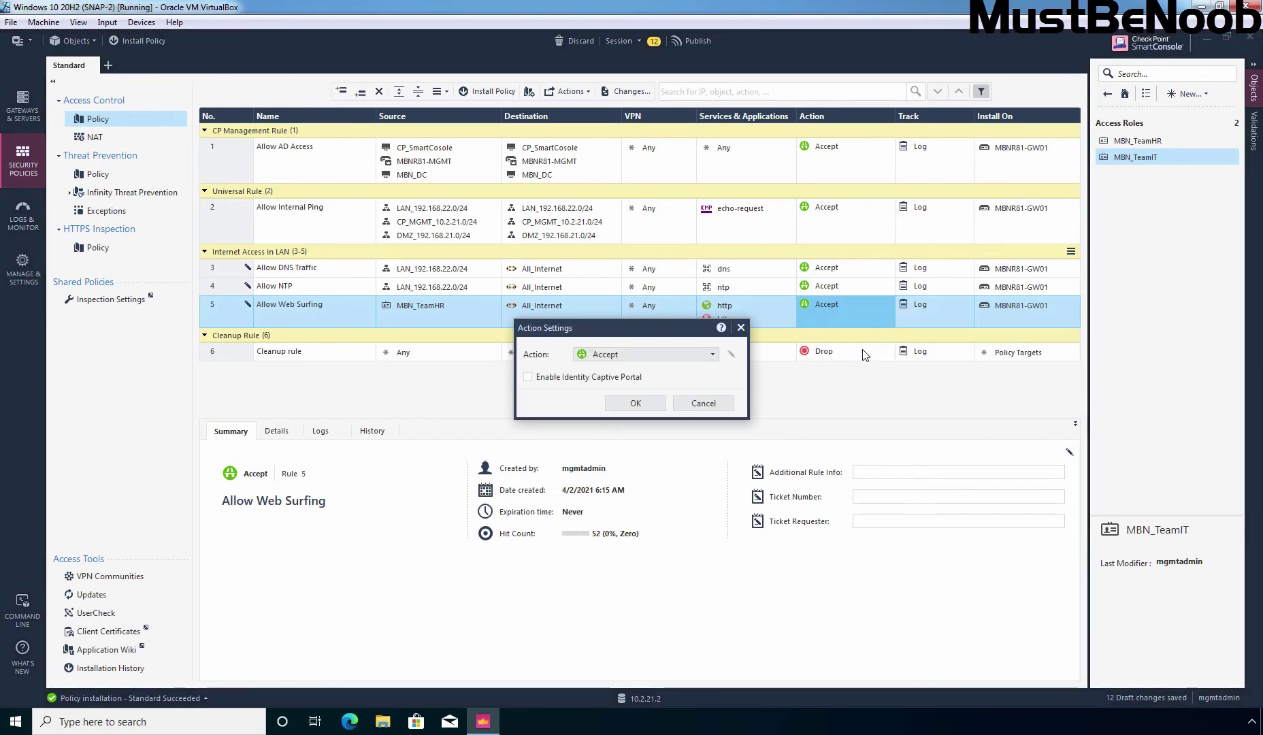
click(542, 381)
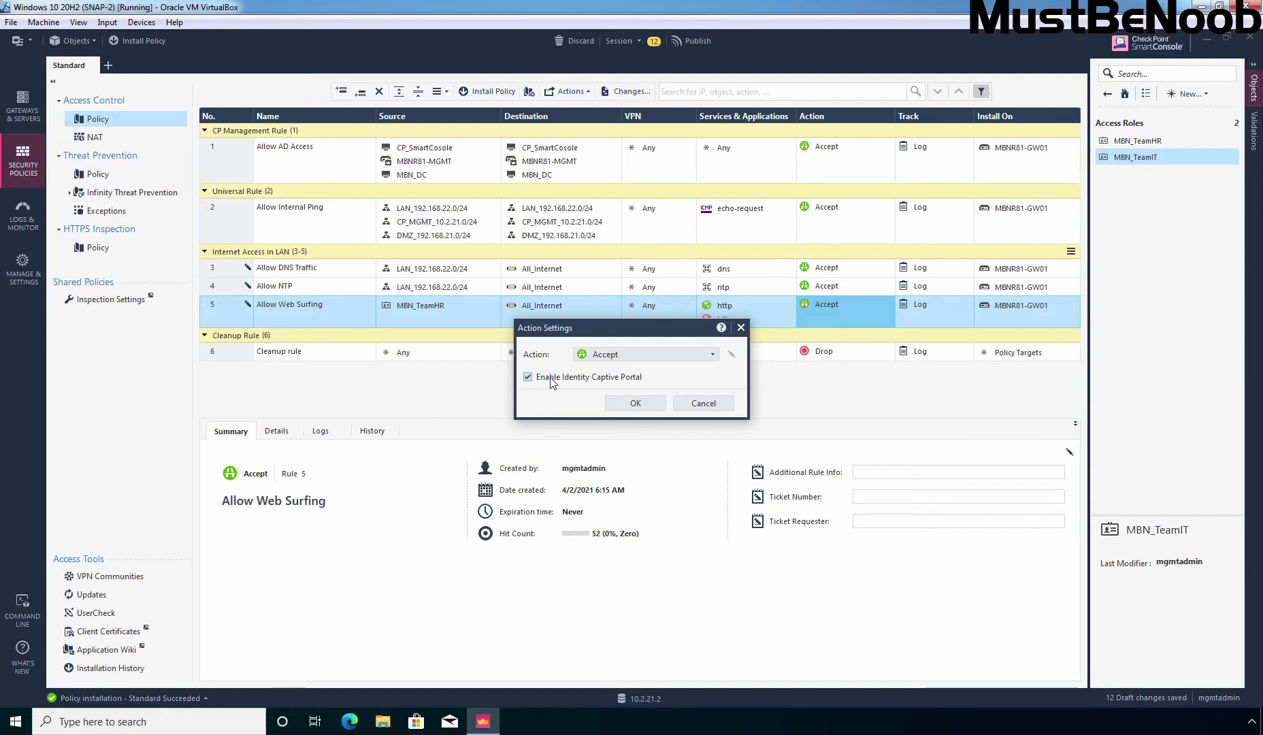
click(712, 355)
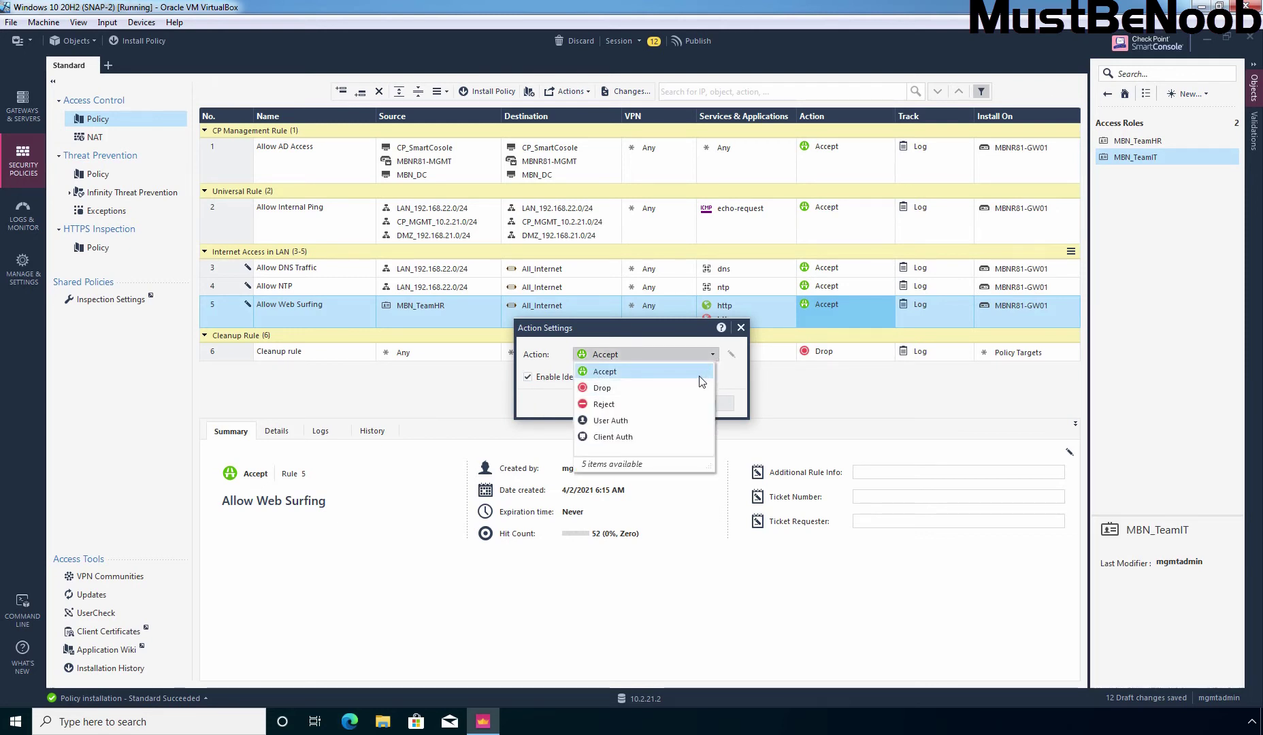
click(697, 374)
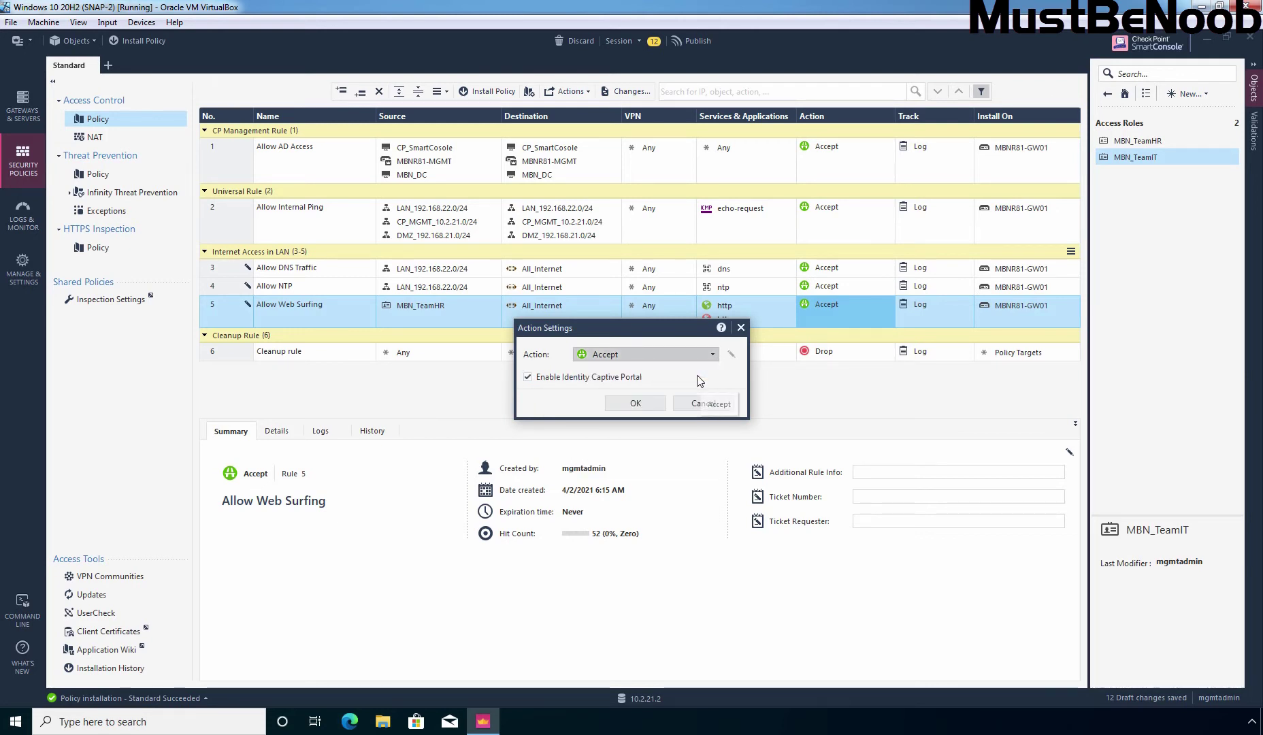
click(632, 403)
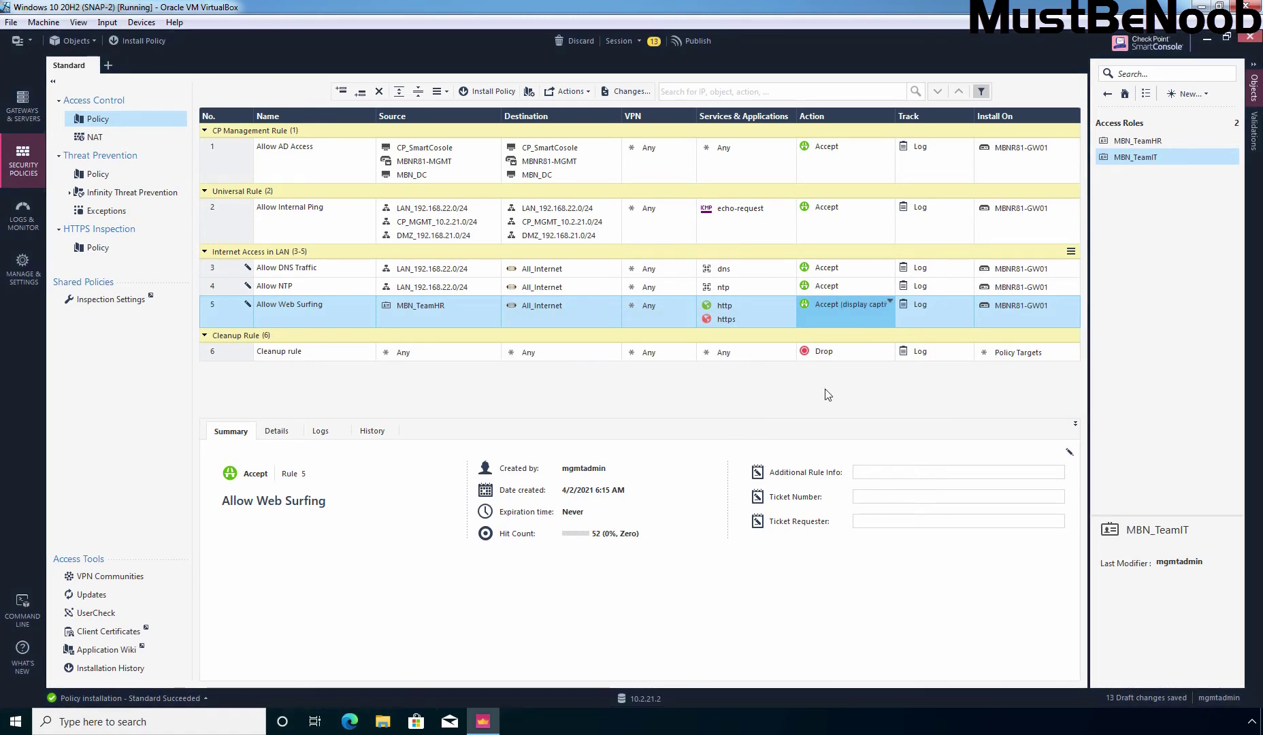
Publish the 13 draft changes and install the Standard policy on MBNR81-GW01
click(699, 40)
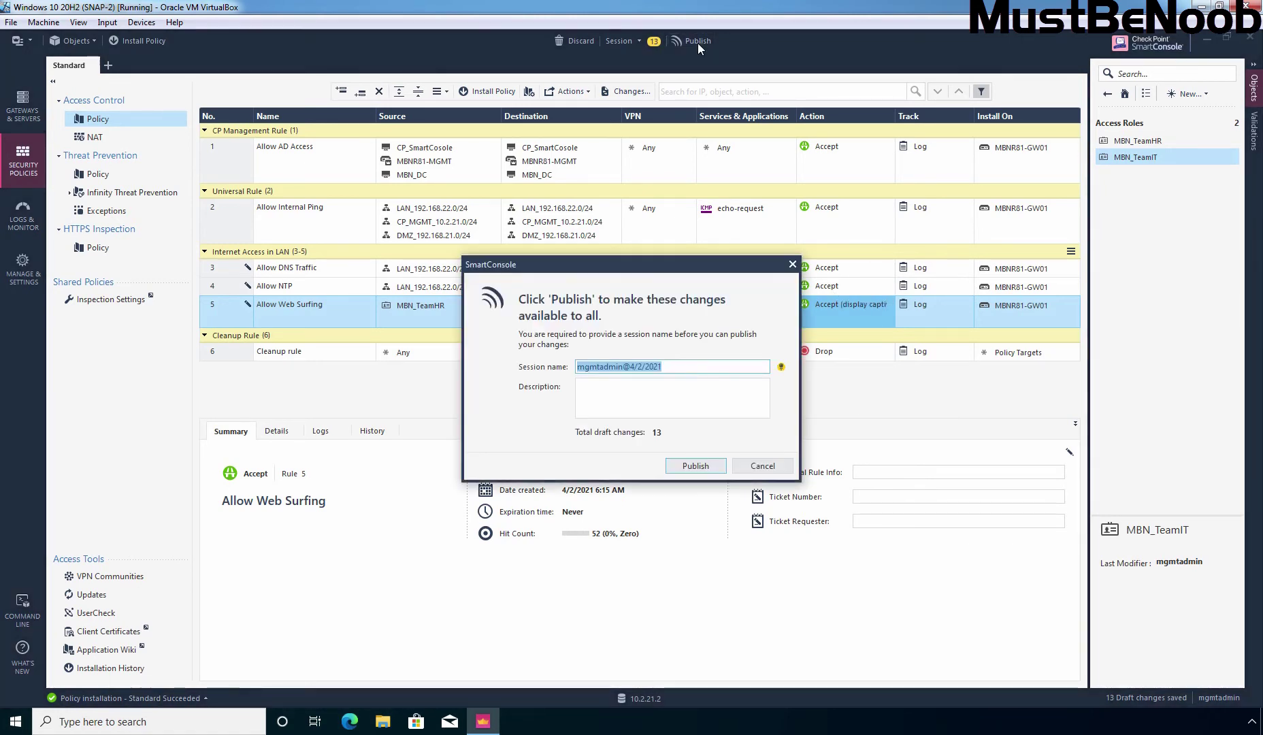
click(694, 467)
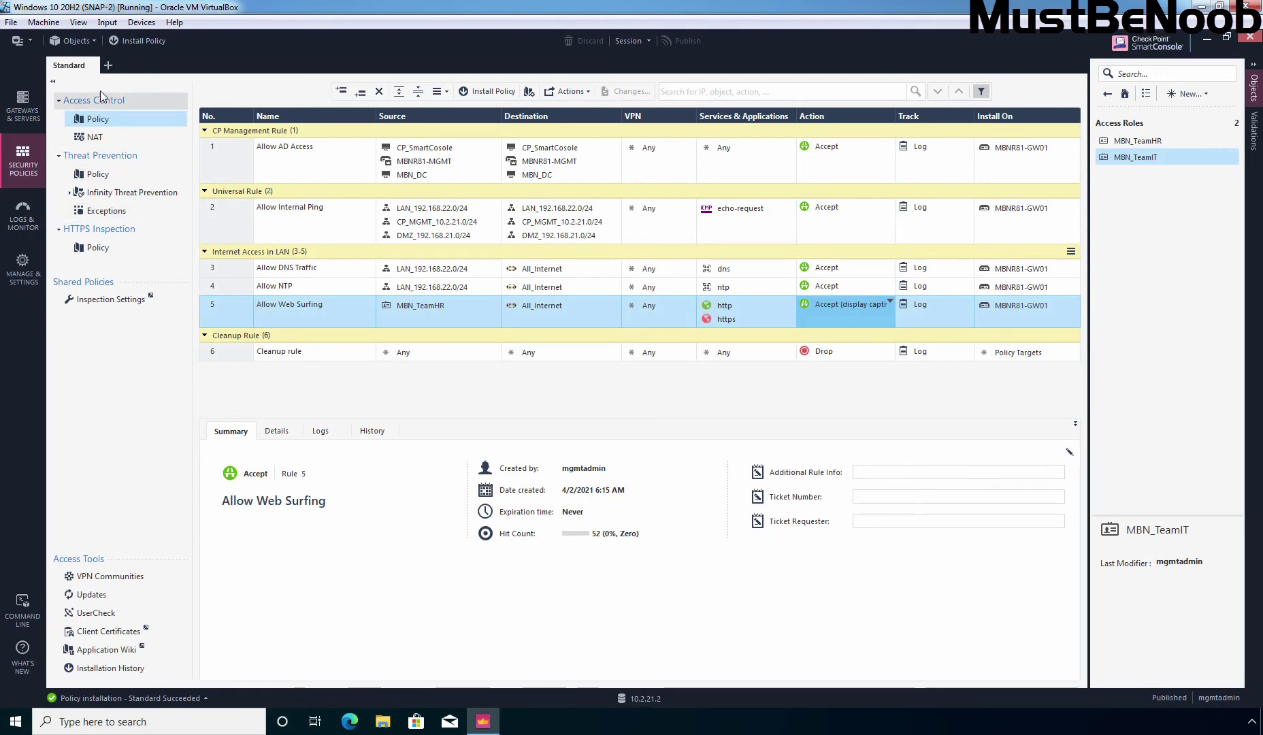
click(134, 41)
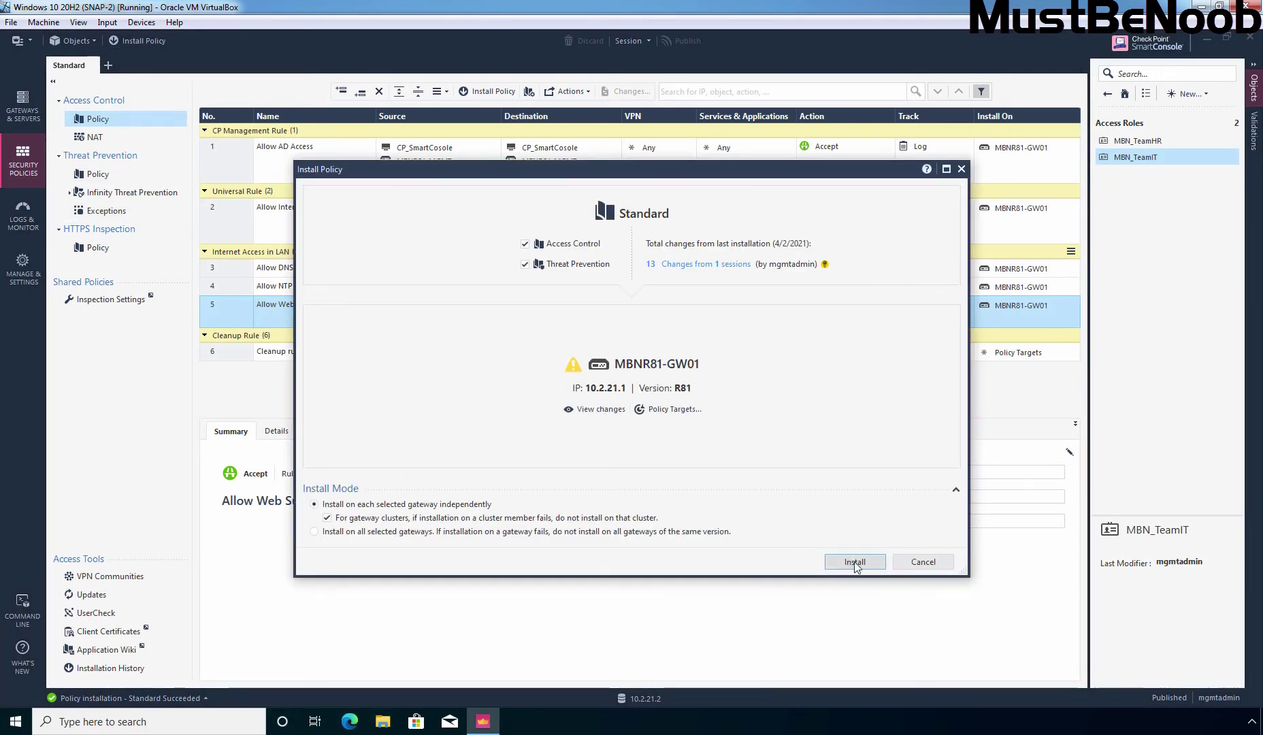
click(855, 562)
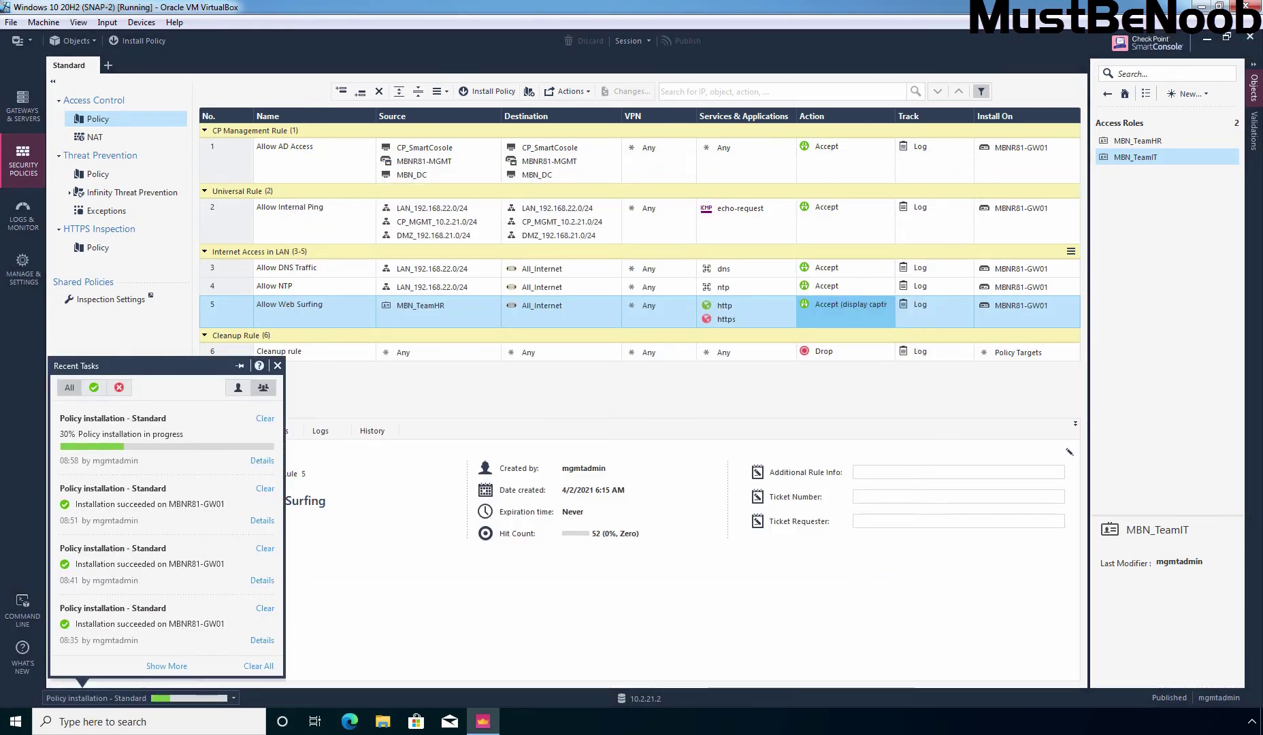
Check the topology diagram, then confirm the installation succeeded in the Recent Tasks details
key(alt+Tab)
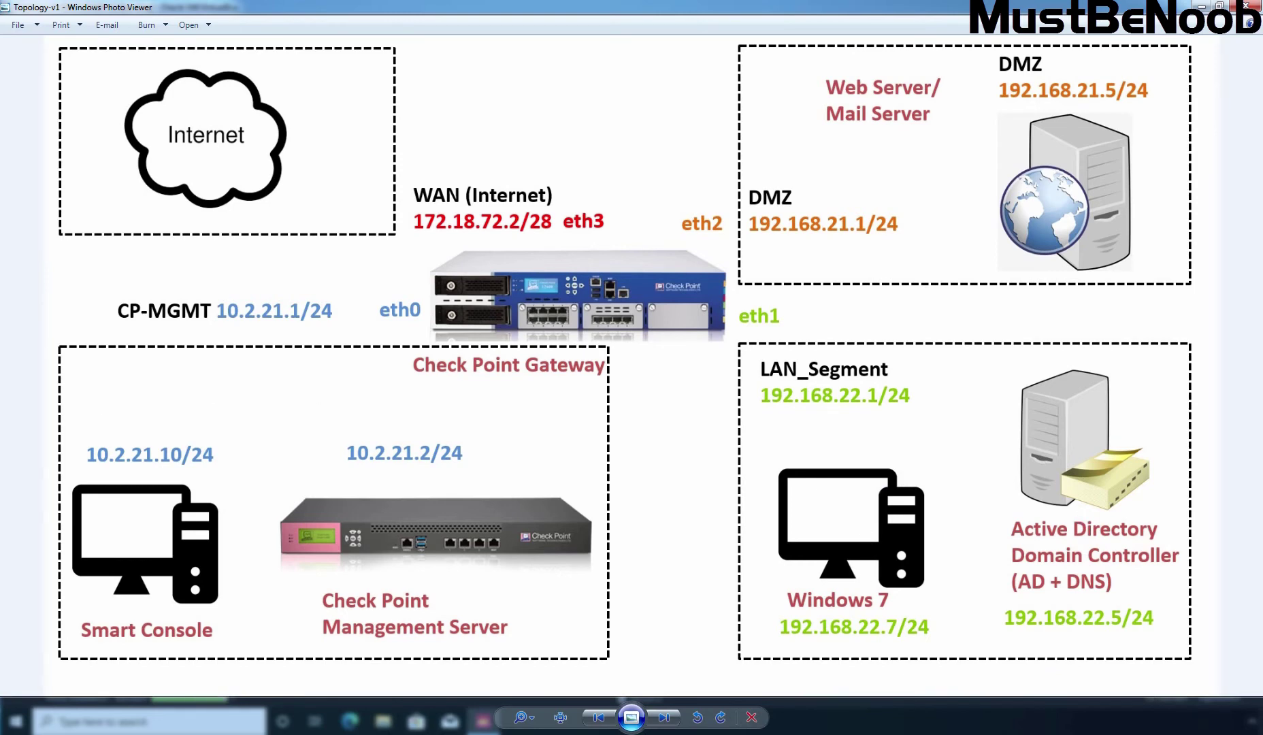
key(alt+Tab)
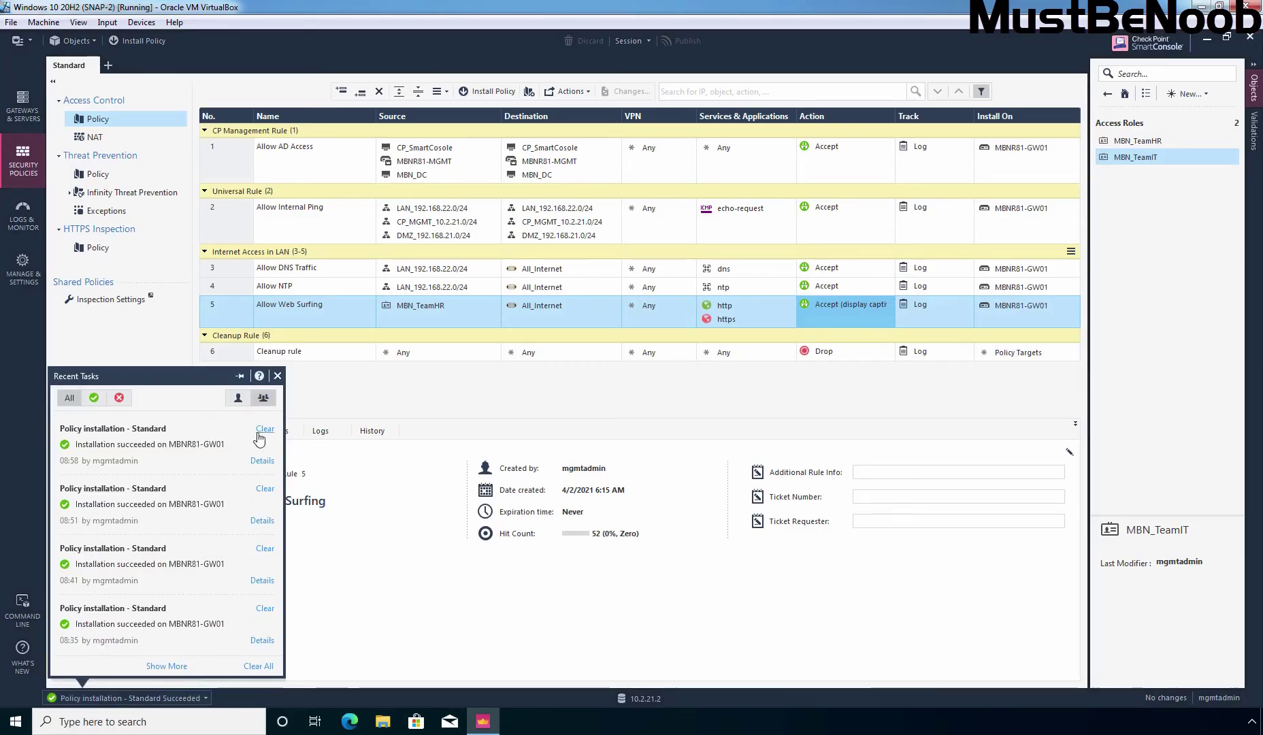
click(262, 460)
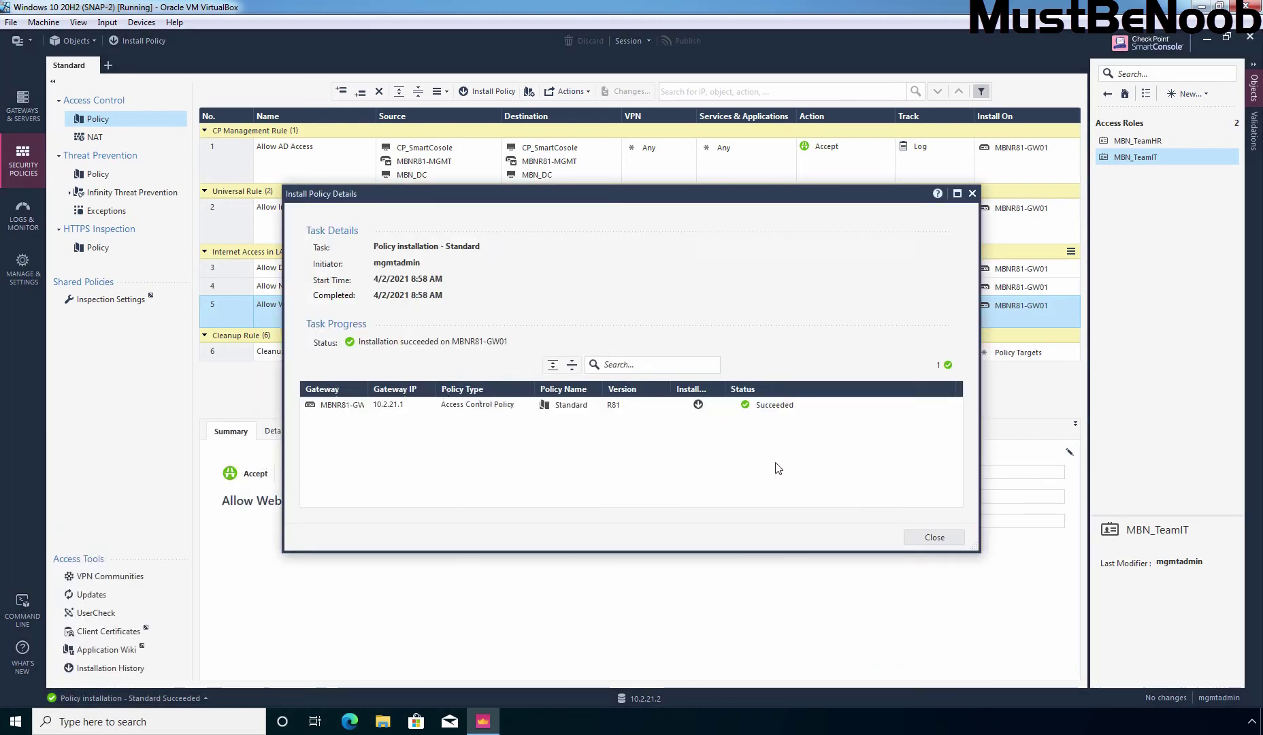
click(931, 537)
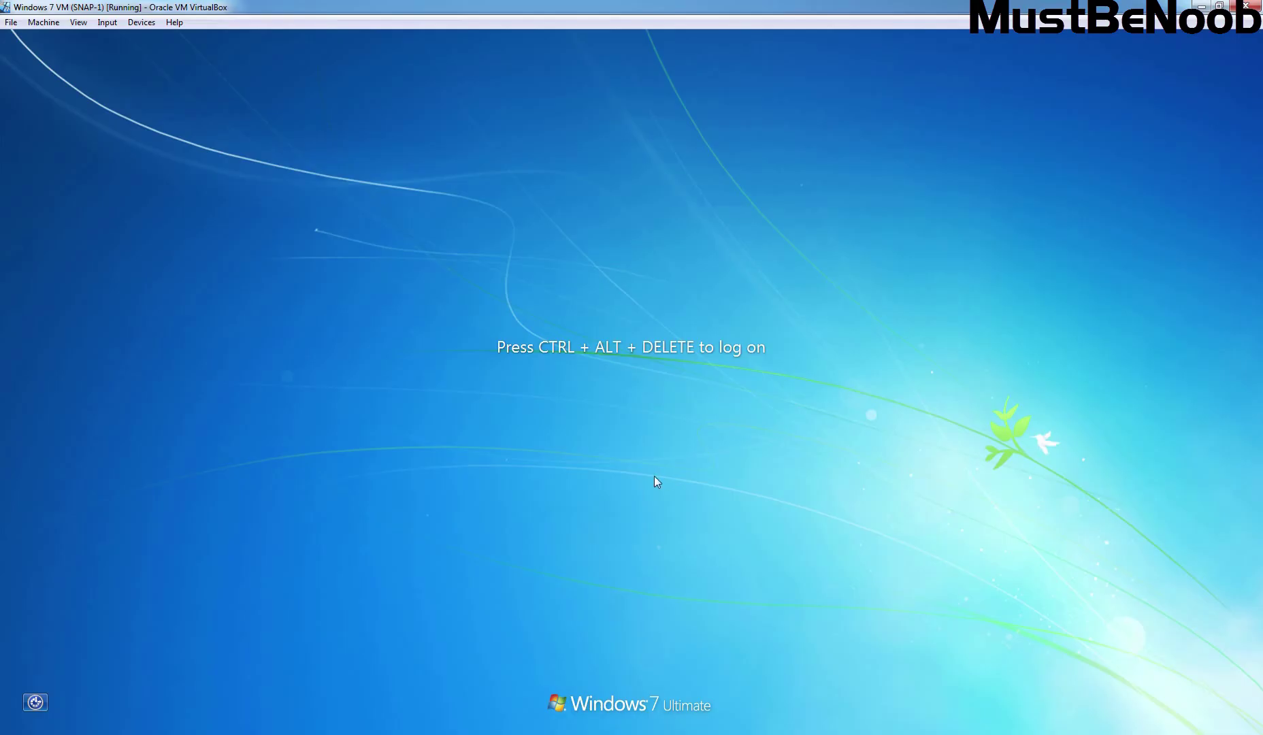
Log on to the Windows 7 client as the HR domain user with that user's password
key(ctrl+alt+Delete)
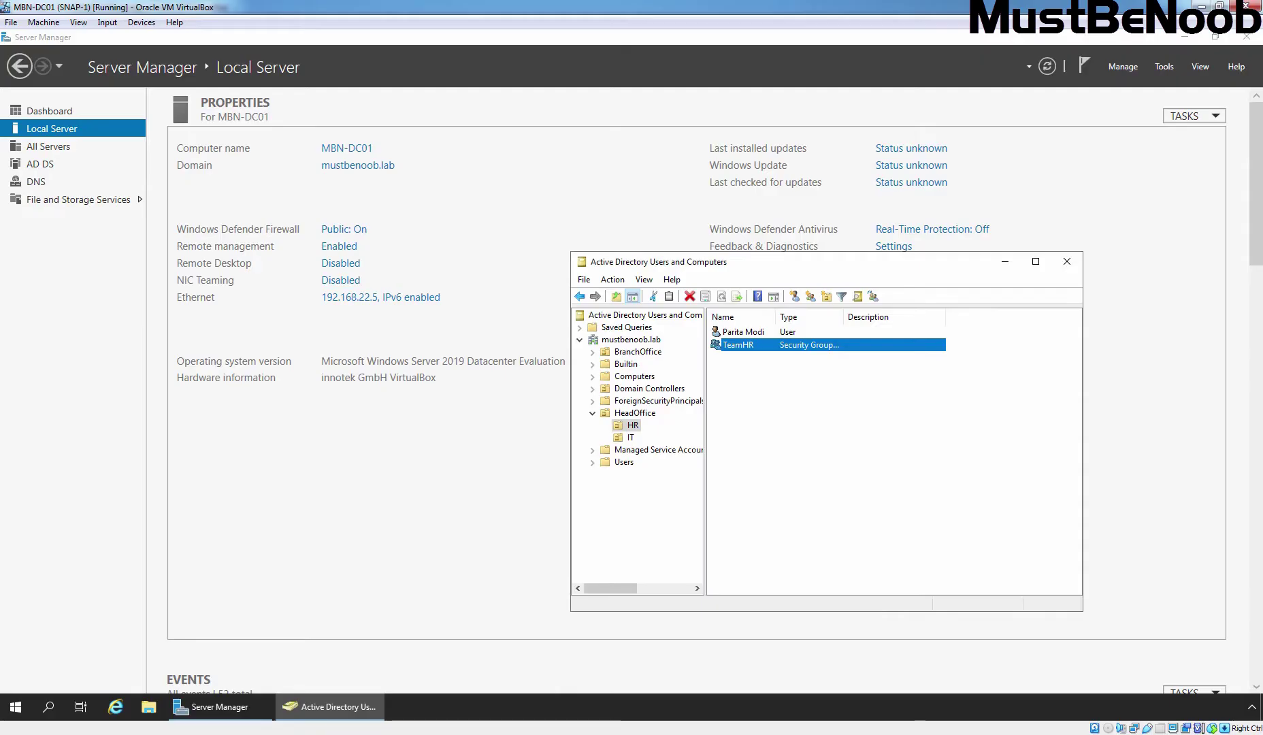
click(745, 332)
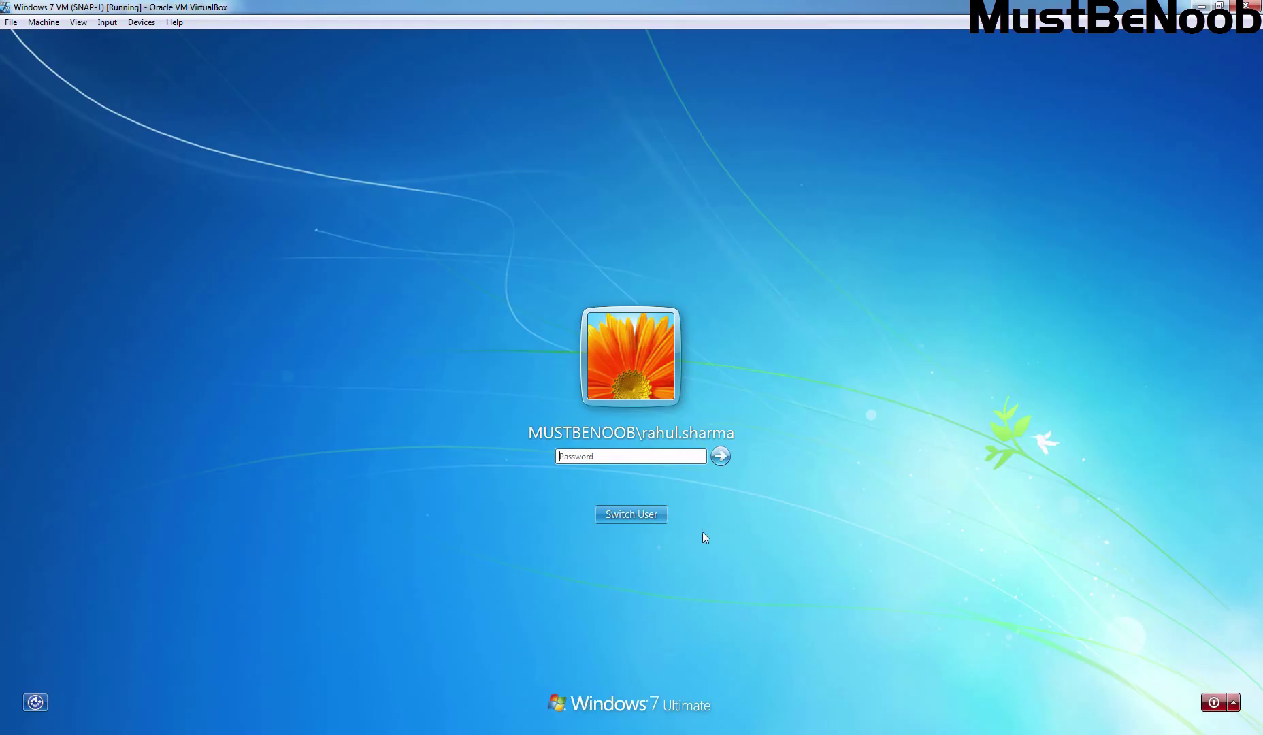
click(640, 519)
click(680, 444)
text(parita)
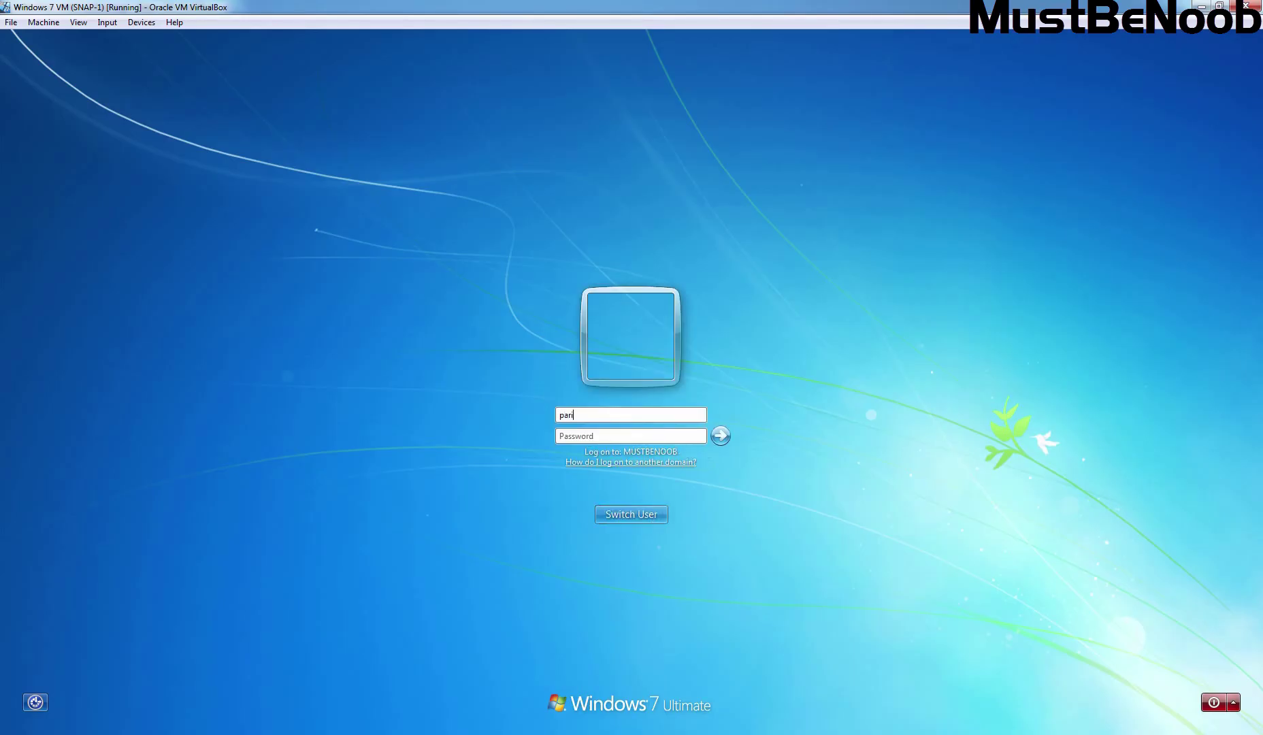
text(********)
key(Return)
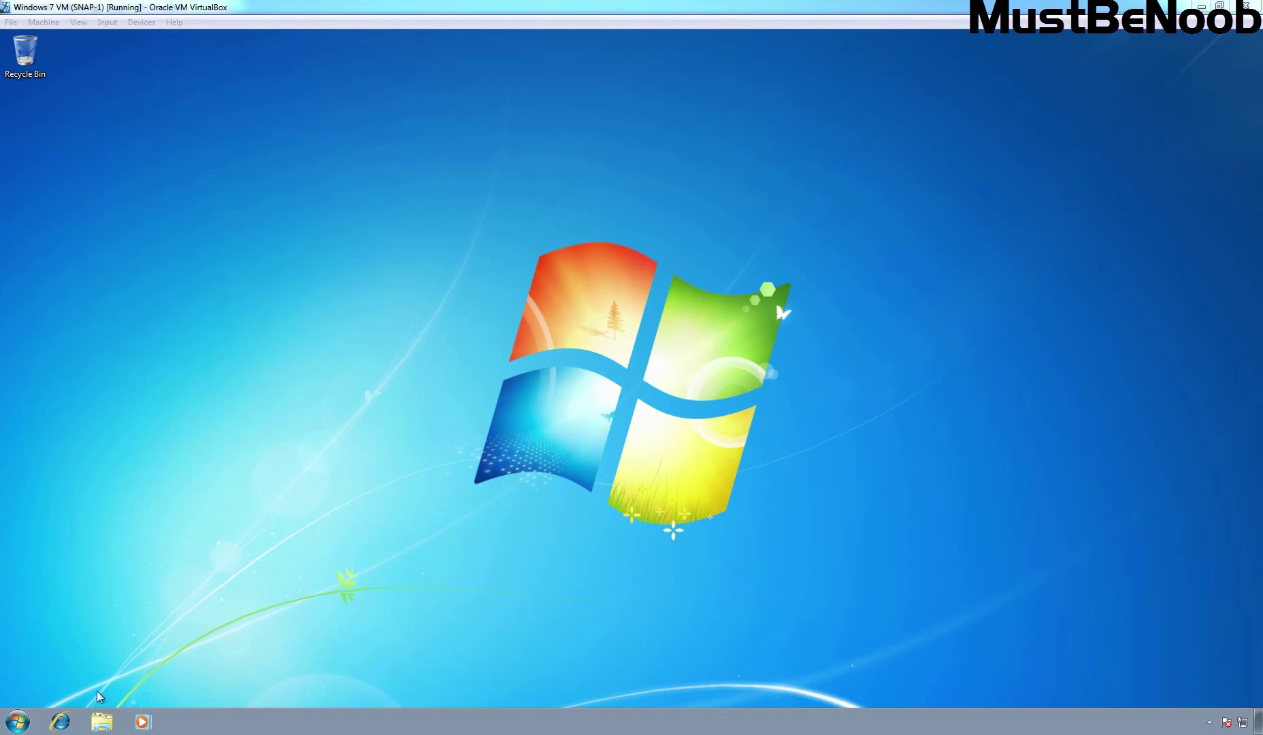
click(59, 724)
click(58, 723)
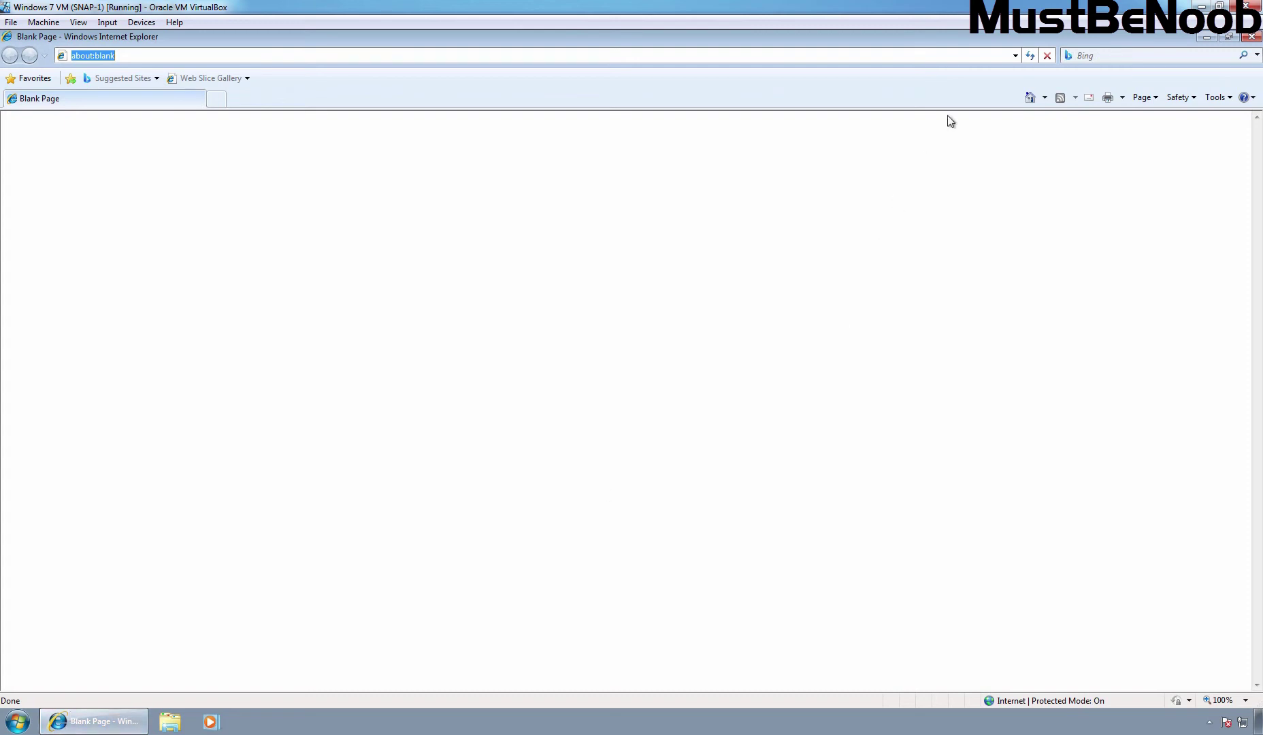
click(1014, 57)
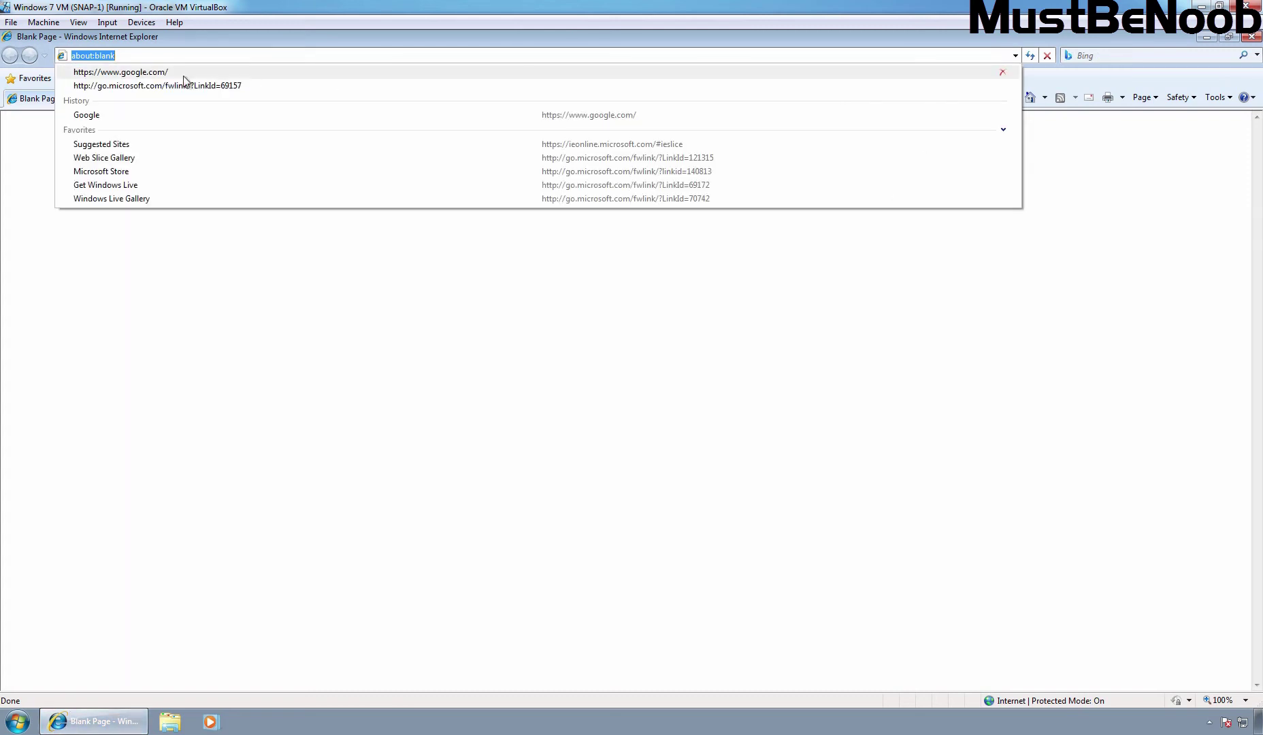
click(147, 80)
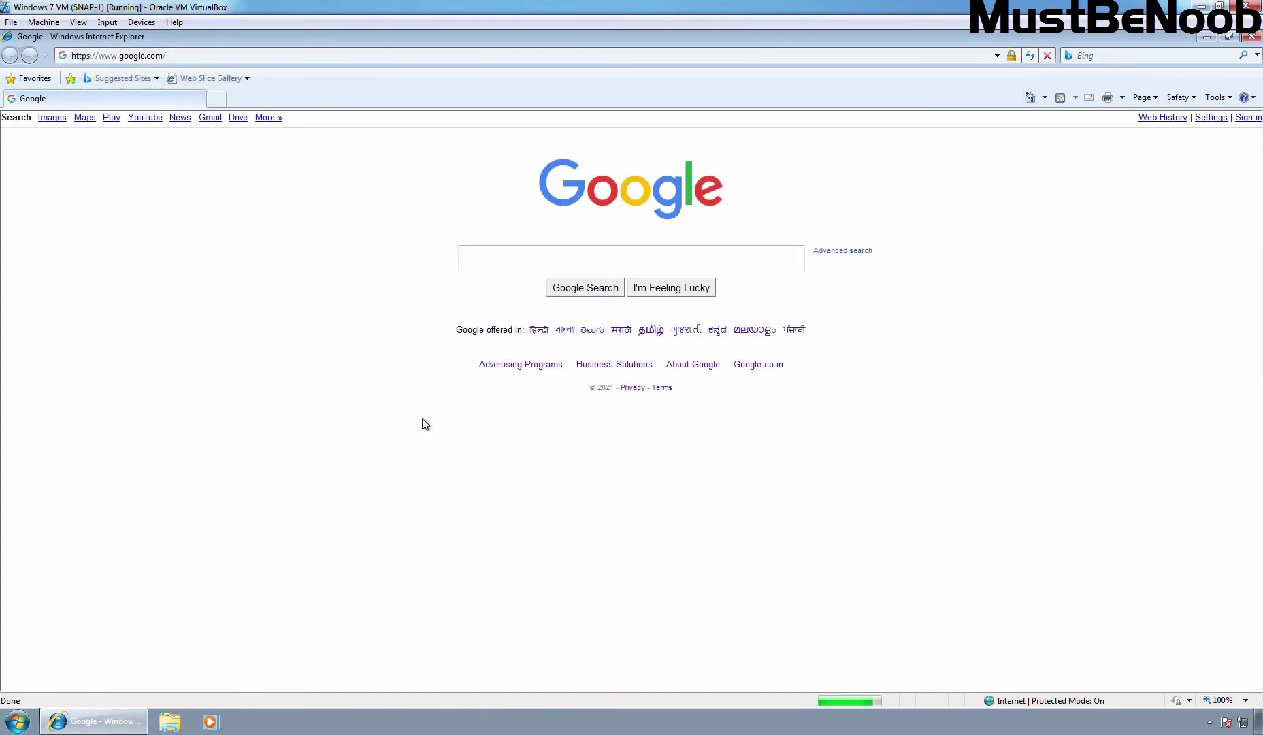
click(18, 721)
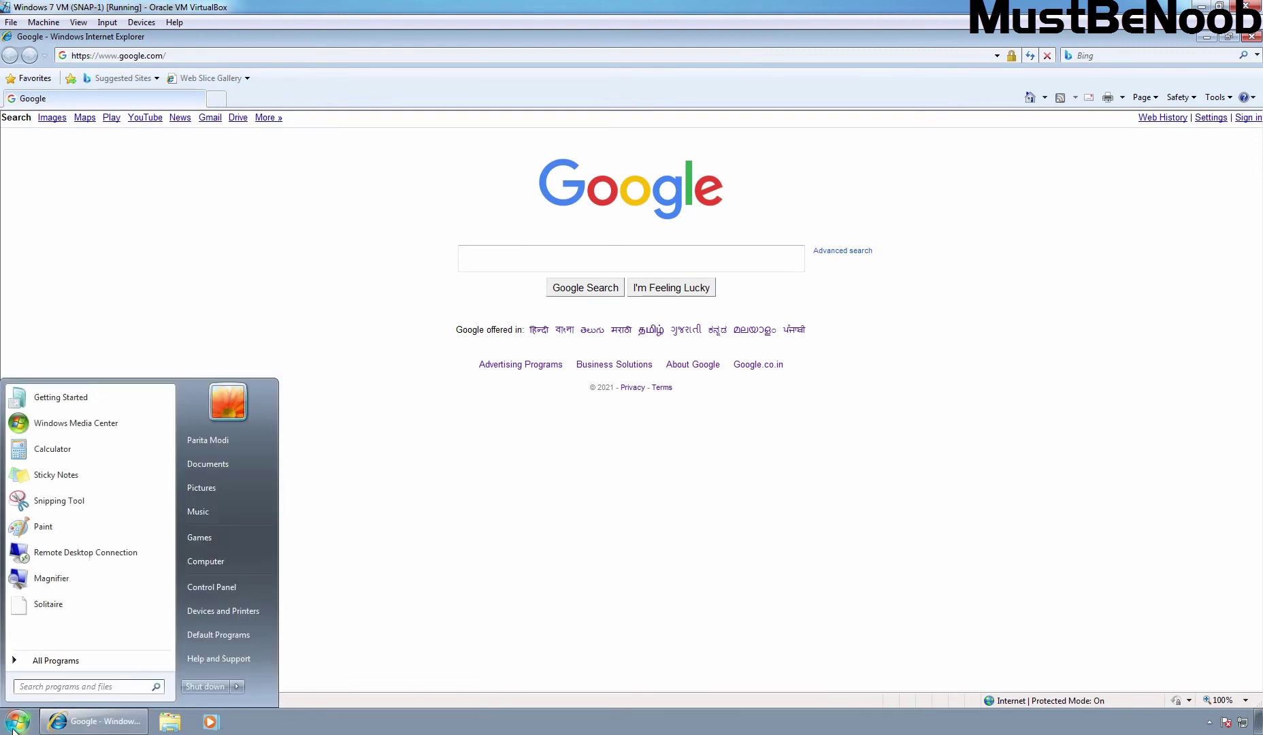
click(464, 530)
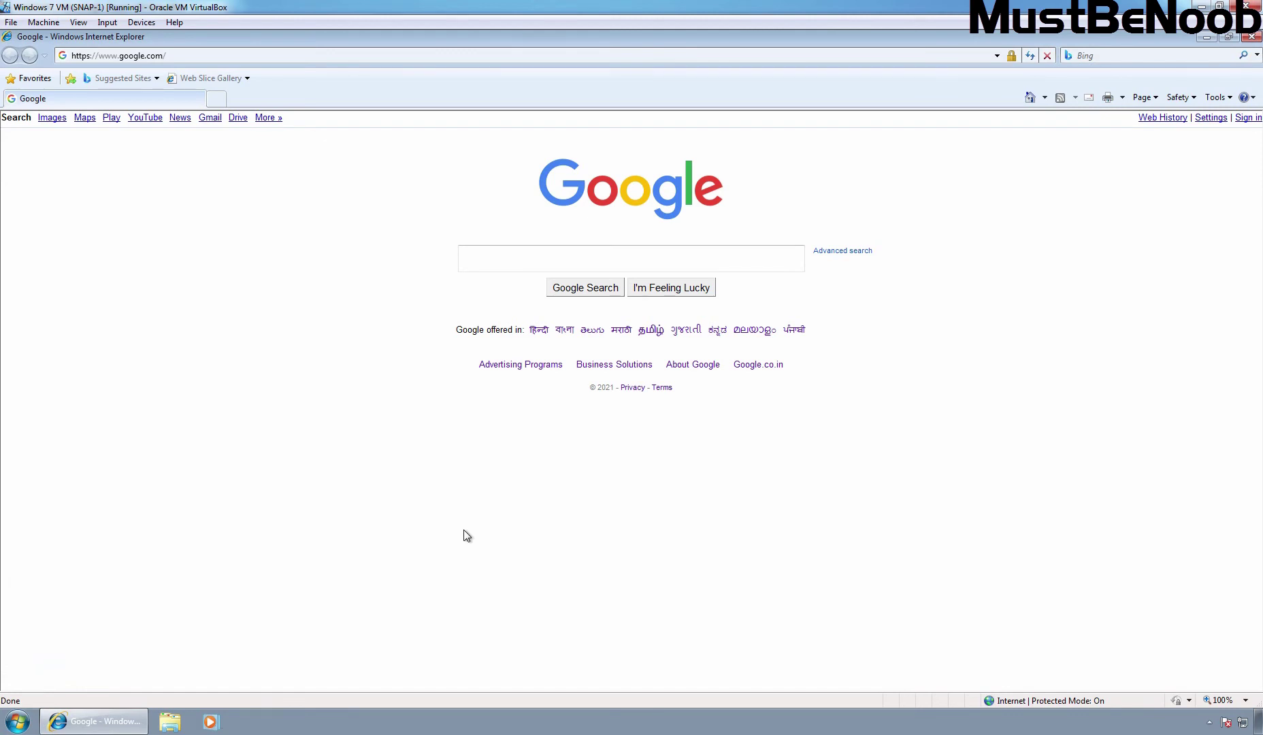
Check the domain client's system properties, then close the System window and Internet Explorer
click(18, 722)
right_click(229, 566)
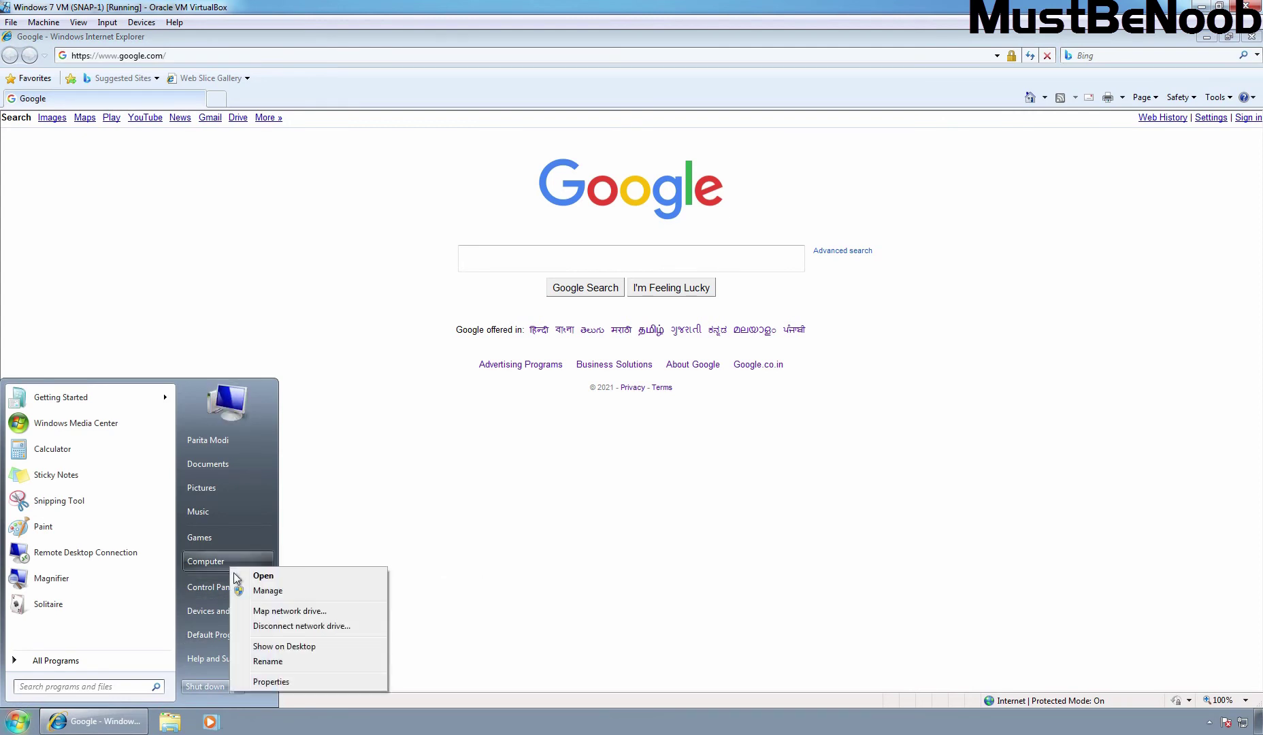
click(267, 678)
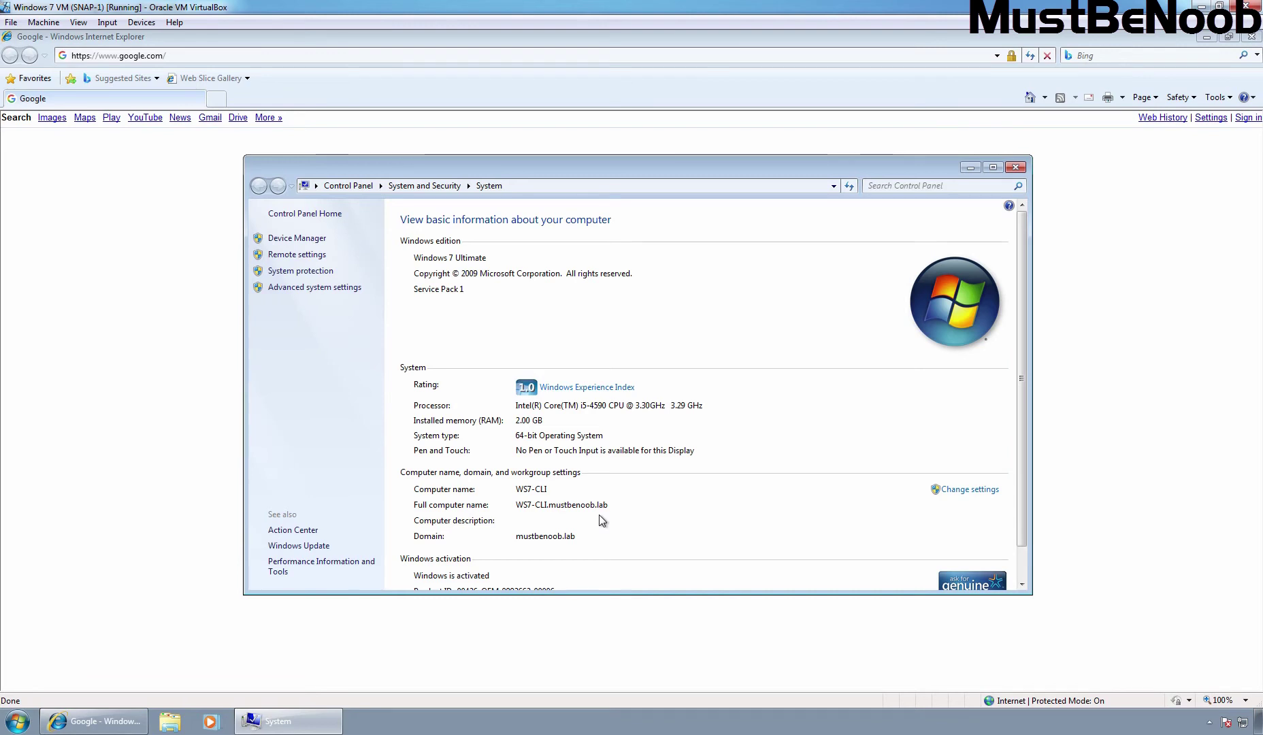
click(30, 723)
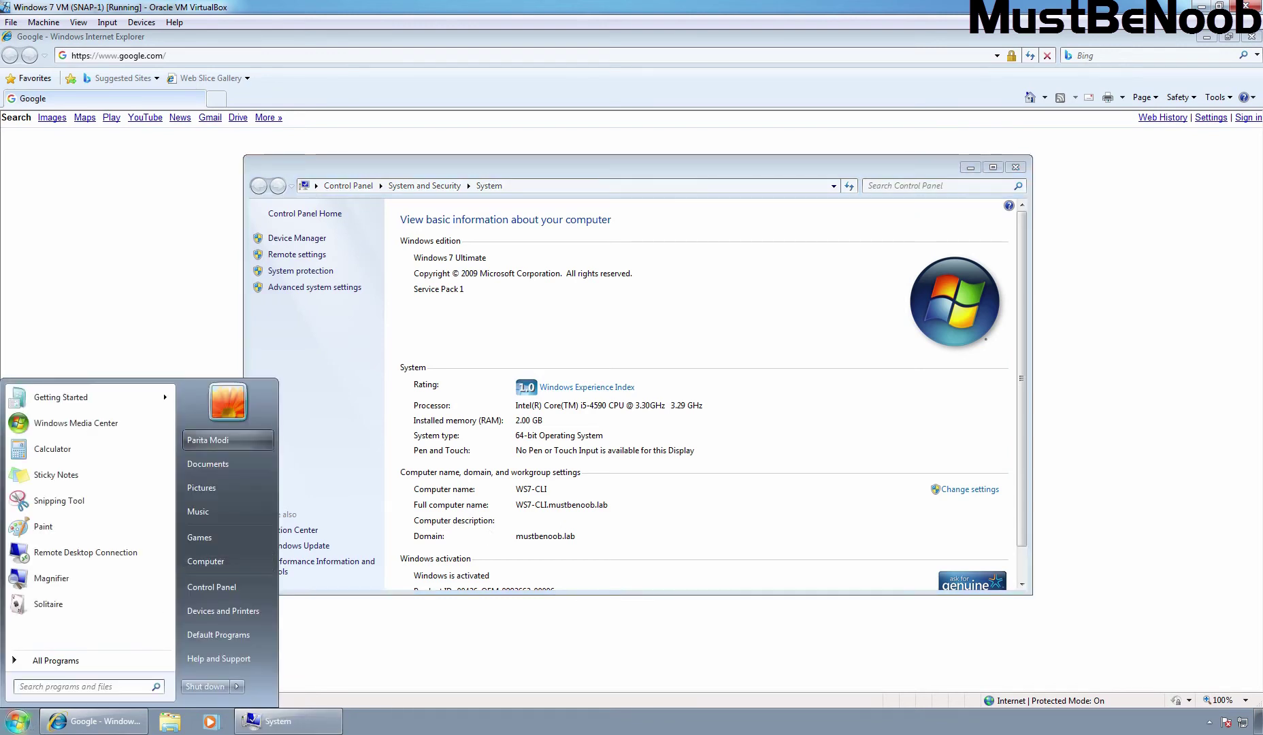
click(368, 388)
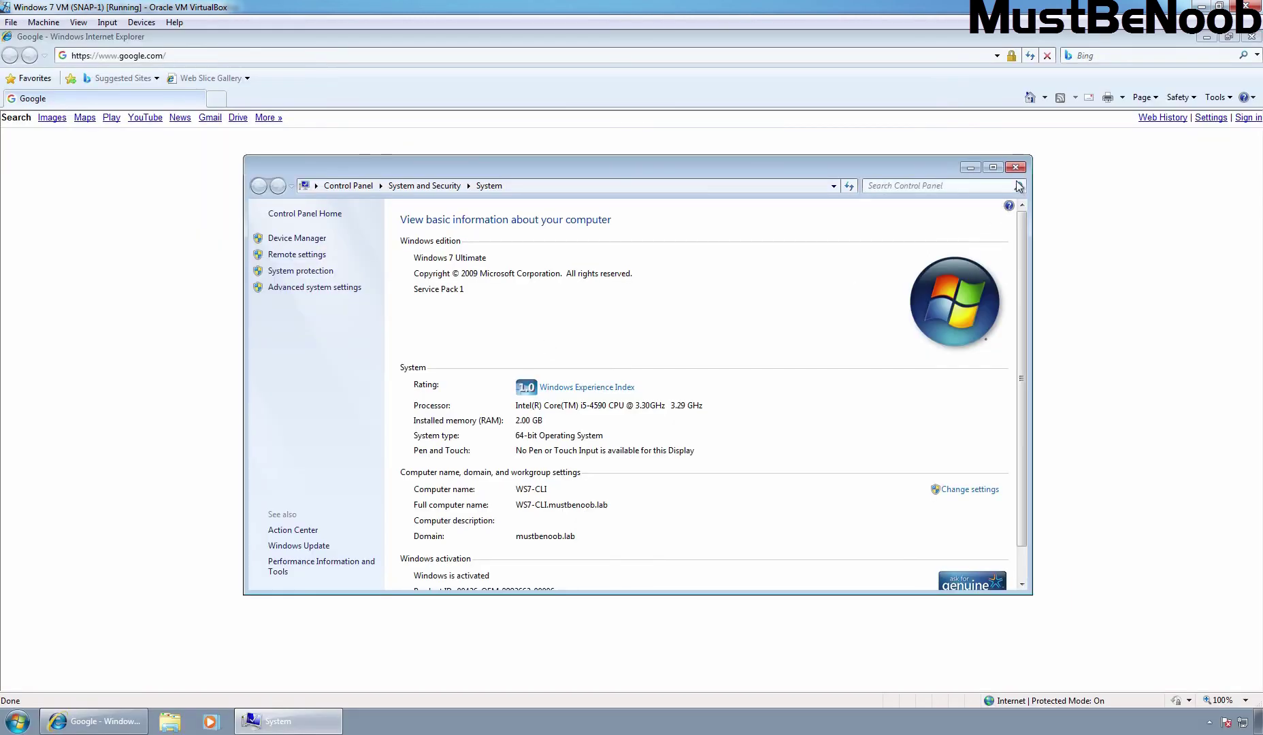
click(1015, 168)
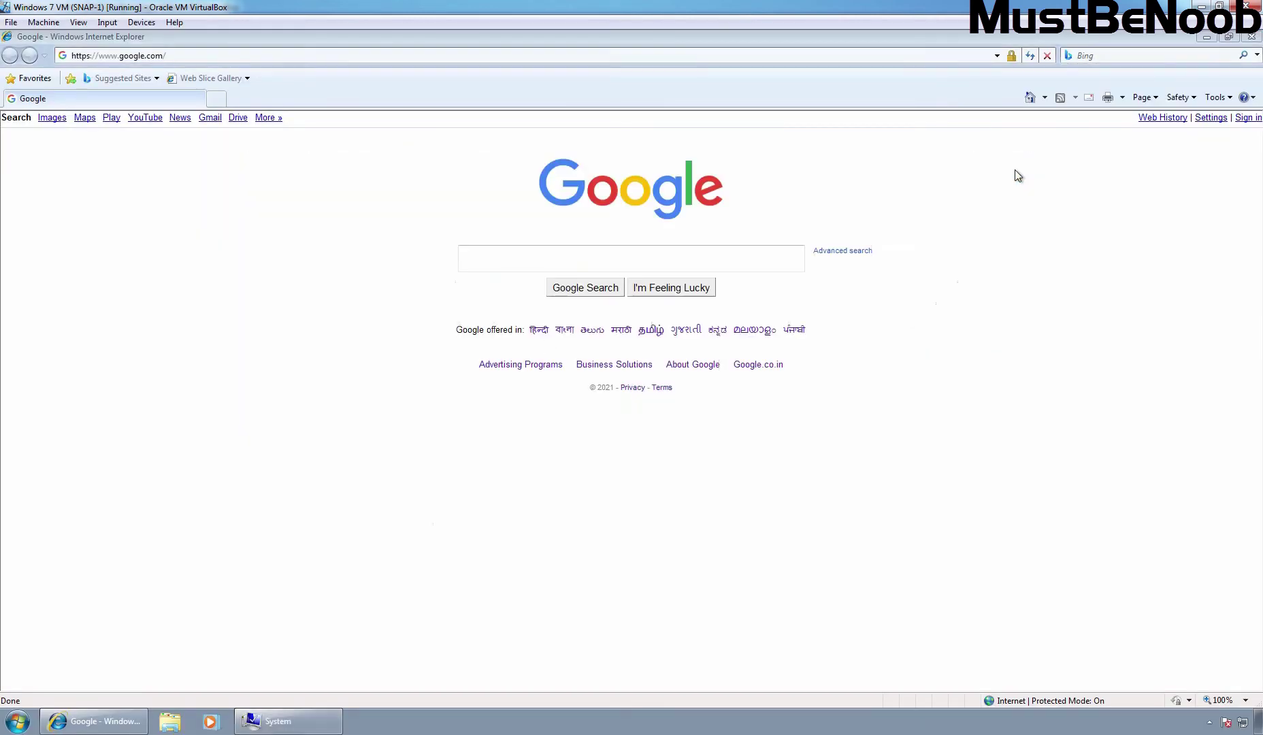
click(1253, 38)
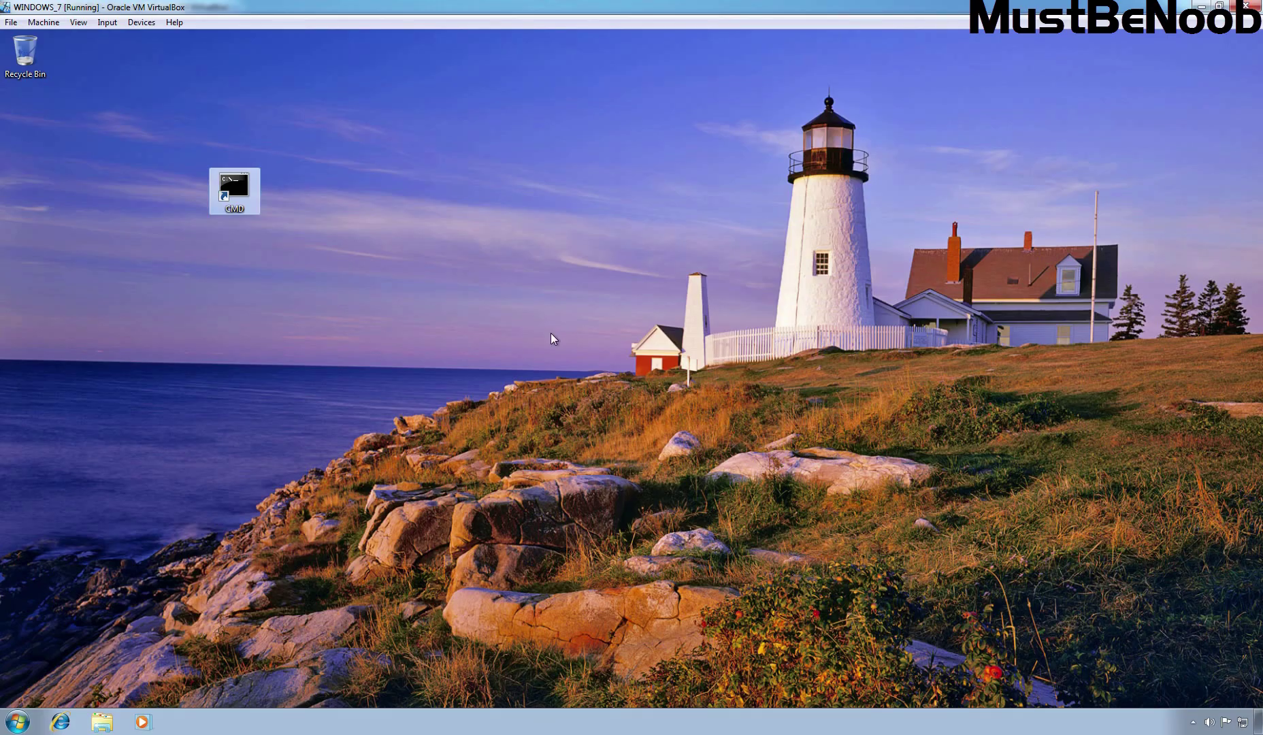
View the workgroup machine WS7-CLI's system properties, then close the System window
key(super)
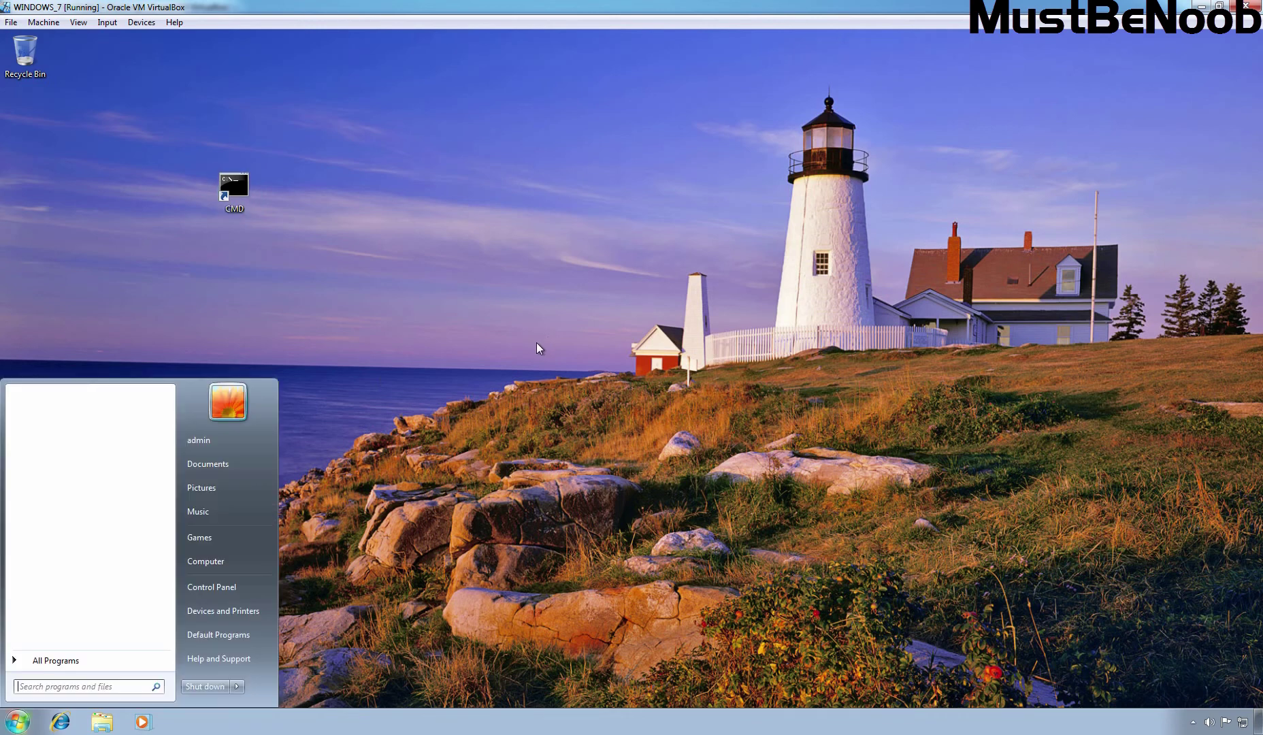
right_click(246, 561)
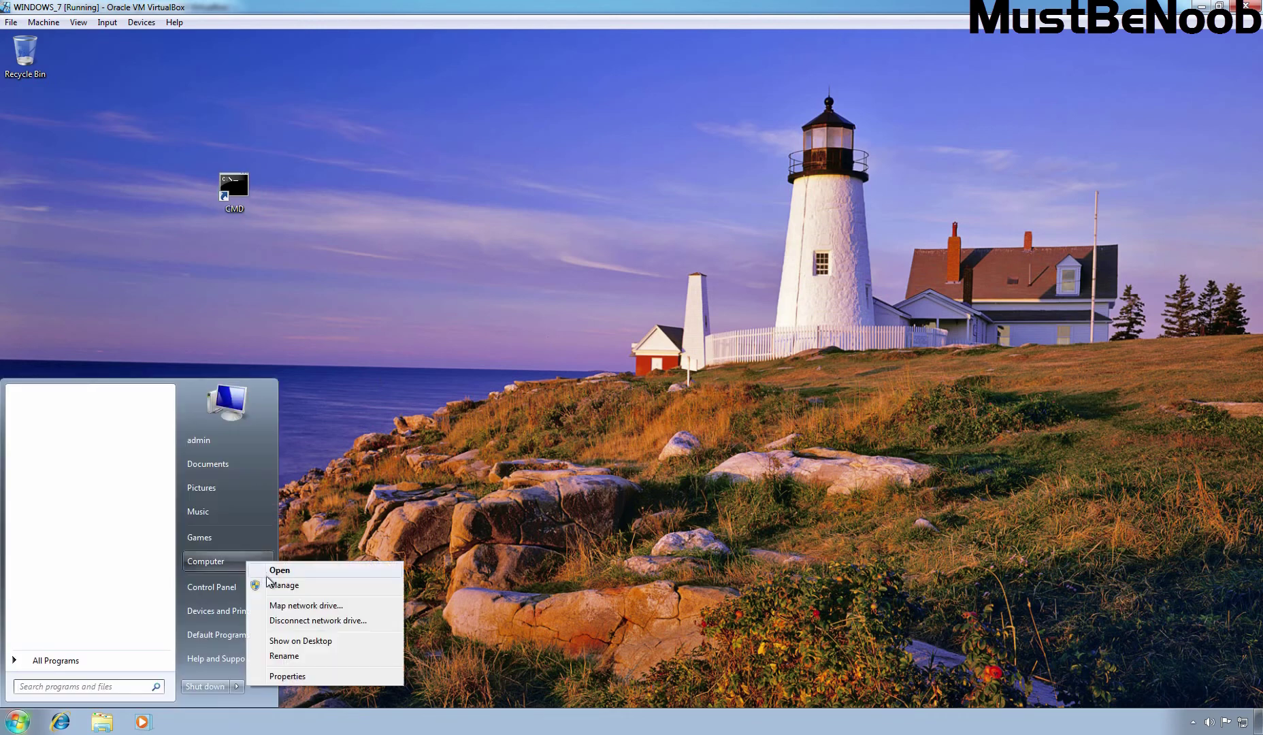
click(313, 675)
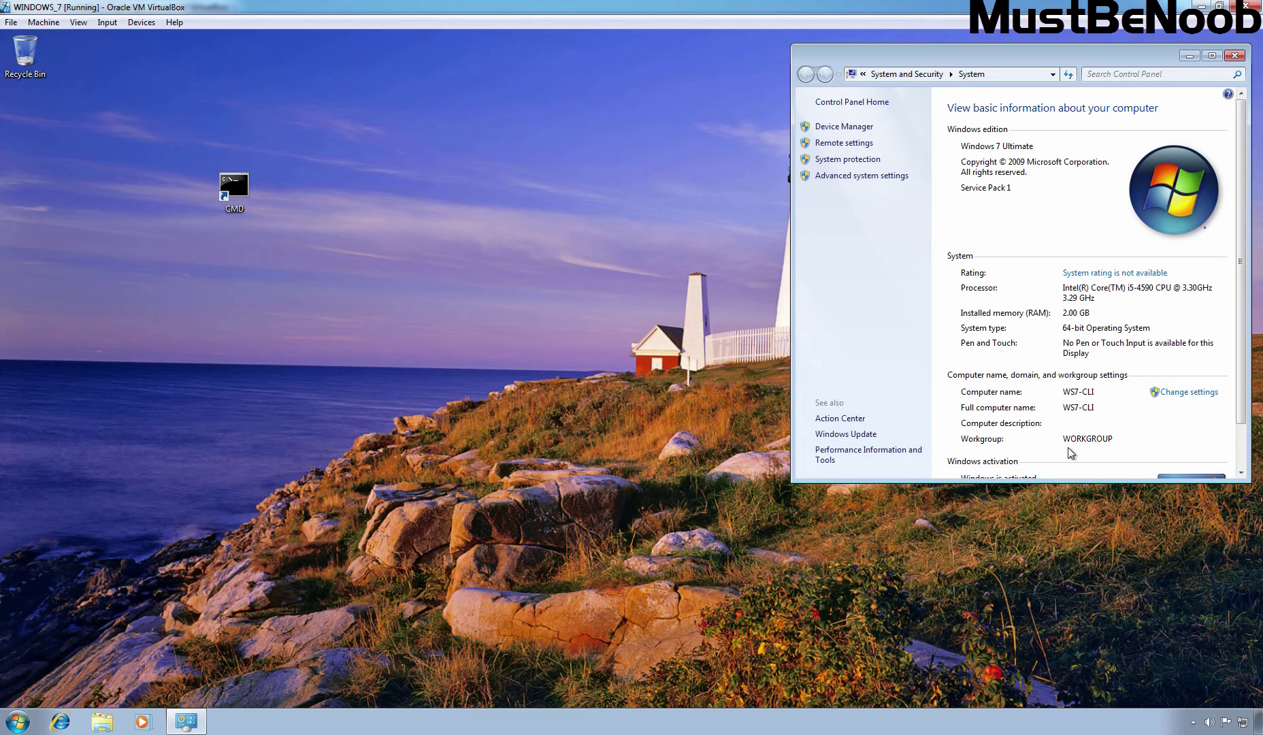
click(1234, 55)
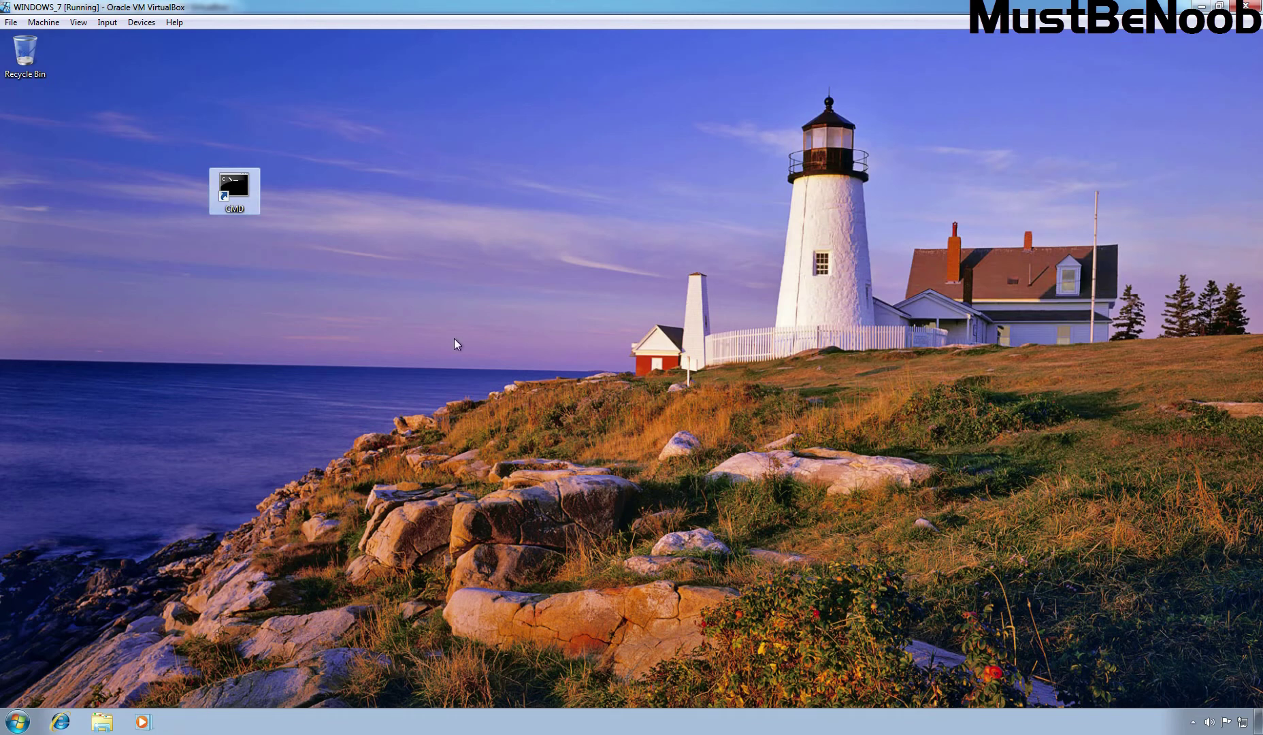
double_click(229, 188)
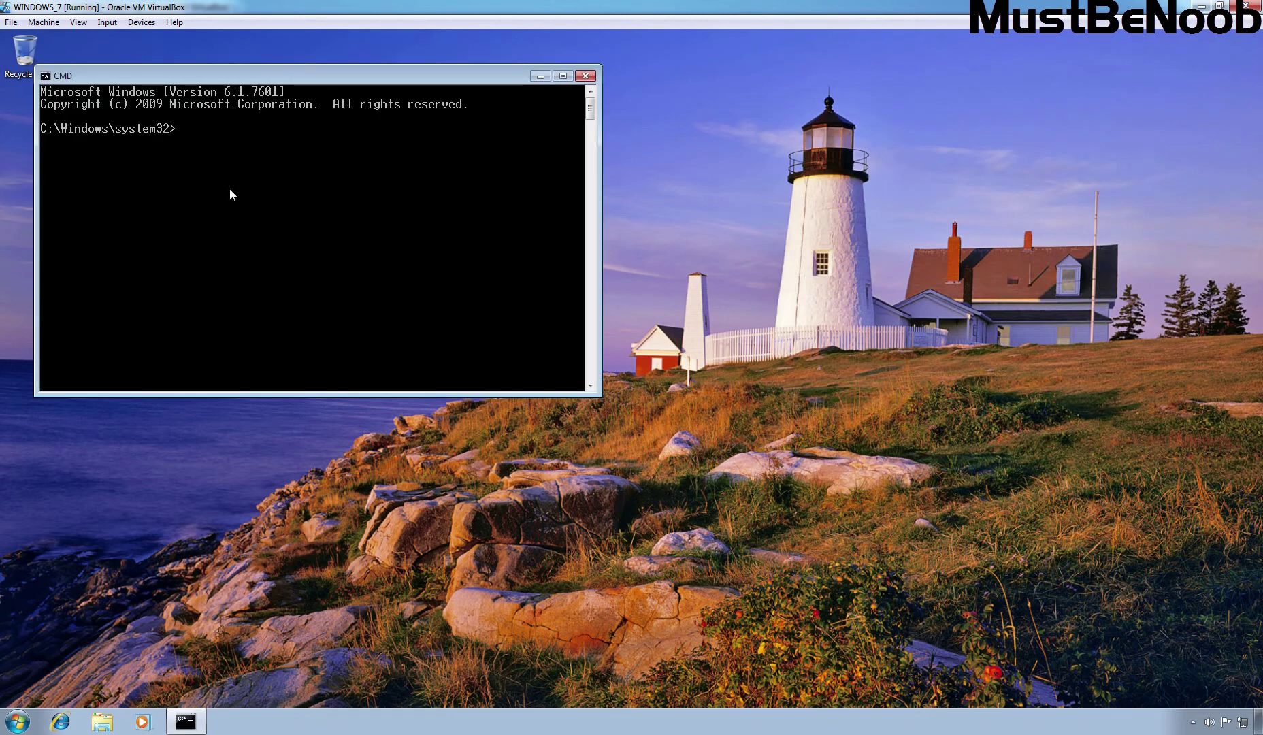
text(ping)
text(8.8.8.8)
key(Return)
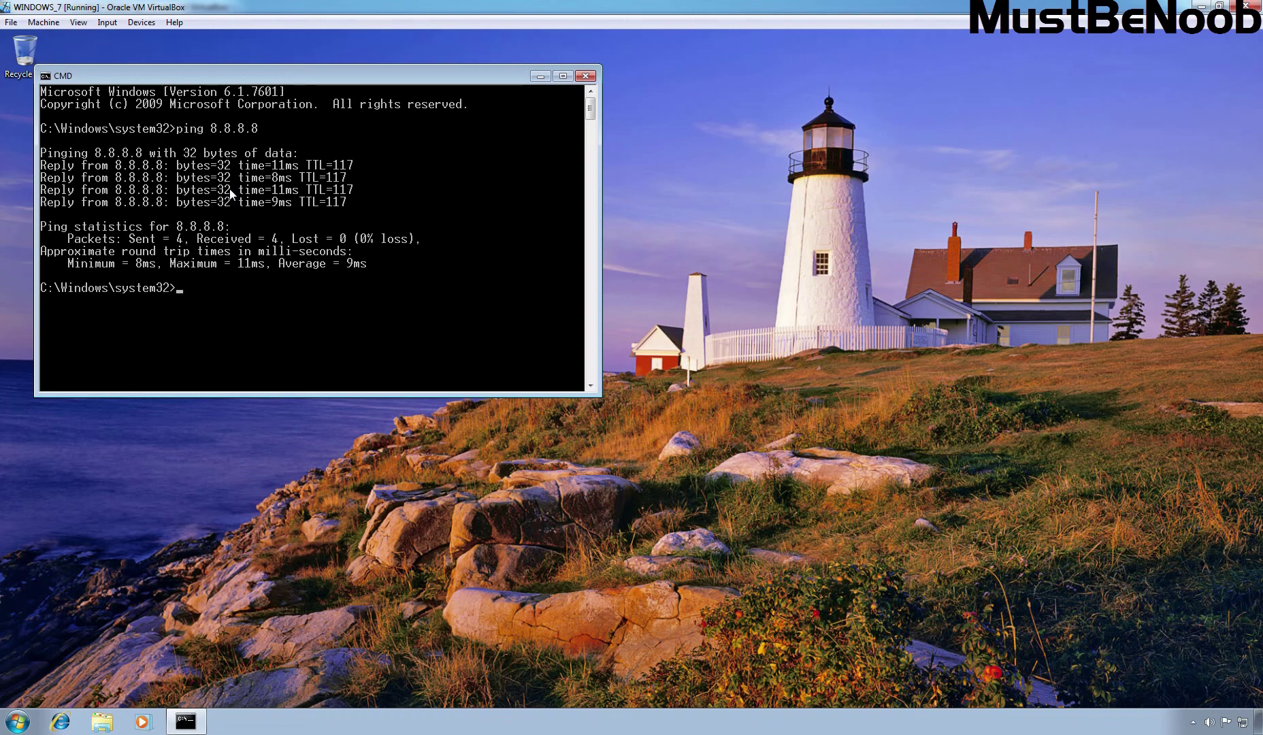
text(ping www.google.com)
key(Return)
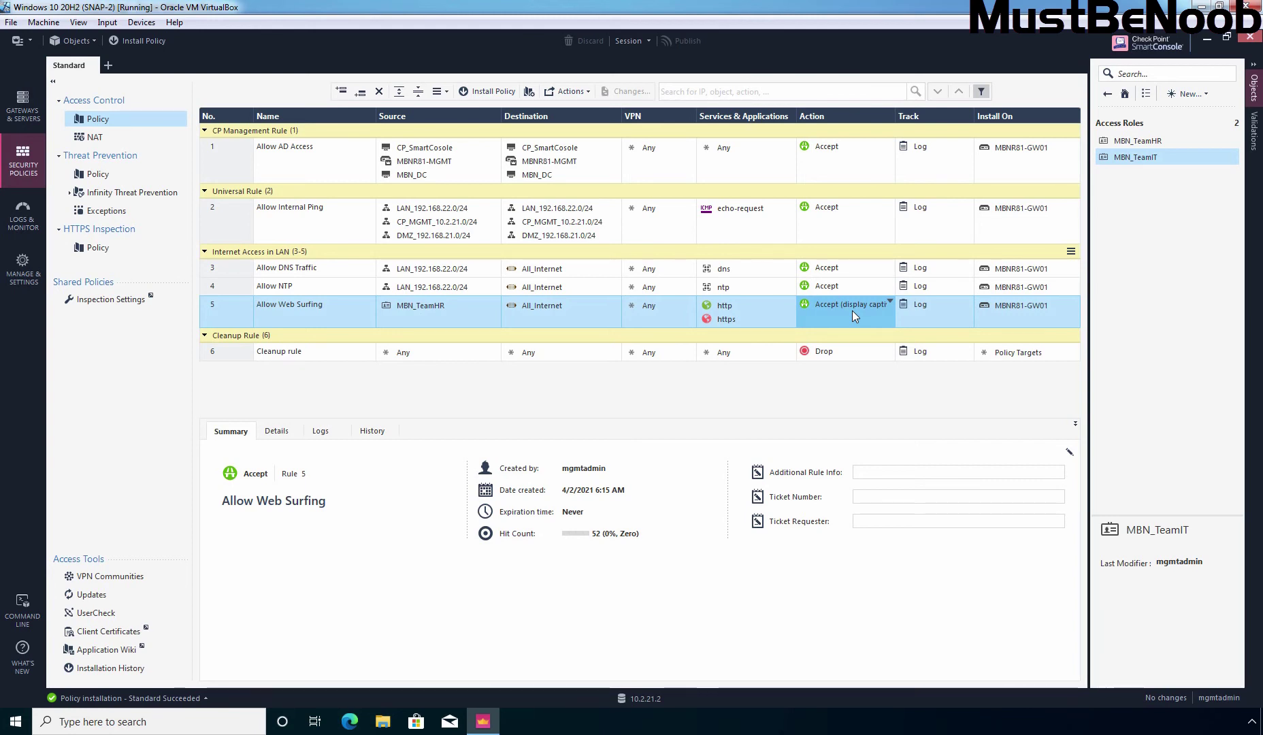
Return to the Windows 7 client and launch Internet Explorer
key(alt+Tab)
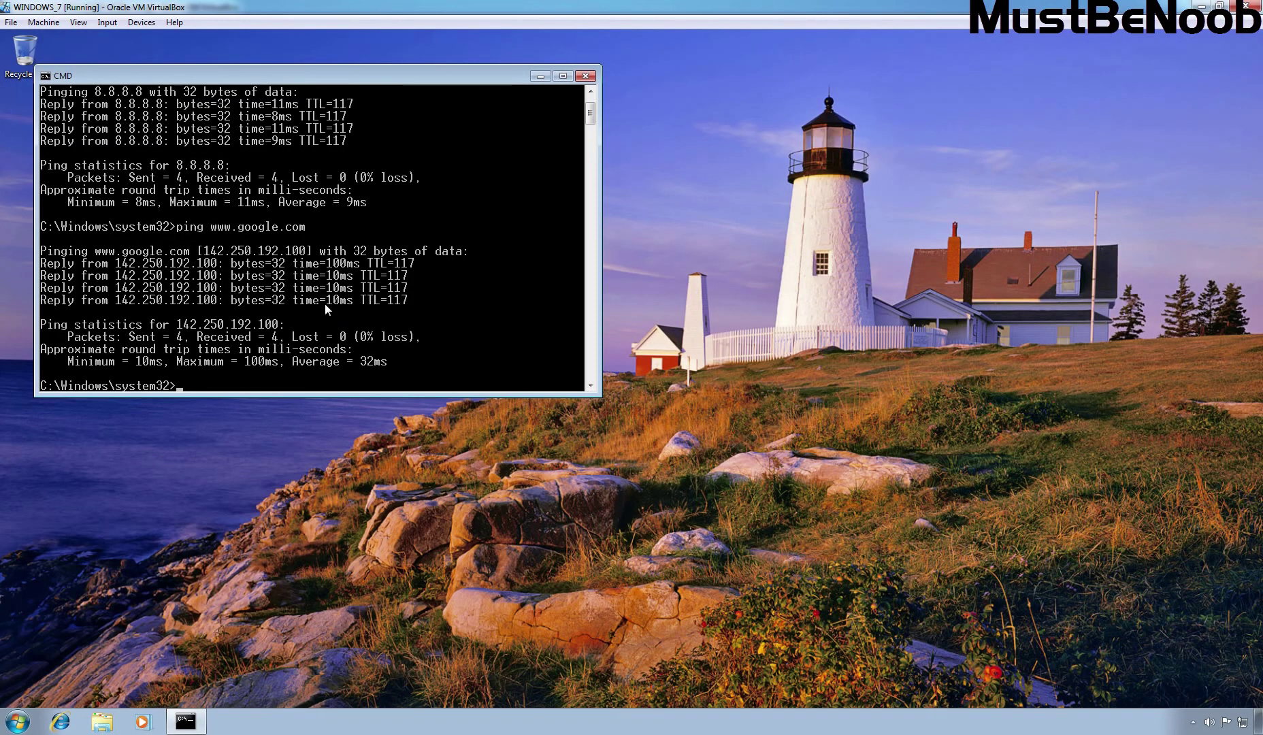
scroll(324, 304, up, 1)
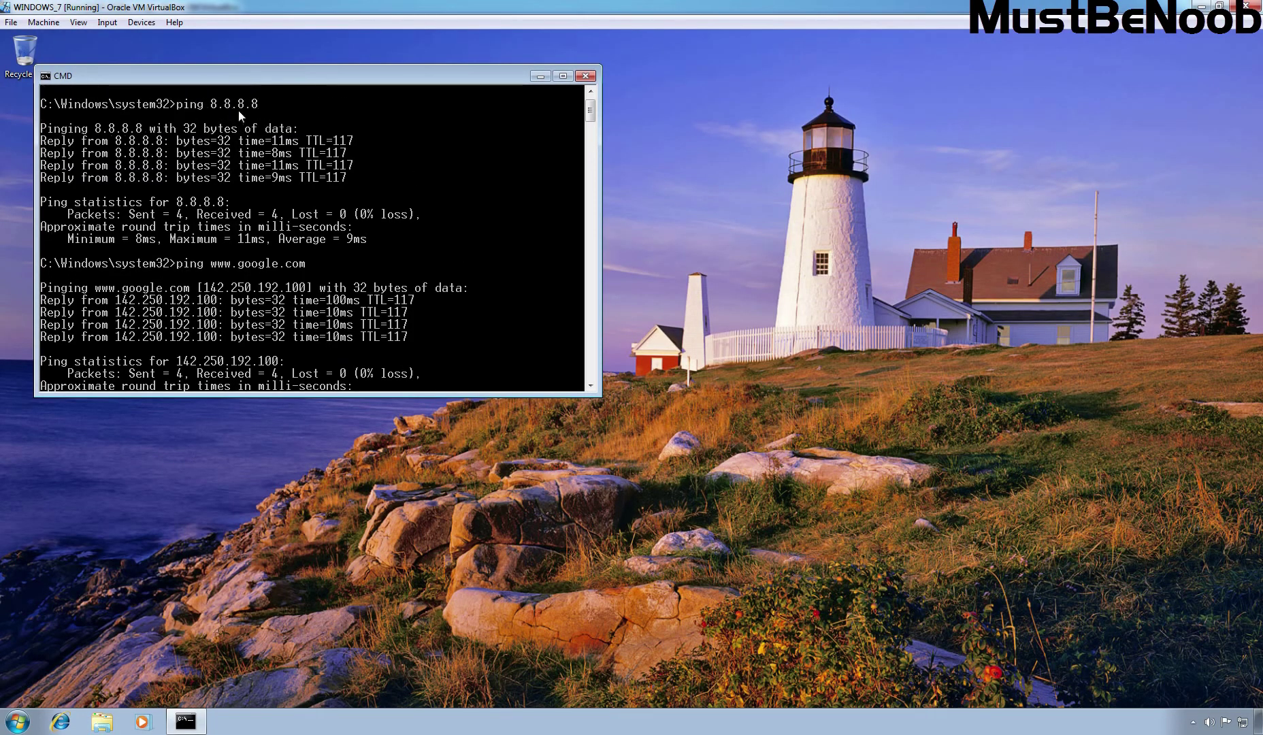
scroll(279, 284, down, 1)
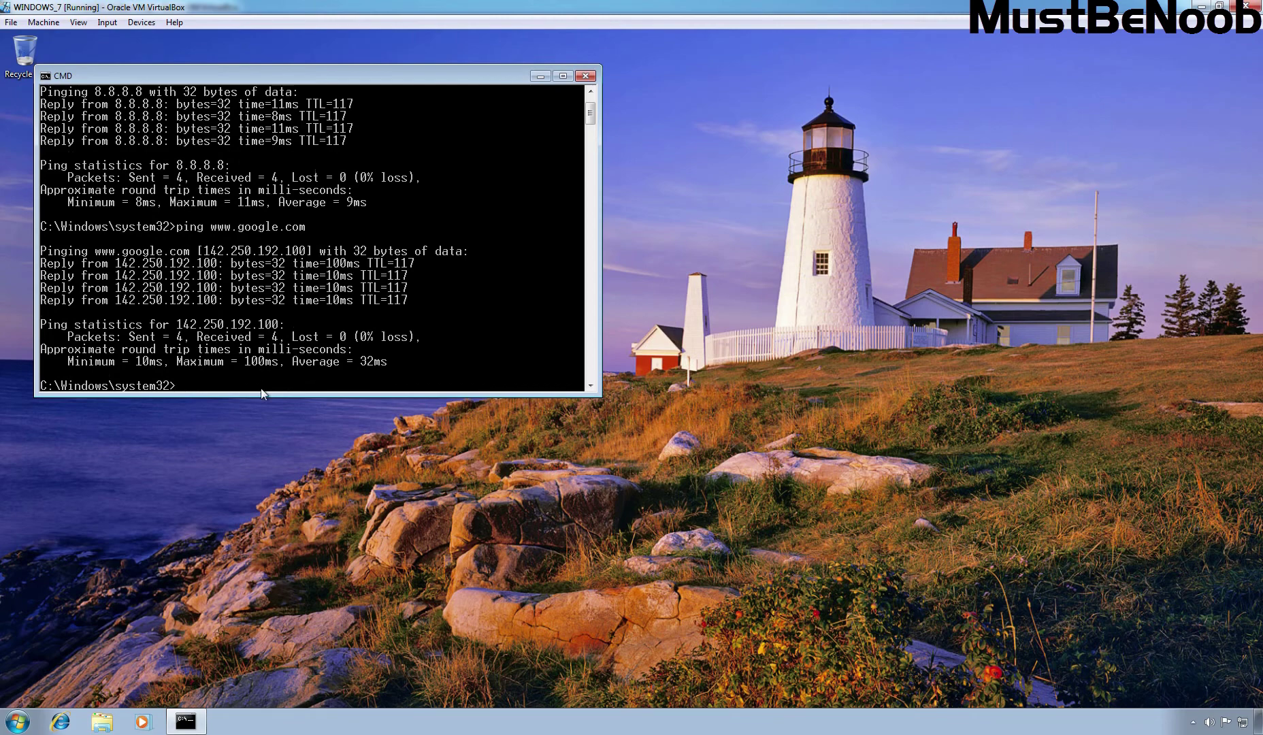
click(59, 722)
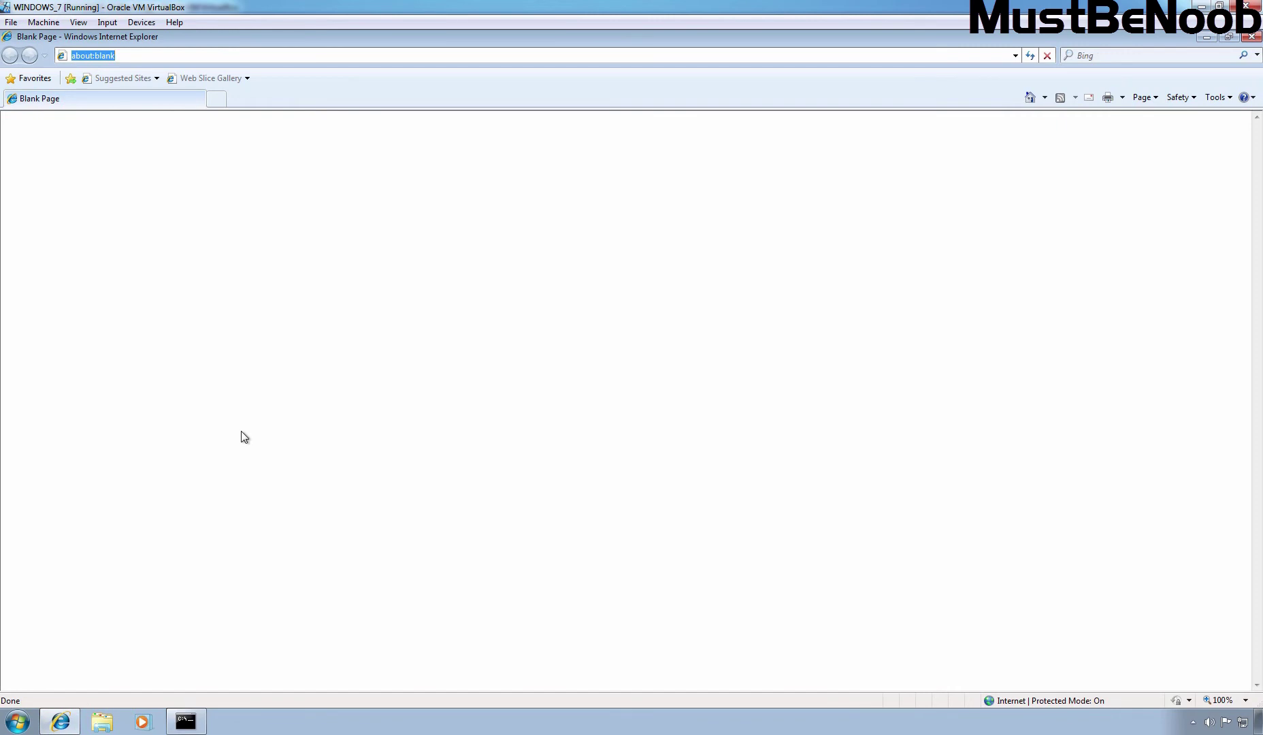
text(https://www)
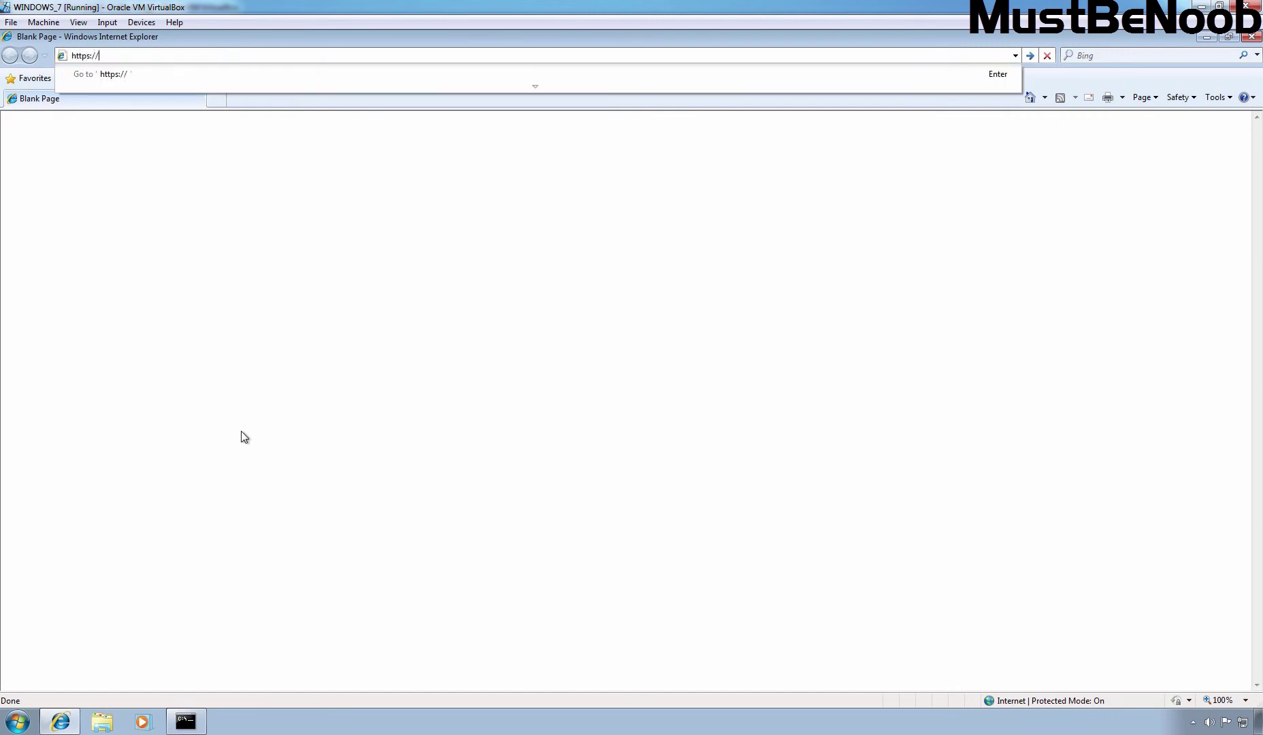
text(.google.com)
key(Return)
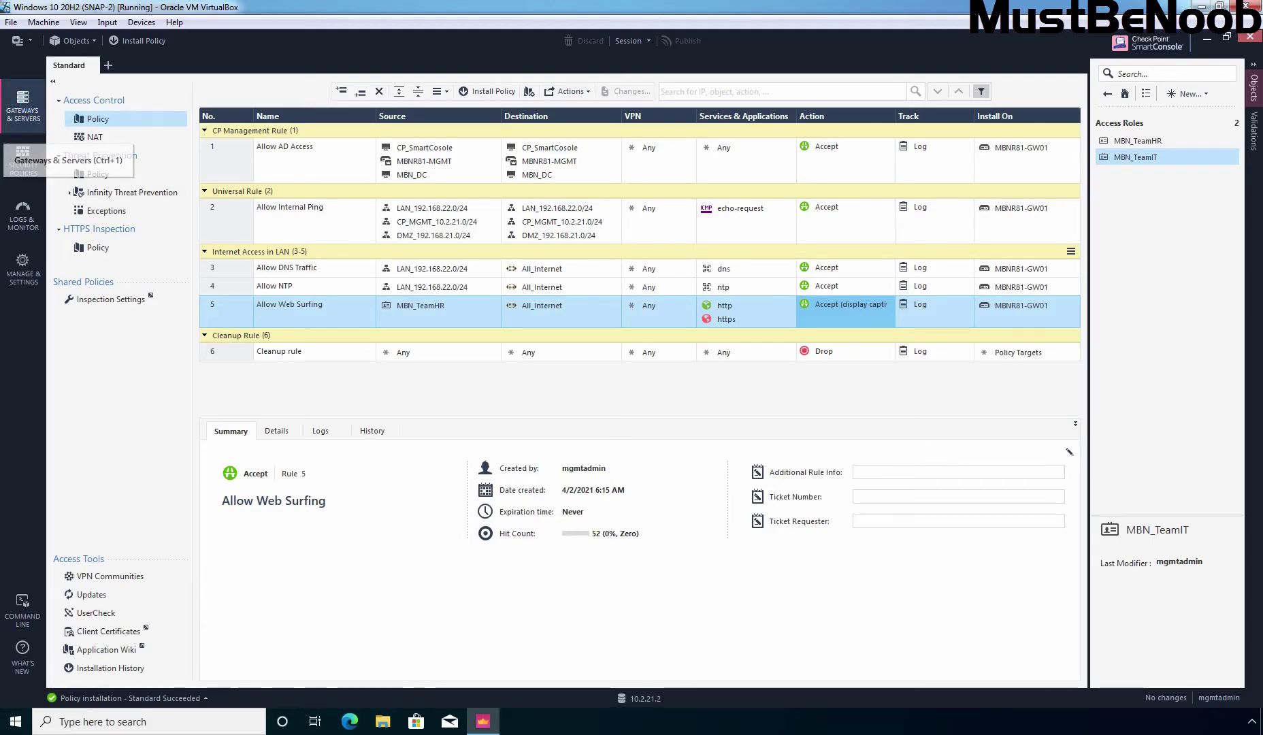
Open MBNR81-GW01's properties from Gateways & Servers and view its Identity Awareness page
click(22, 108)
double_click(161, 117)
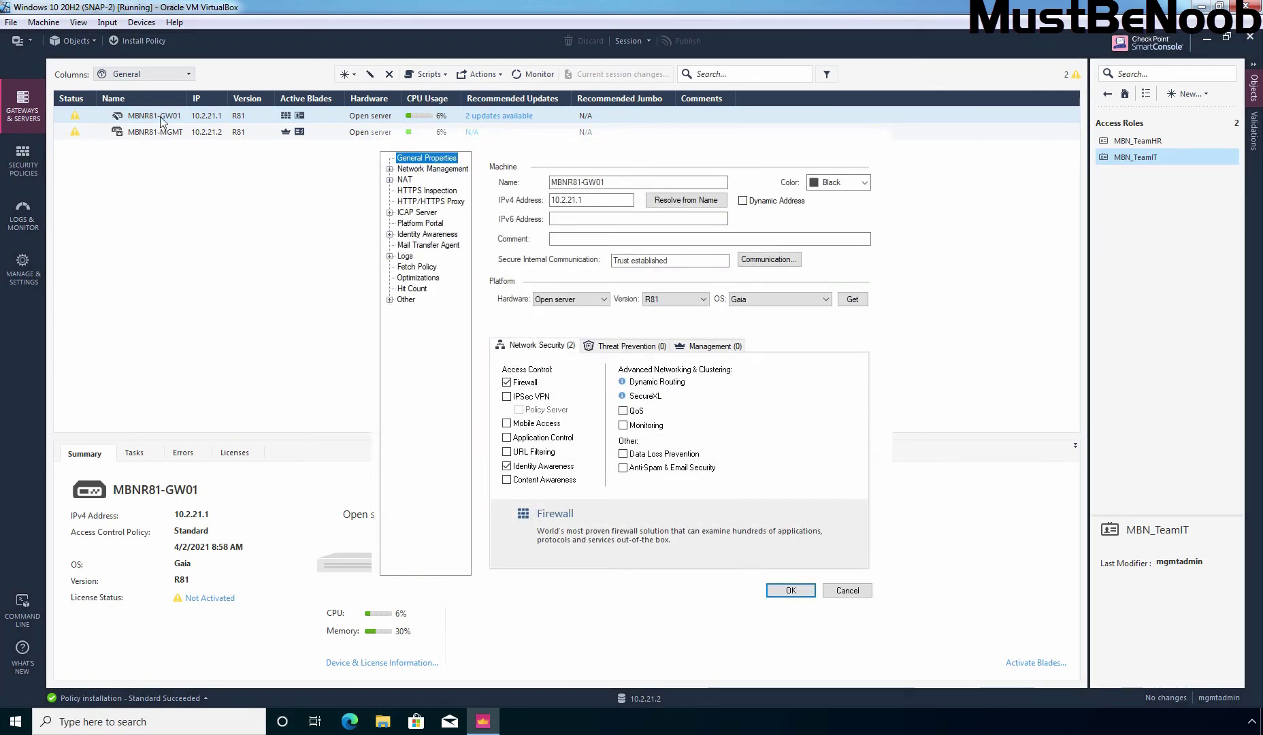
click(421, 235)
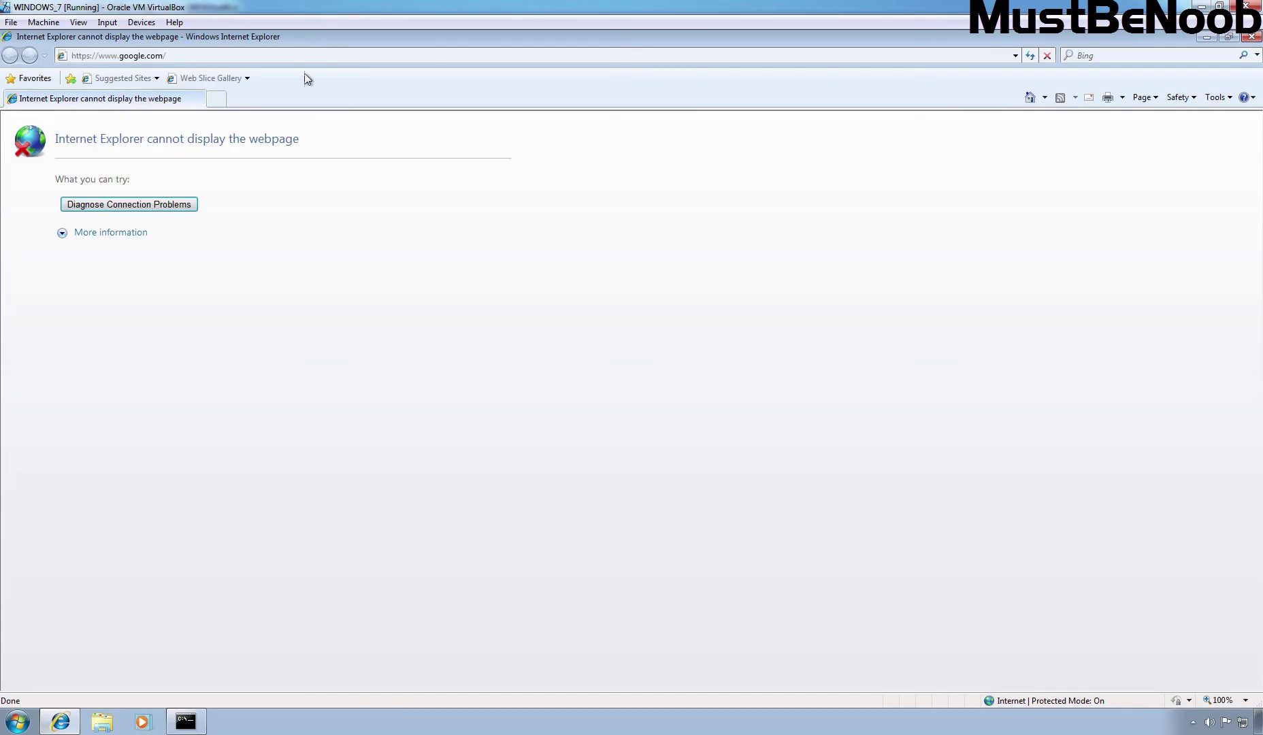
click(218, 57)
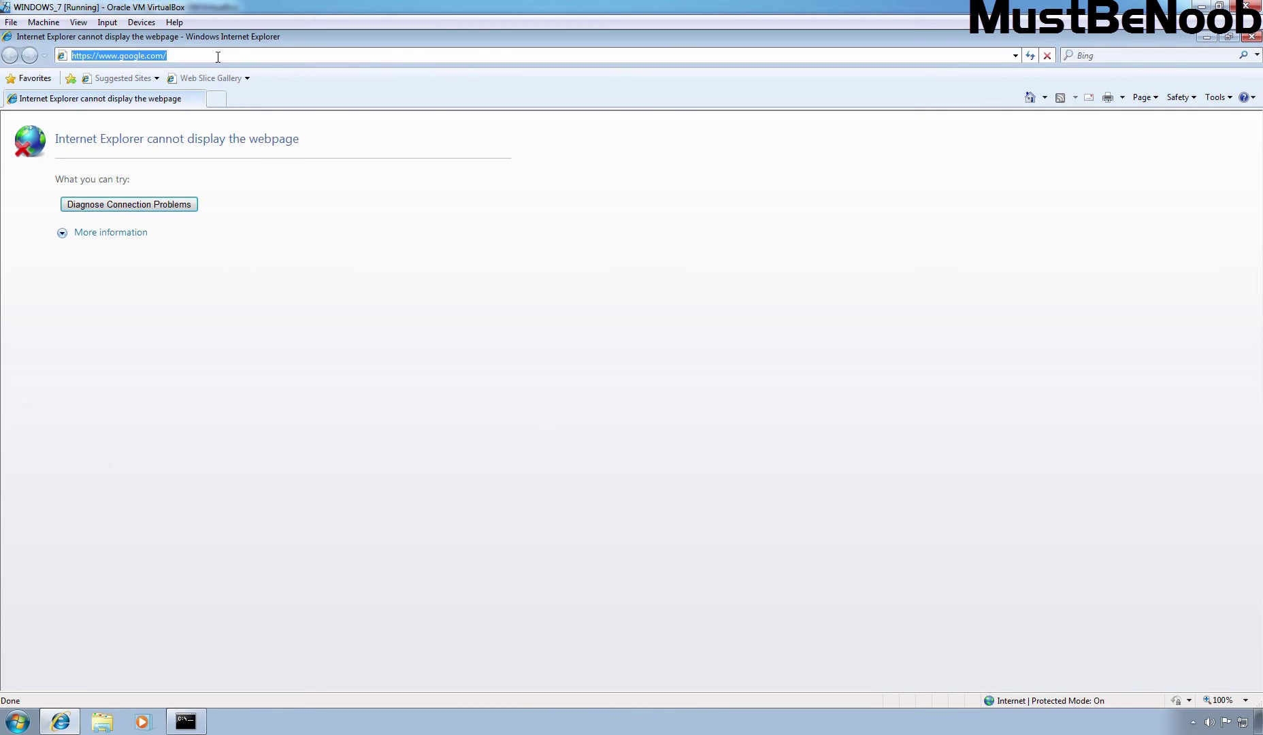
text(https)
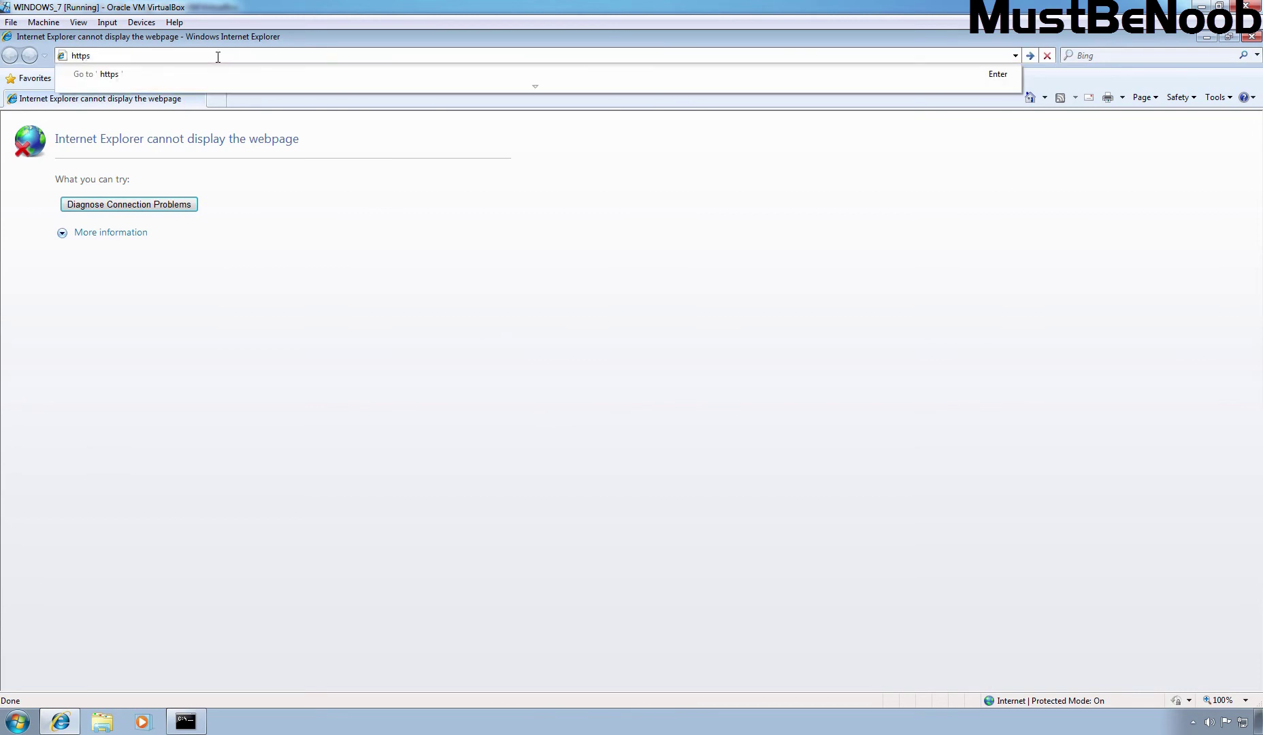
text(://10.2.21.1/connect)
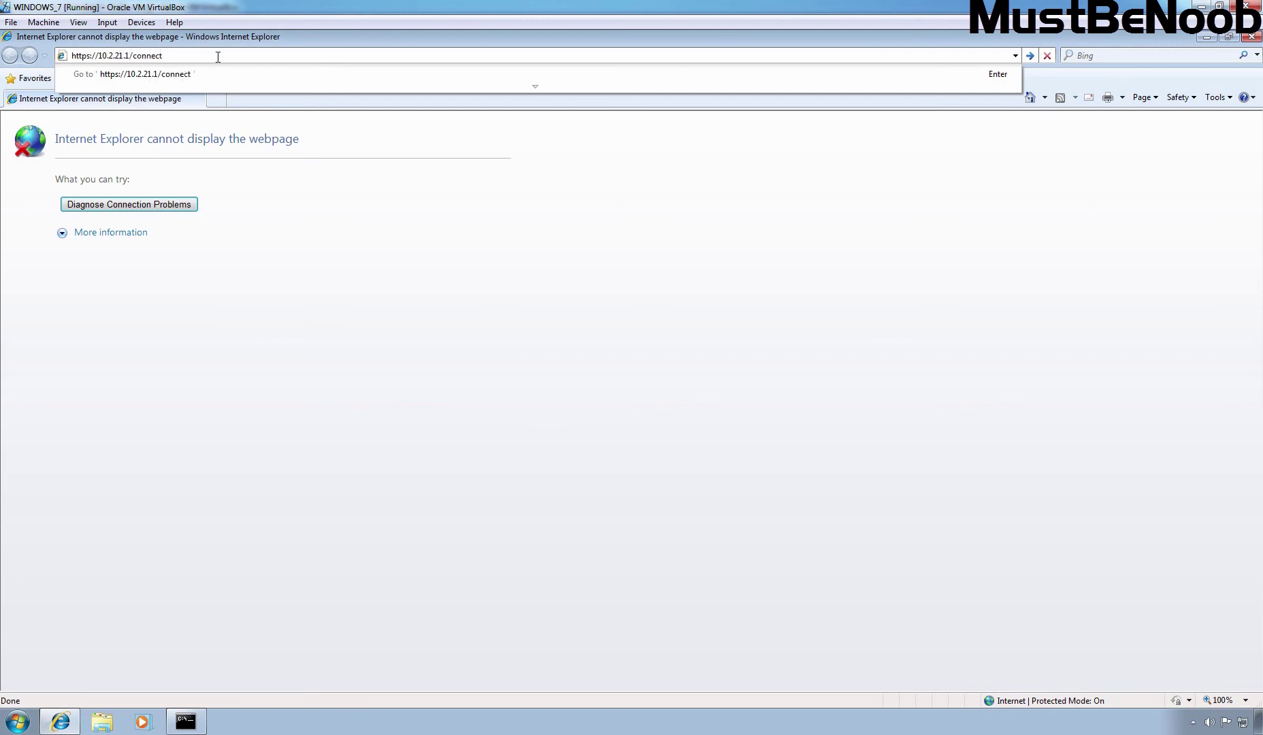
key(Return)
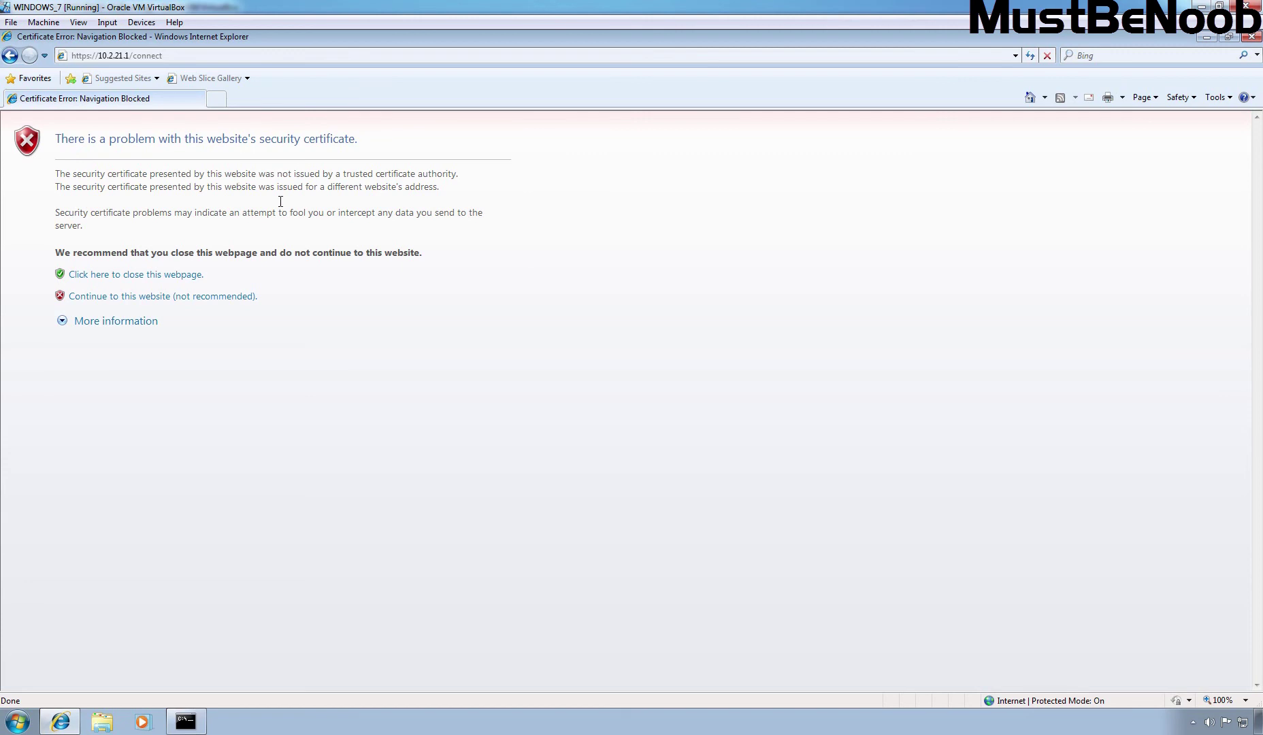
click(107, 297)
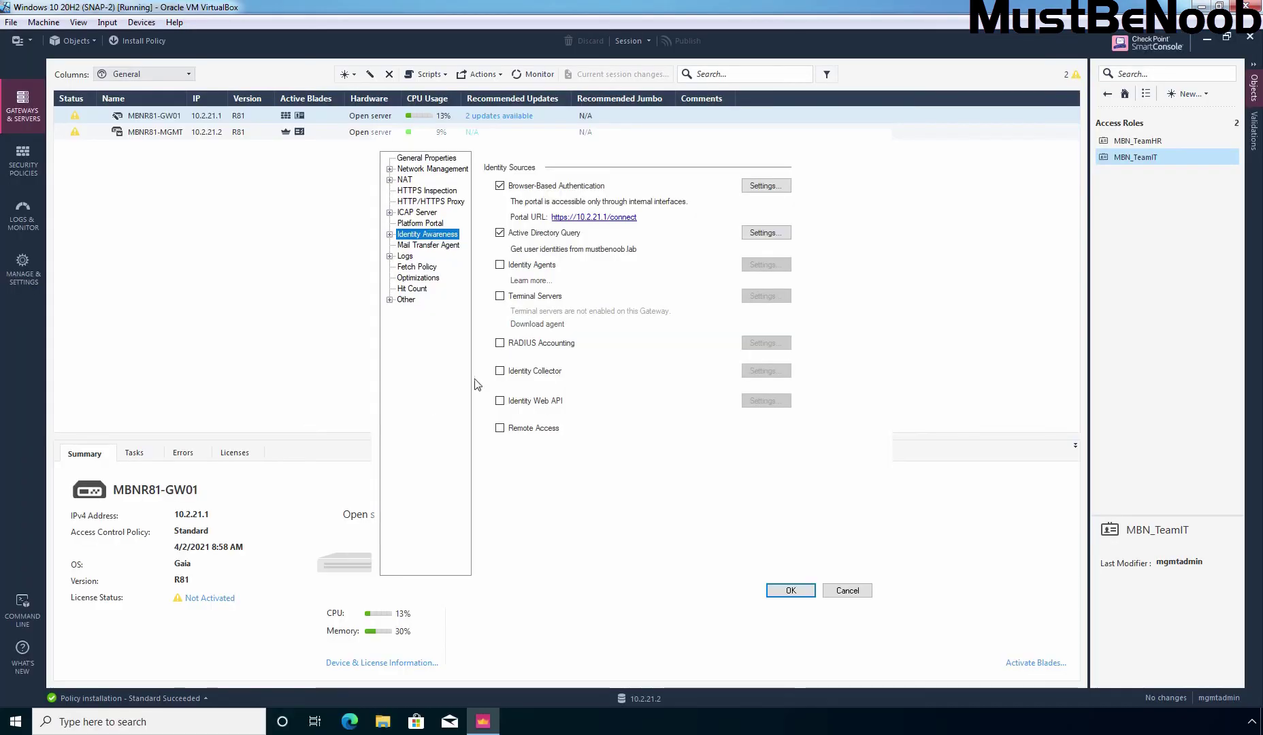
Discard the gateway properties and return to the access policy's MBN_TeamHR web surfing rule
click(846, 592)
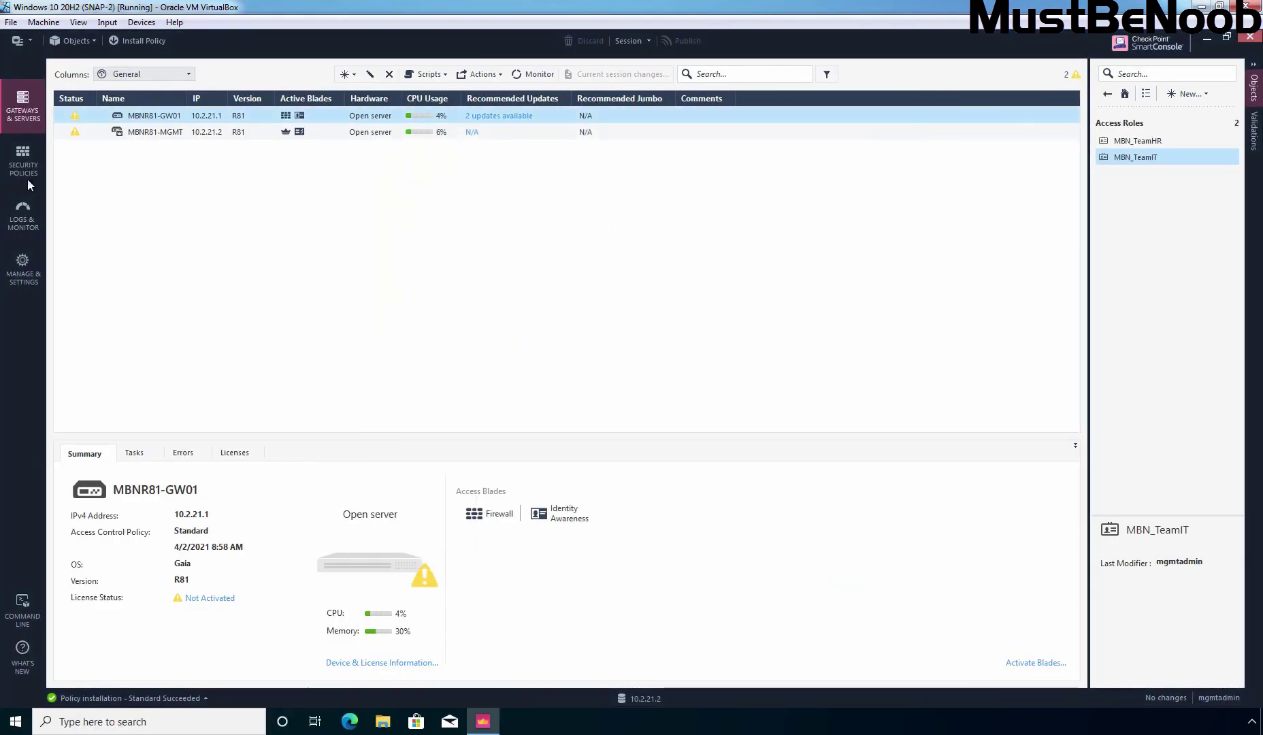
click(24, 177)
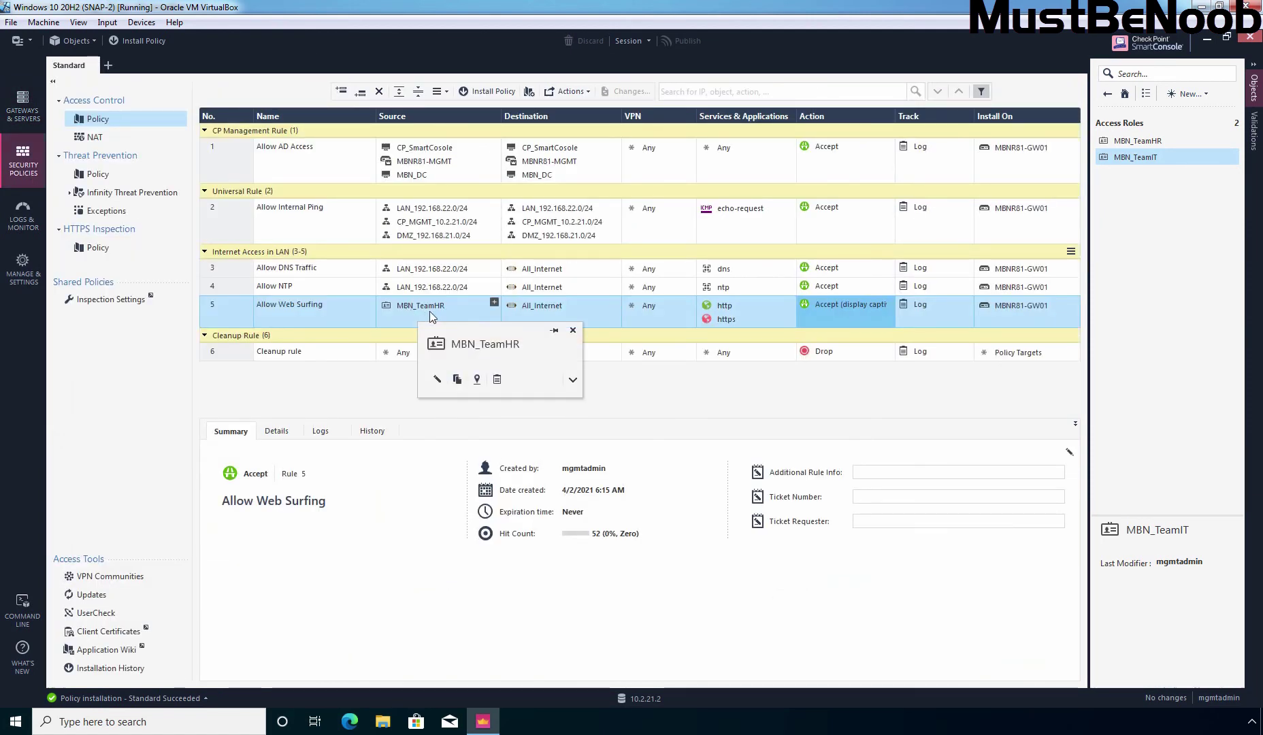
mouse_move(431, 308)
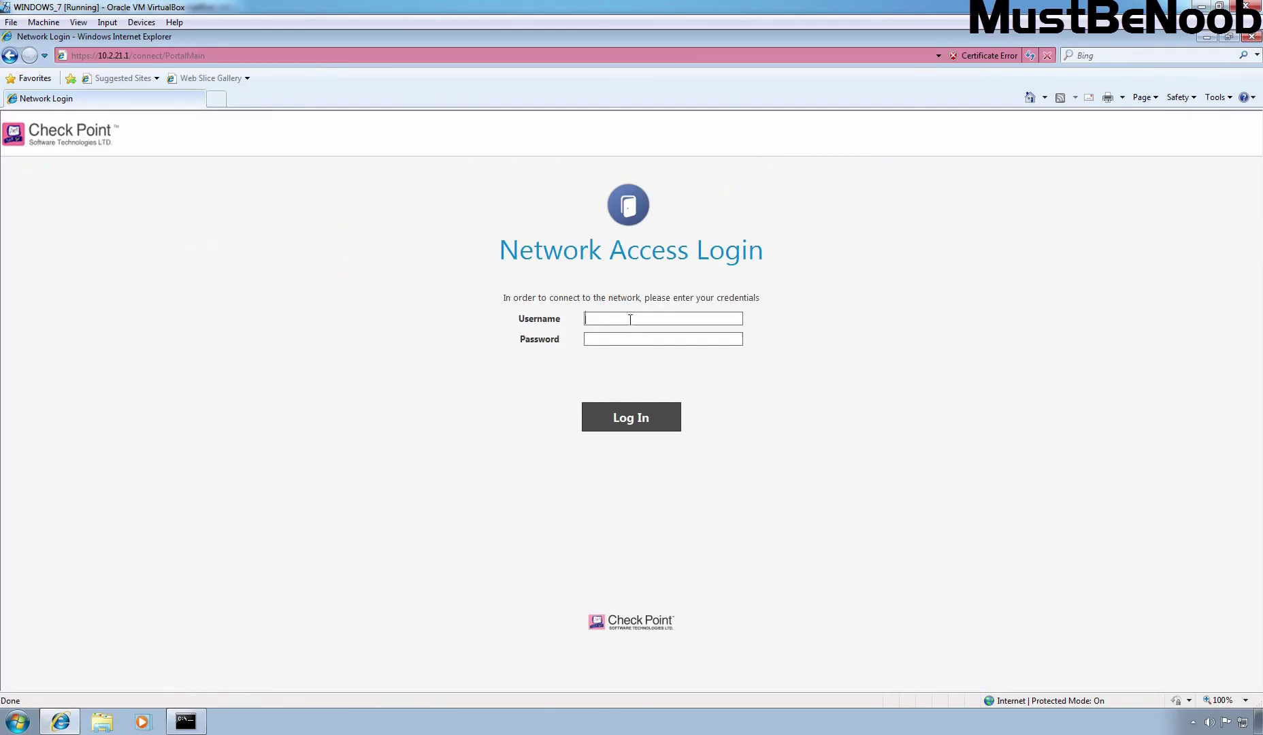
Log in to the captive portal with the HR user's username and password, then open a new tab
text(pa)
text(ta.mod)
text(•••••••••)
click(627, 426)
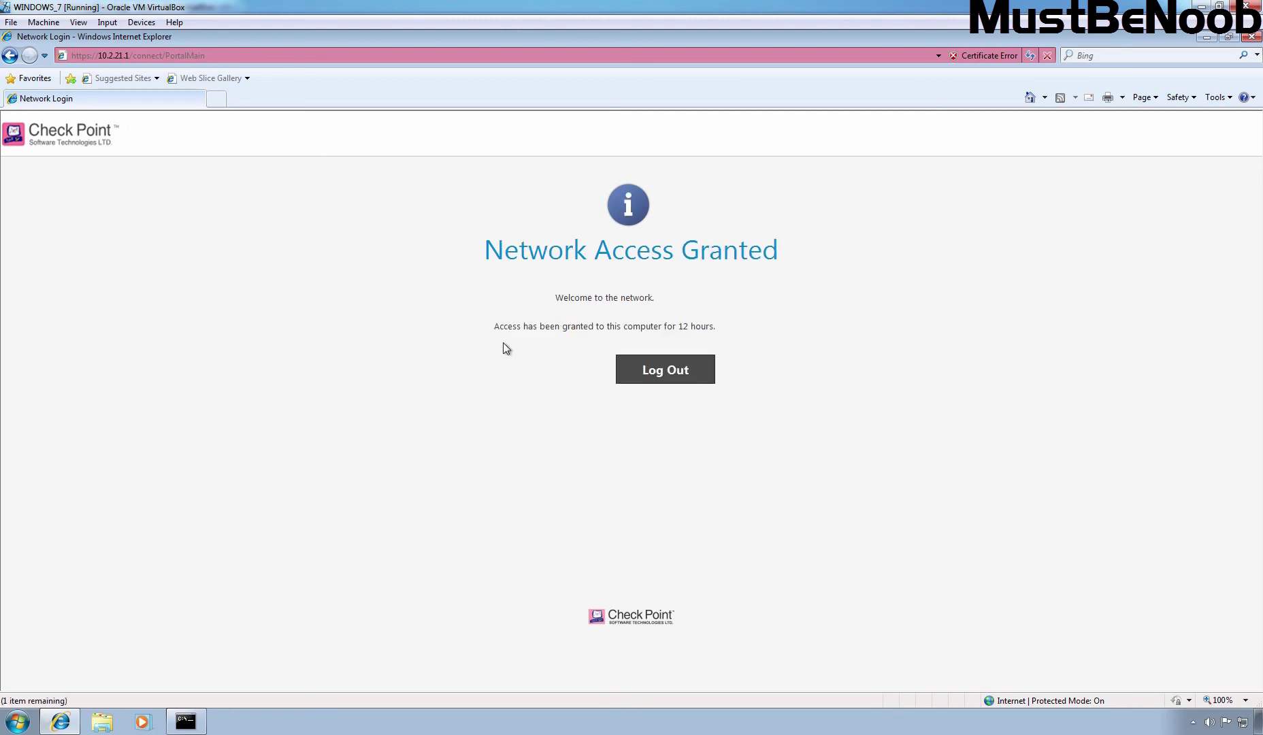
click(217, 99)
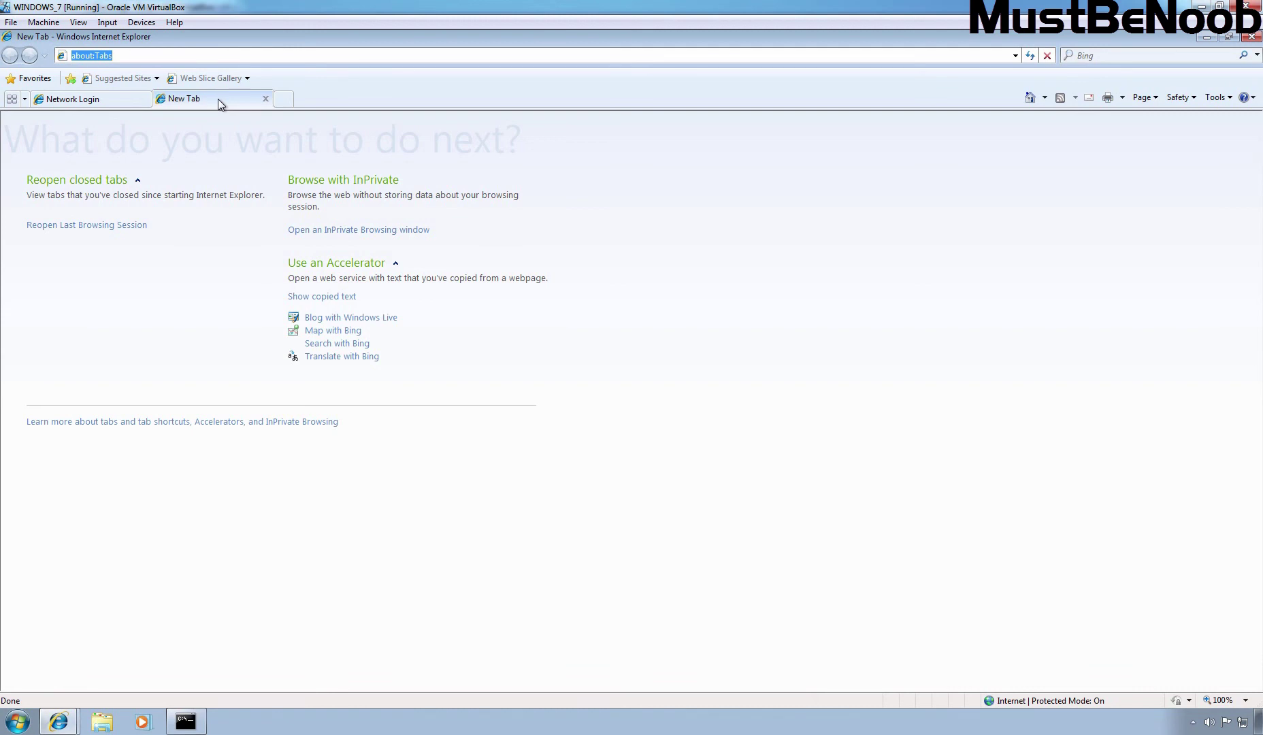
text(https://www)
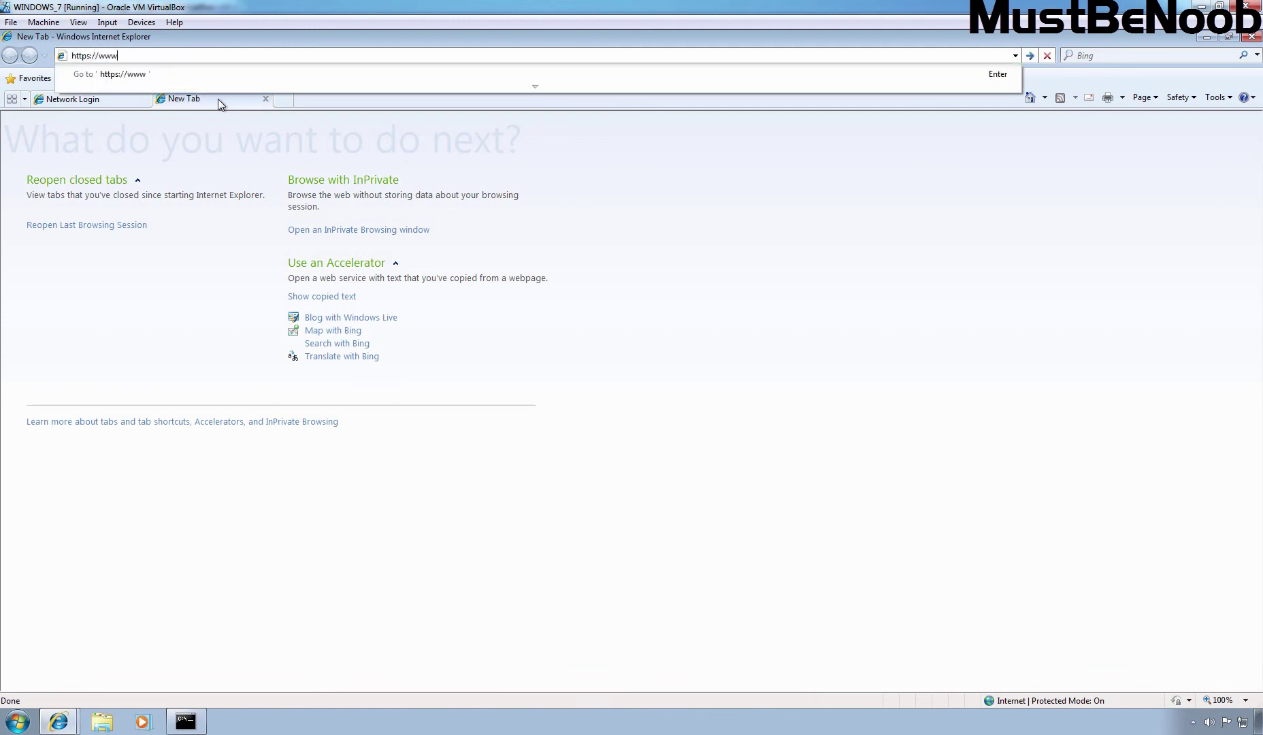
text(.google.com/)
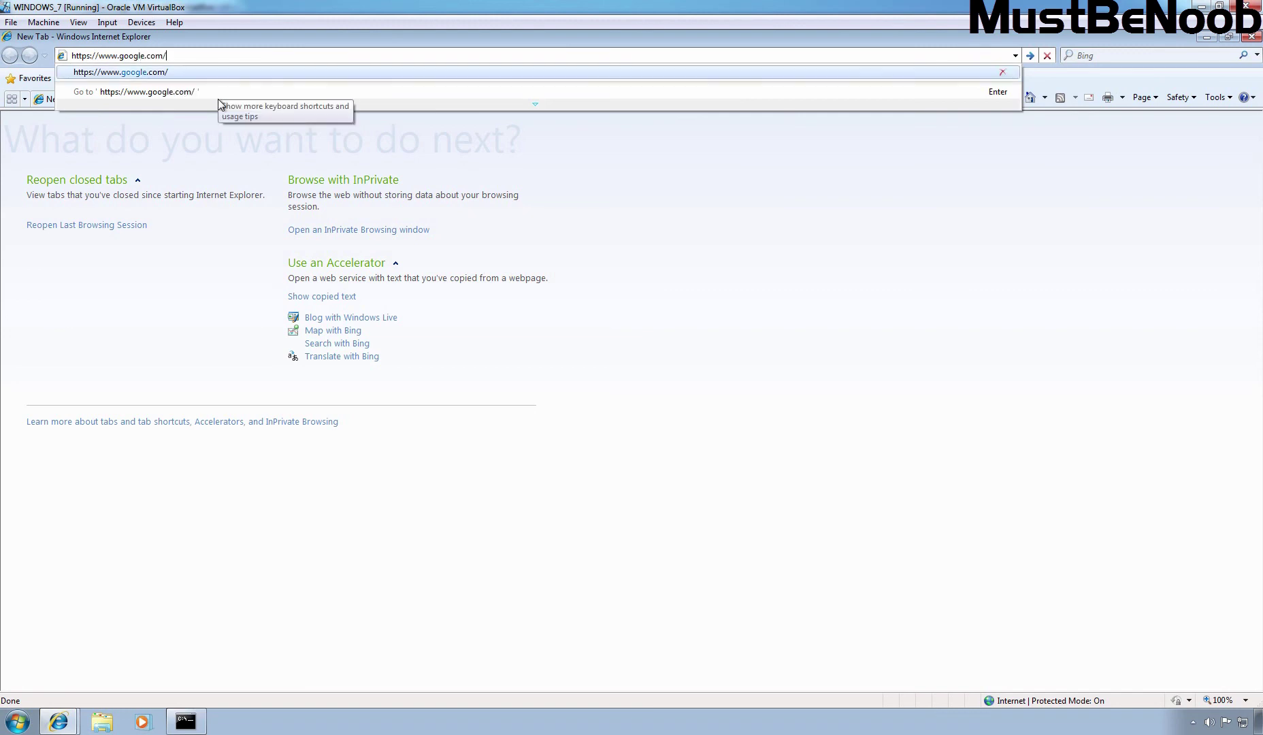
key(Return)
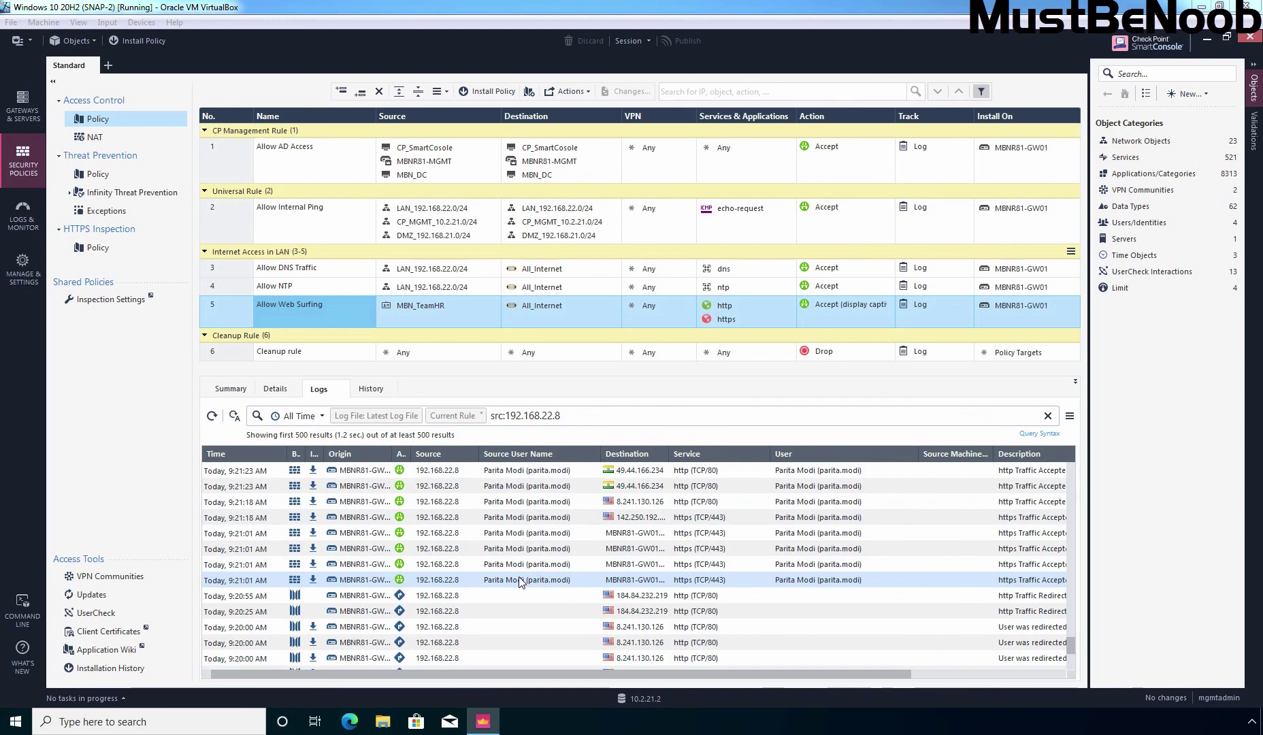
Inspect the 9:21:01 AM https log entry full-screen, noting origin MBNR81-GW01
double_click(645, 582)
click(879, 174)
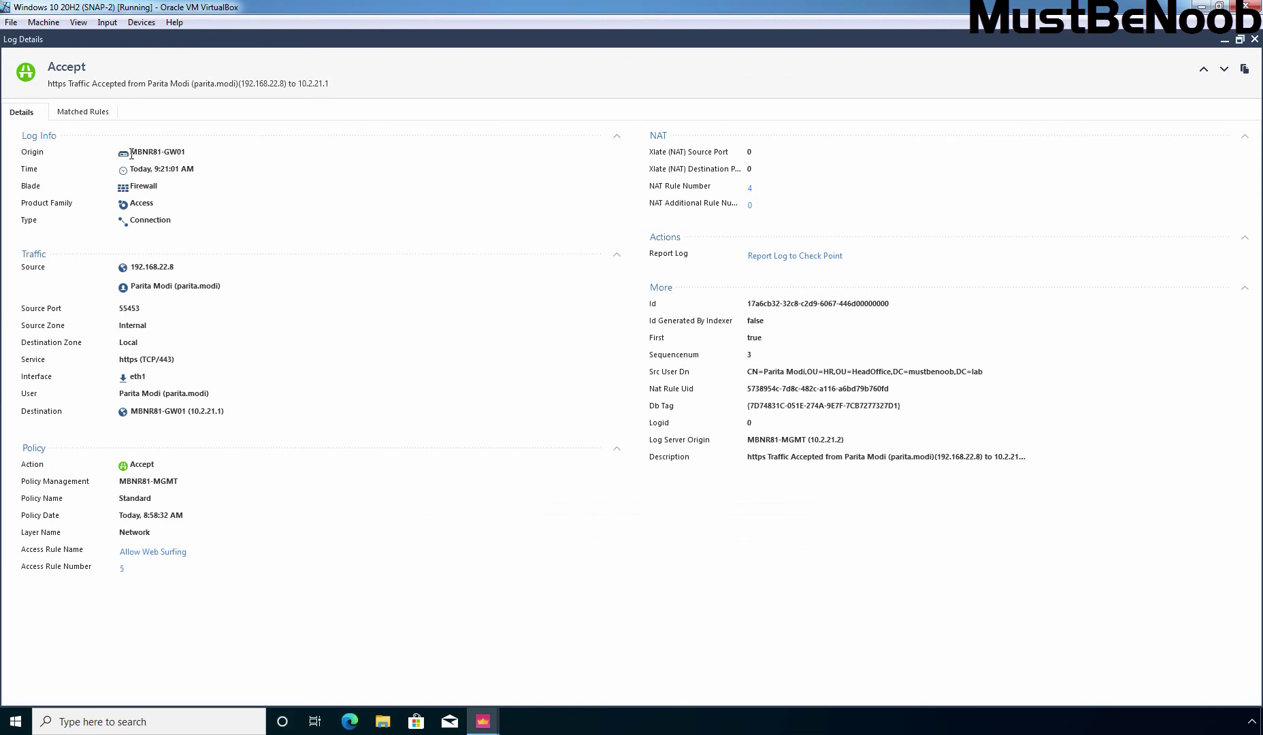
drag(132, 152, 198, 148)
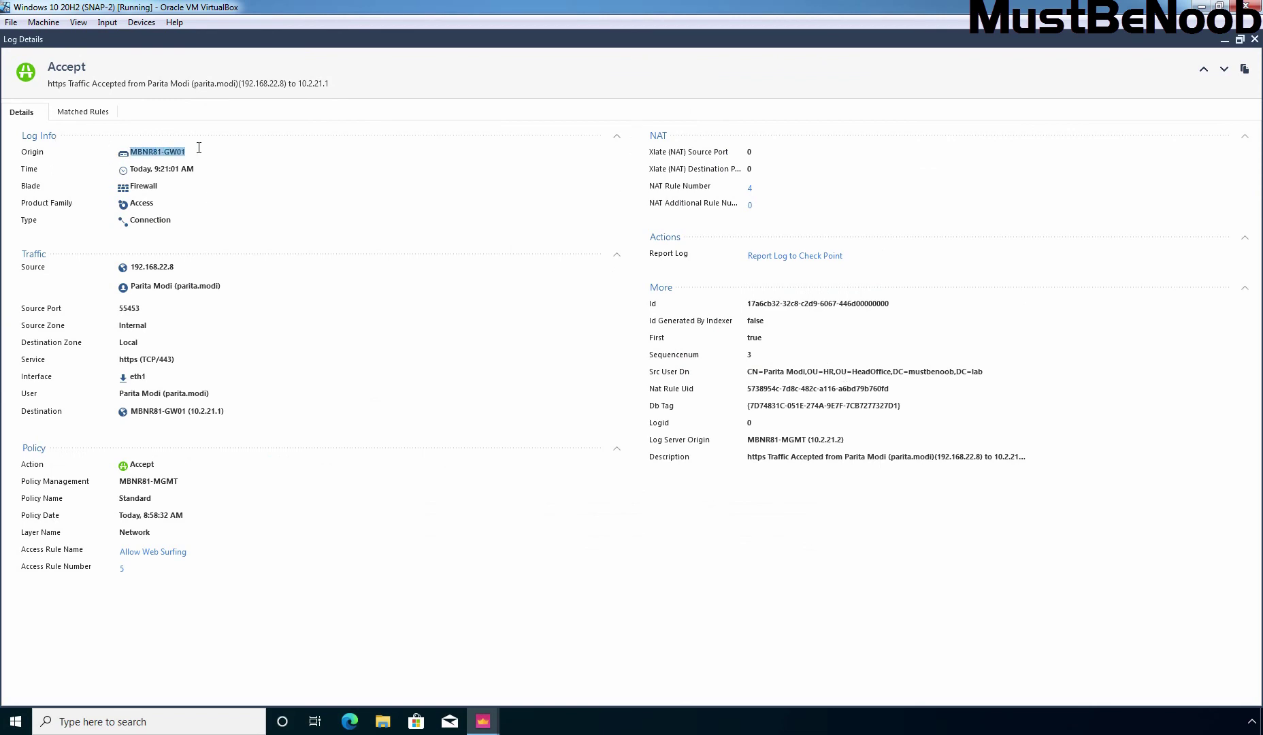
click(131, 170)
click(1255, 40)
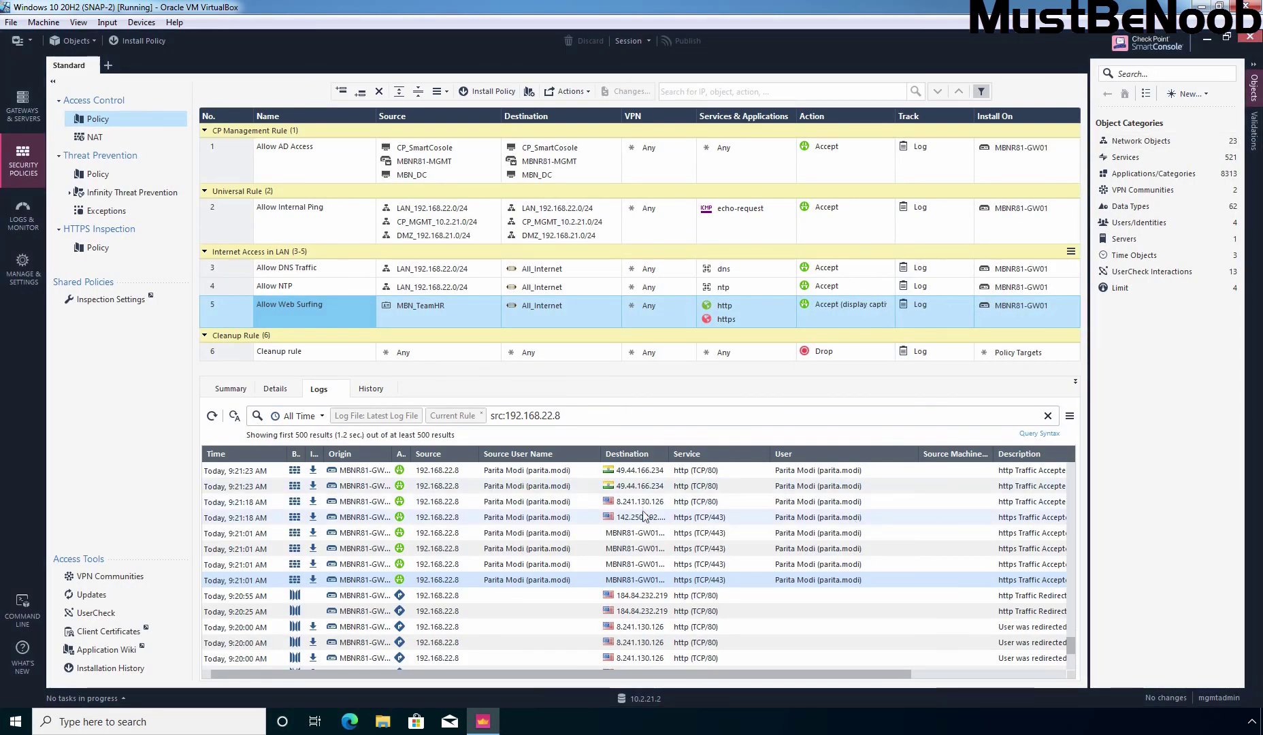
Open the 9:21:23 AM http log entry's details full-screen
click(528, 487)
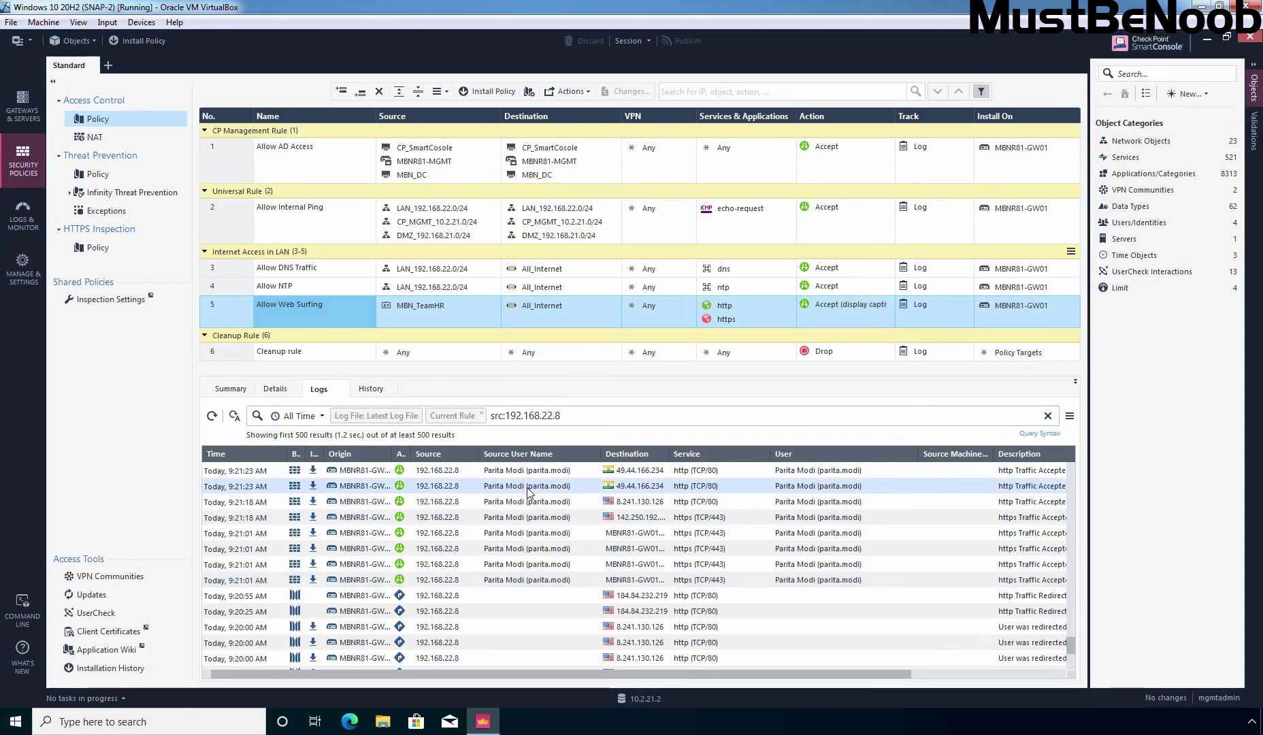
double_click(528, 487)
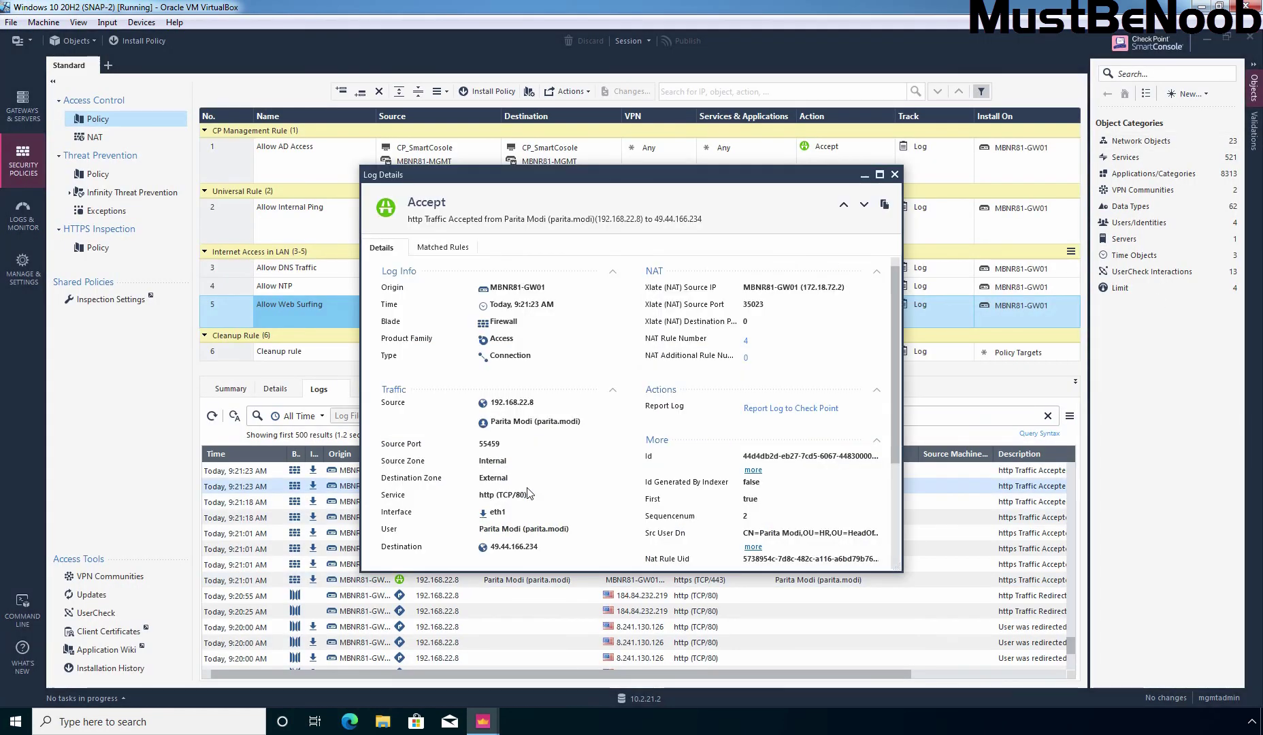
click(879, 175)
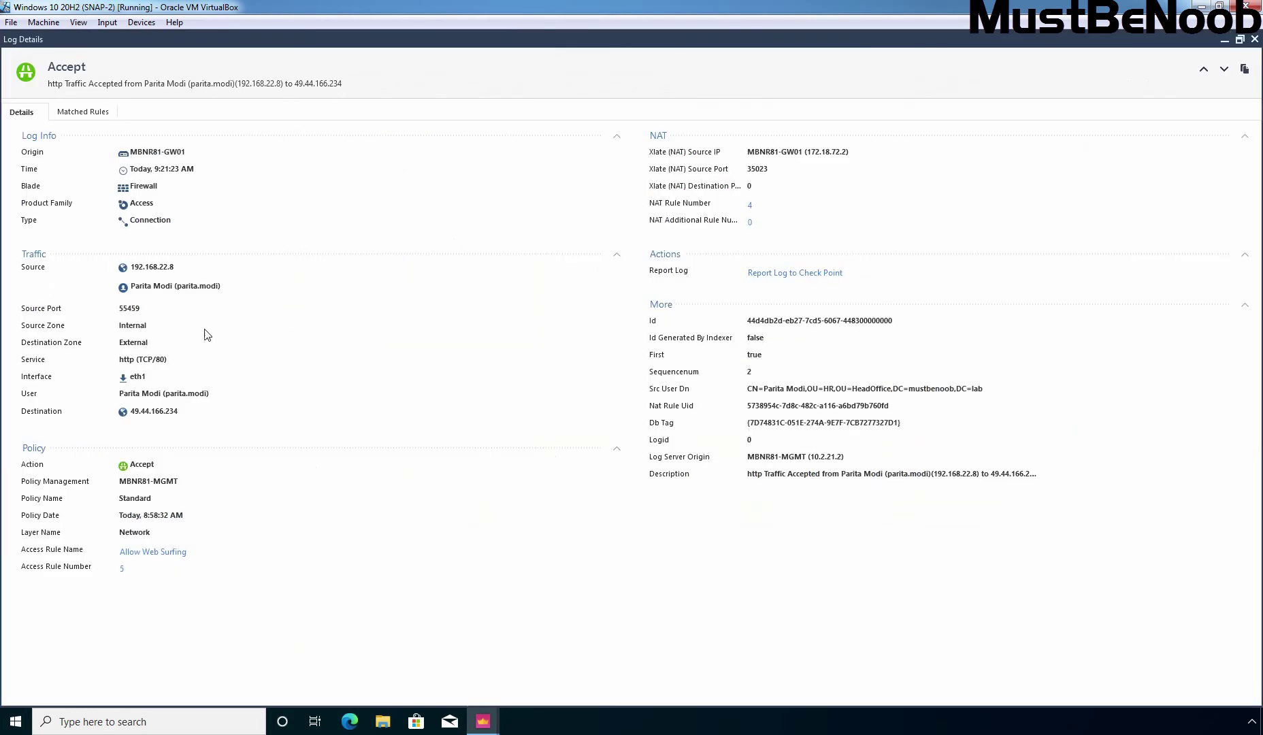